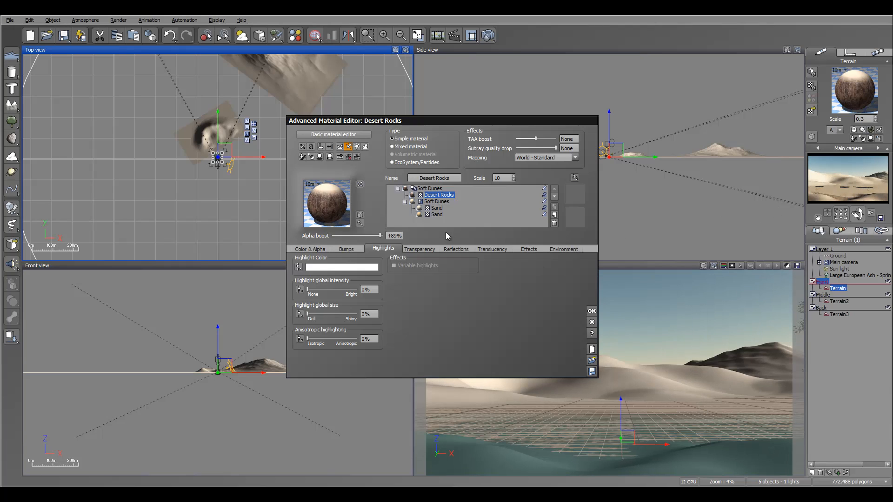
Step: Set the Desert Rocks layer's slope range to 0°–180°, altitude range to -1 to 0.12, and all altitude and slope fuzziness to 0%
{"action": "left_click", "coordinate": [562, 249]}
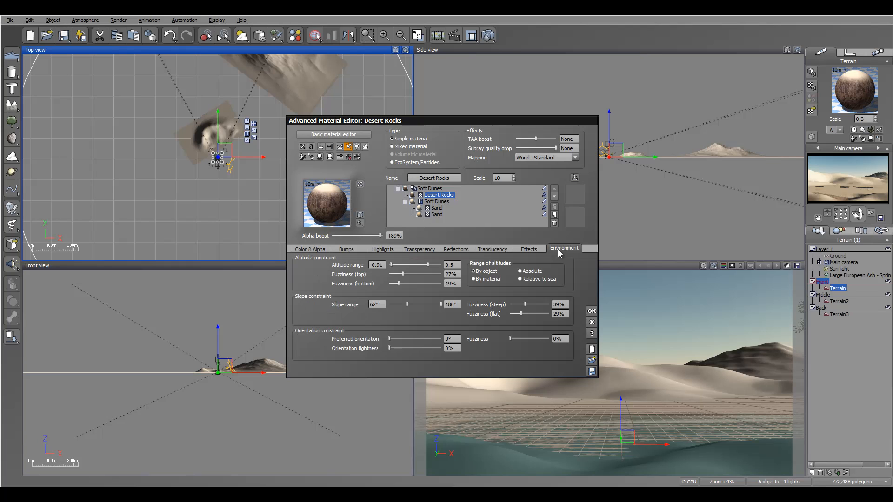
{"action": "left_click_drag", "start_coordinate": [408, 305], "coordinate": [390, 304]}
{"action": "left_click_drag", "start_coordinate": [524, 304], "coordinate": [507, 314]}
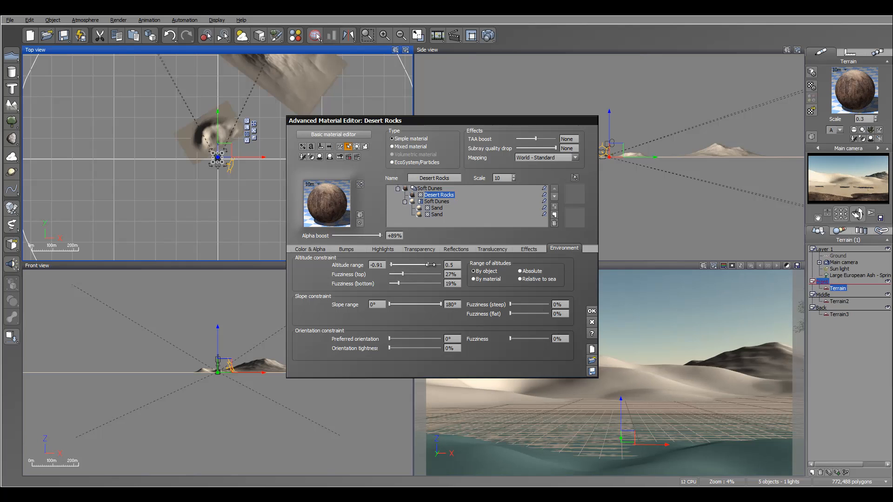
{"action": "mouse_move", "coordinate": [426, 264]}
{"action": "left_mouse_down"}
{"action": "mouse_move", "coordinate": [440, 264]}
{"action": "mouse_move", "coordinate": [389, 275]}
{"action": "mouse_move", "coordinate": [389, 284]}
{"action": "mouse_move", "coordinate": [388, 265]}
{"action": "mouse_move", "coordinate": [432, 265]}
{"action": "left_mouse_up"}
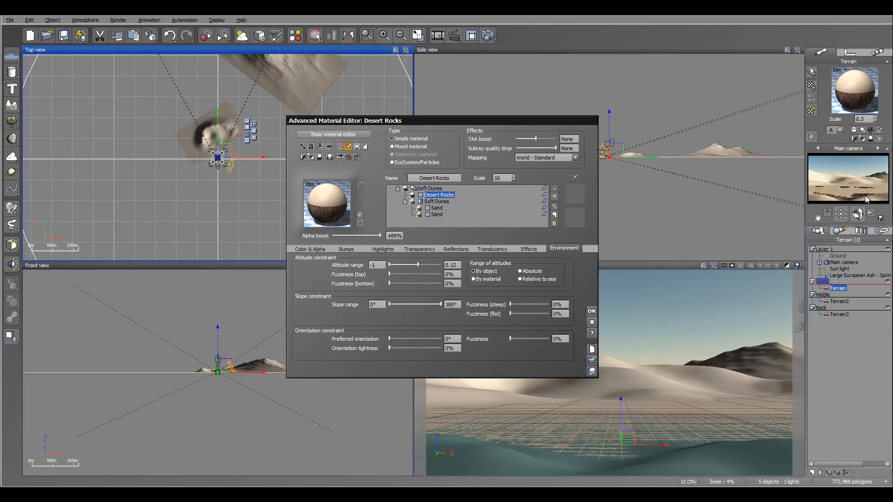
Step: Render the main camera view to check the Desert Rocks distribution, and close the render display
{"action": "left_click", "coordinate": [491, 36]}
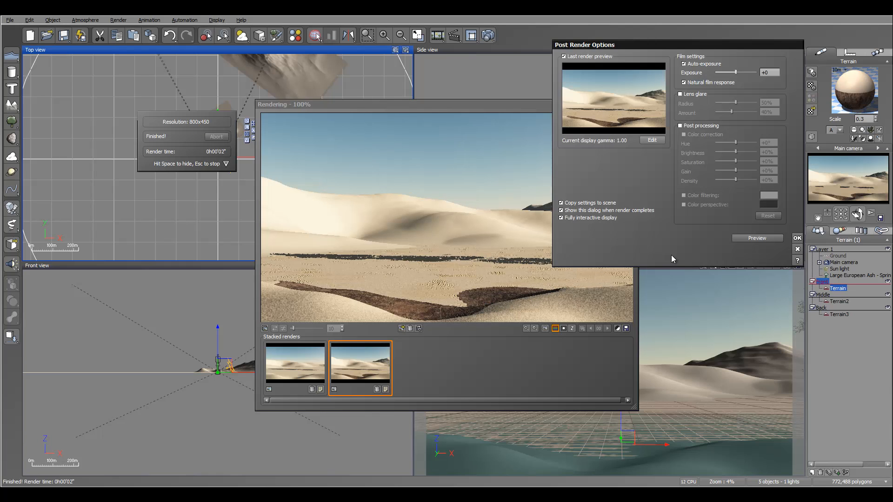
{"action": "left_click", "coordinate": [797, 238]}
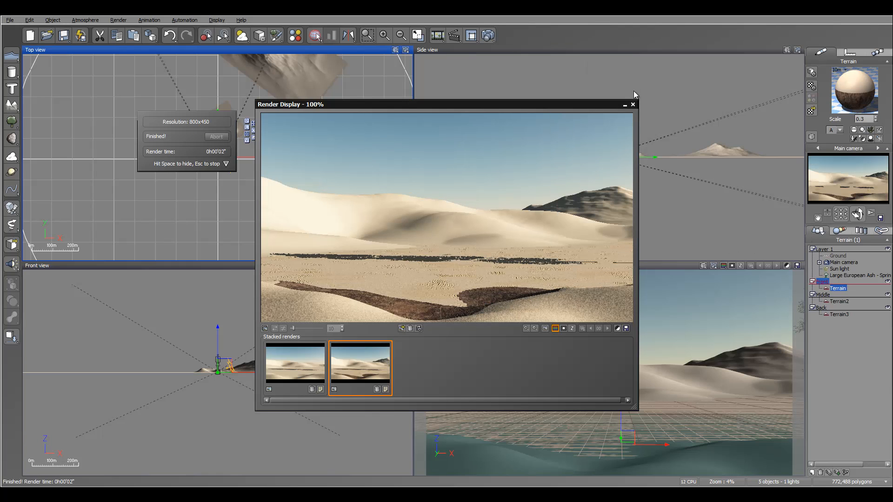
{"action": "left_click", "coordinate": [632, 104]}
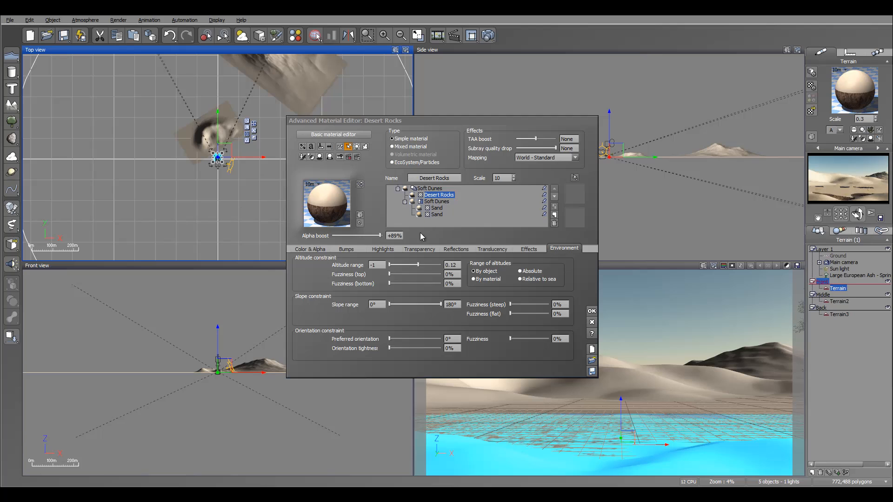
Step: Give the Desert Rocks layer 14% top altitude fuzziness, -36% alpha boost and a scale of 0.4, and accept the material
{"action": "left_click_drag", "start_coordinate": [390, 277], "coordinate": [398, 274]}
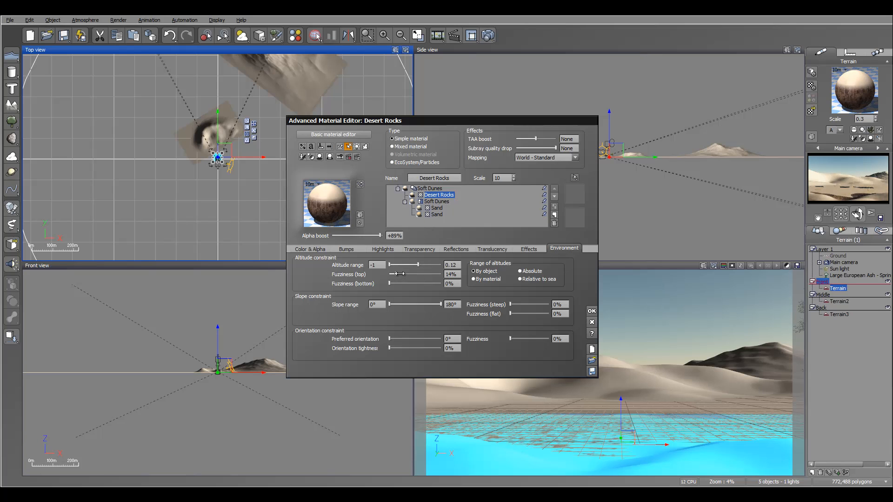
{"action": "left_click_drag", "start_coordinate": [379, 235], "coordinate": [351, 236]}
{"action": "left_click", "coordinate": [502, 178]}
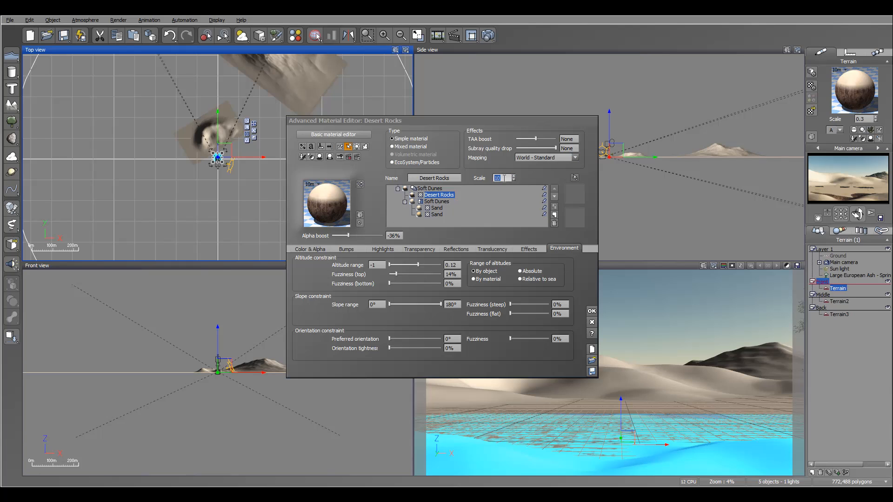
{"action": "type", "text": "0.4"}
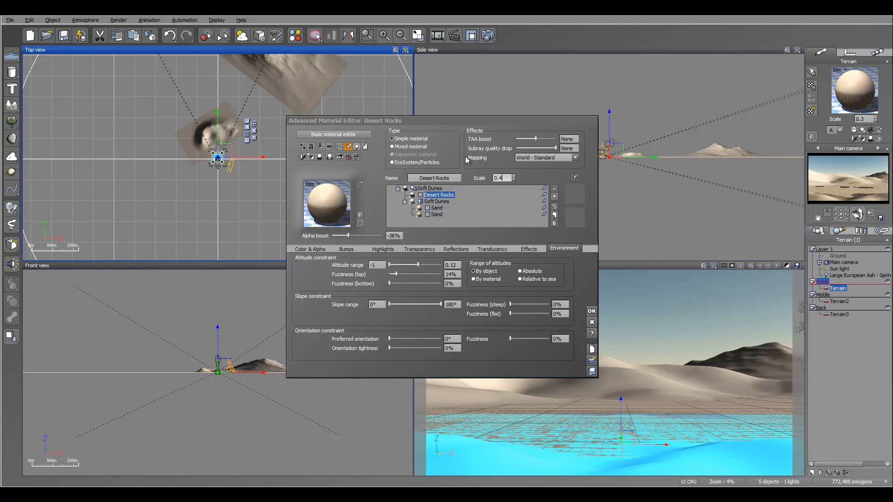
{"action": "left_click", "coordinate": [590, 311]}
Step: Copy the front terrain's material and paste it onto the Ground plane
{"action": "right_click", "coordinate": [852, 80]}
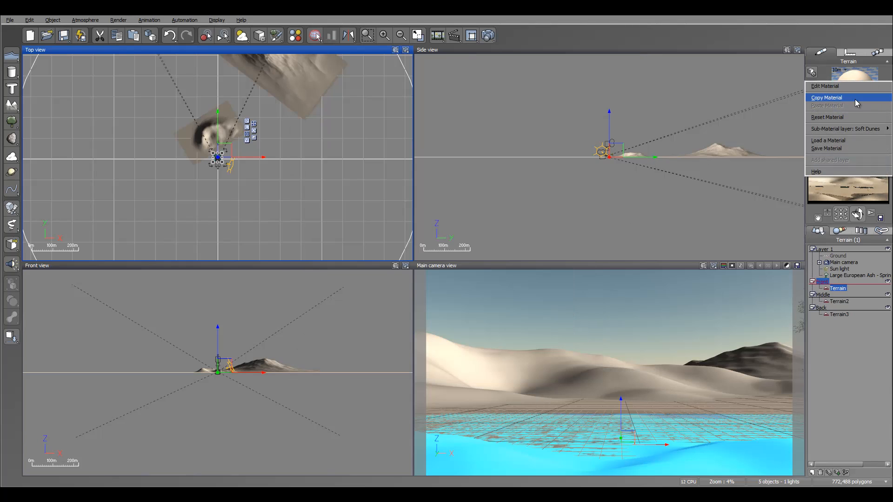
{"action": "left_click", "coordinate": [856, 103]}
{"action": "left_click", "coordinate": [842, 254]}
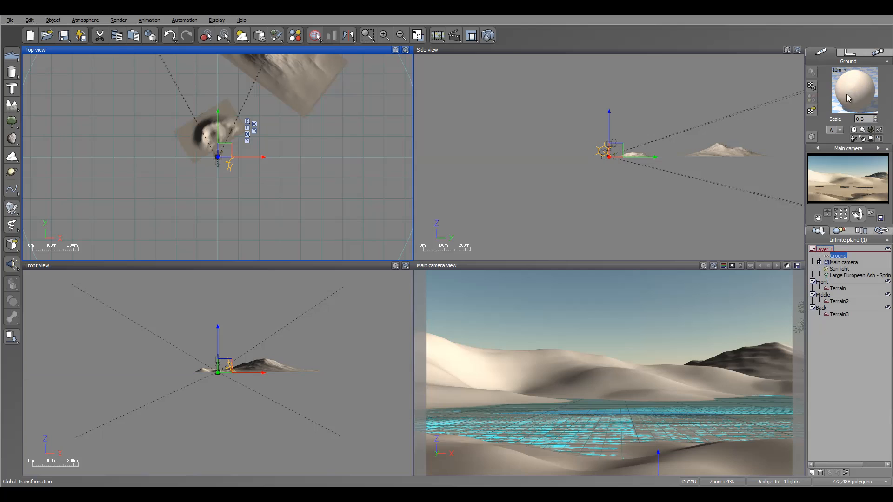
{"action": "right_click", "coordinate": [847, 97]}
{"action": "left_click", "coordinate": [856, 121]}
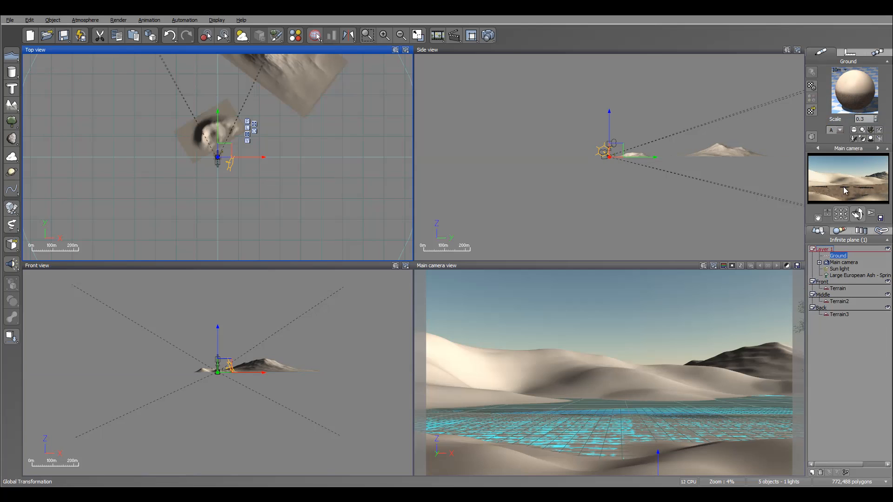
Step: Add the Snow material from the Landscapes collection as a layer above Desert Rocks in the front terrain's material
{"action": "left_click", "coordinate": [837, 288]}
{"action": "double_click", "coordinate": [848, 95]}
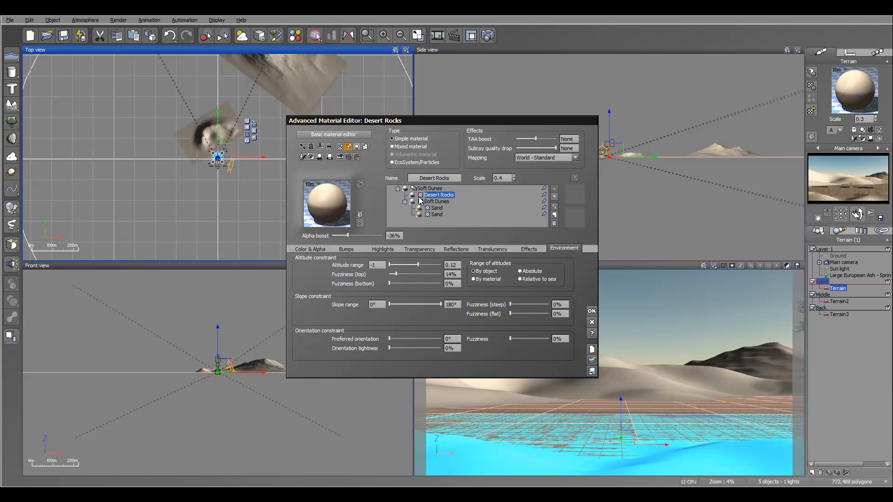
{"action": "left_click", "coordinate": [432, 202]}
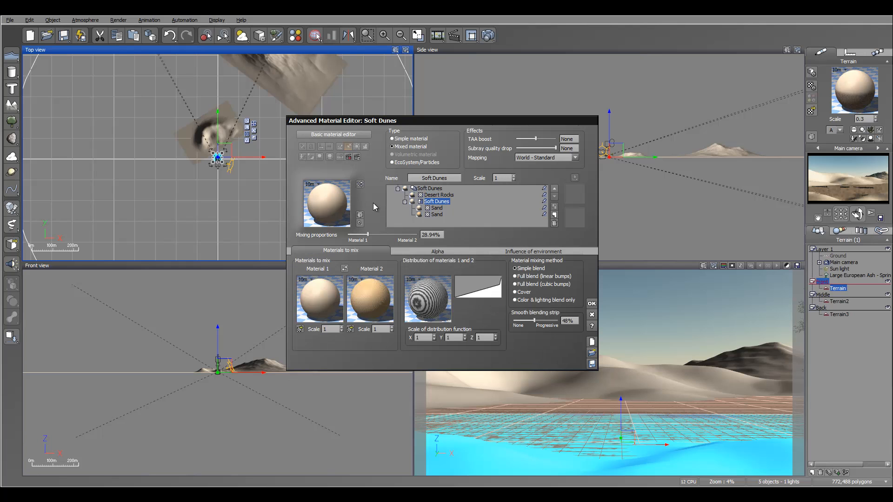
{"action": "left_click", "coordinate": [438, 195]}
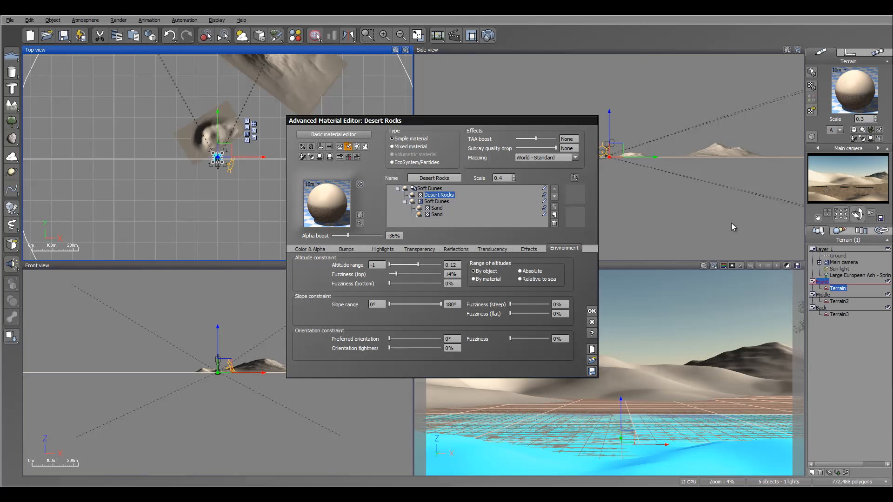
{"action": "left_click", "coordinate": [554, 216]}
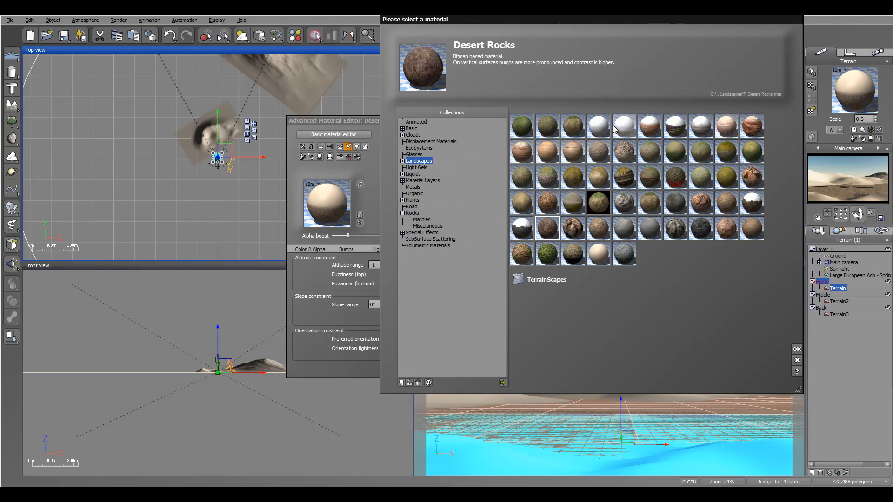
{"action": "left_click", "coordinate": [598, 126]}
{"action": "left_click", "coordinate": [797, 350]}
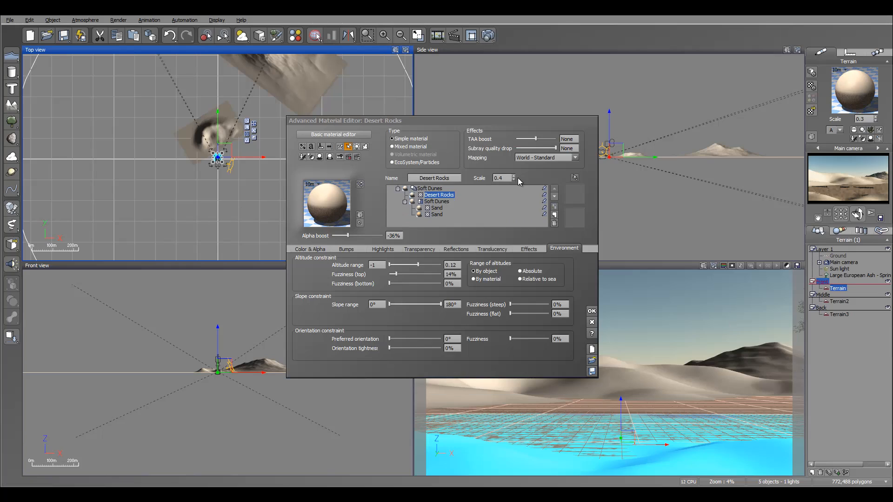
Step: Set the Snow layer's scale to 0.4 and its alpha boost to 0%
{"action": "type", "text": "0.4"}
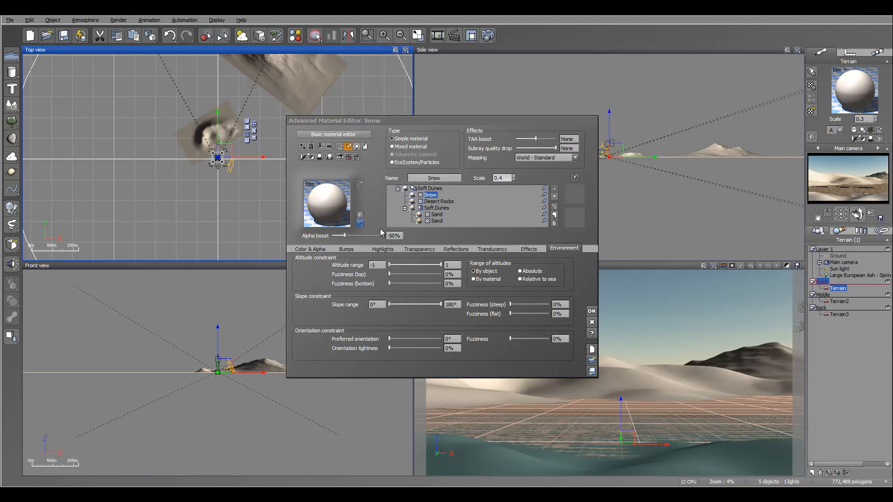
{"action": "left_click_drag", "start_coordinate": [387, 236], "coordinate": [403, 232]}
{"action": "type", "text": "0"}
{"action": "left_click", "coordinate": [532, 236]}
Step: Set the amount added to underlying layer bumps to 100% for both the Snow and Desert Rocks layers
{"action": "left_click", "coordinate": [350, 249]}
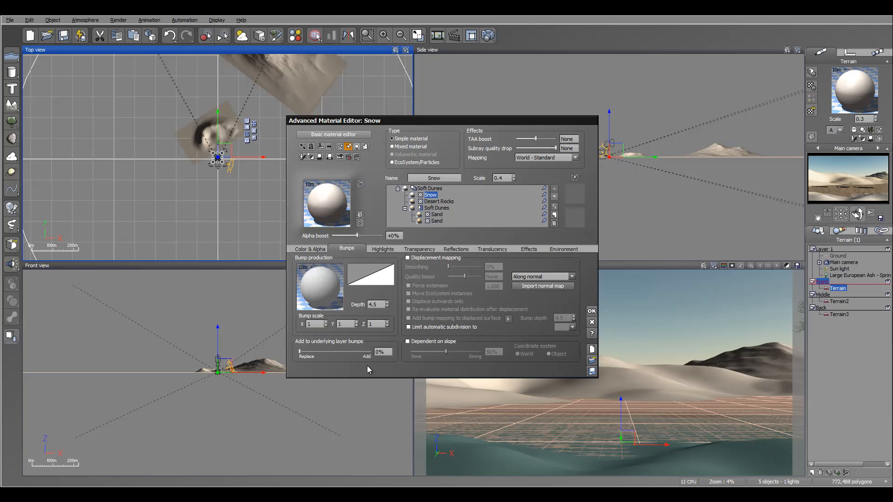
{"action": "left_click_drag", "start_coordinate": [316, 352], "coordinate": [477, 352]}
{"action": "left_click", "coordinate": [439, 202]}
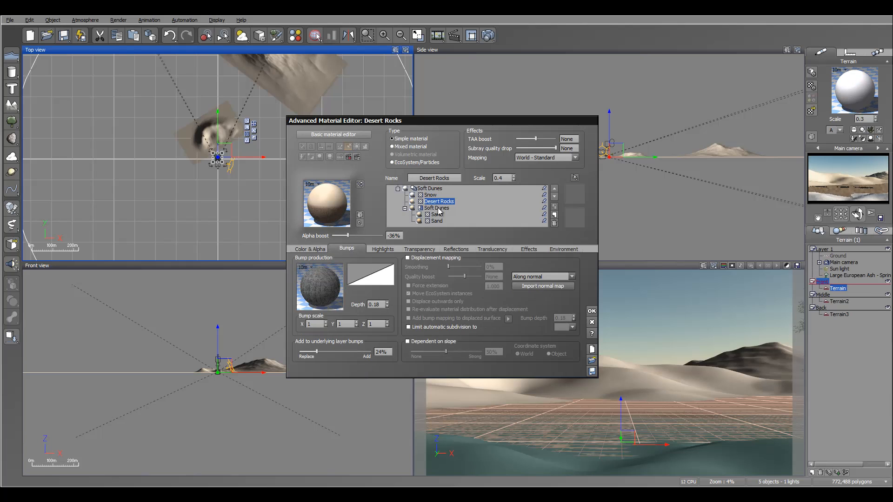
{"action": "left_click_drag", "start_coordinate": [324, 352], "coordinate": [372, 352]}
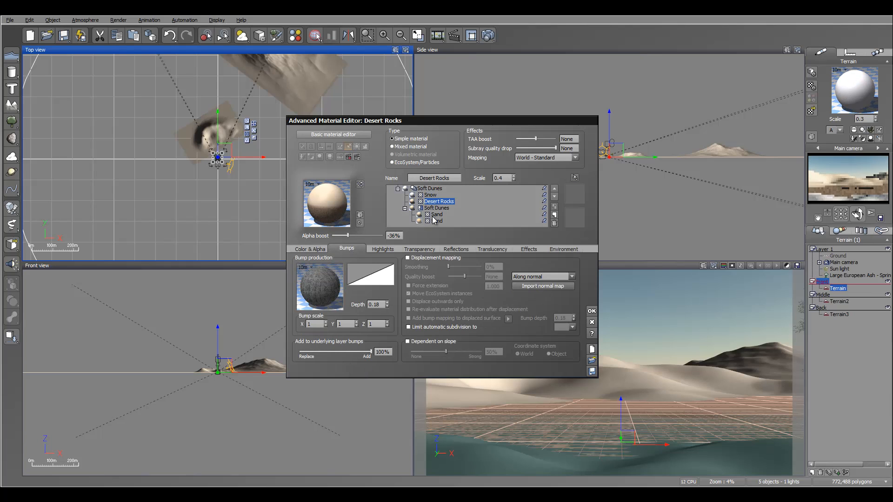
Step: Restrict the Snow layer to altitudes from 0.44 to 1 with 22% bottom fuzziness
{"action": "left_click", "coordinate": [429, 195]}
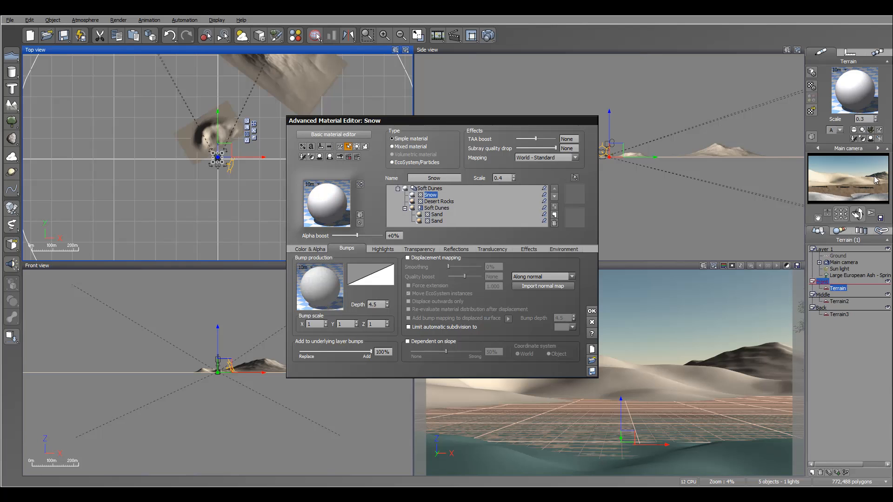
{"action": "left_click", "coordinate": [319, 250]}
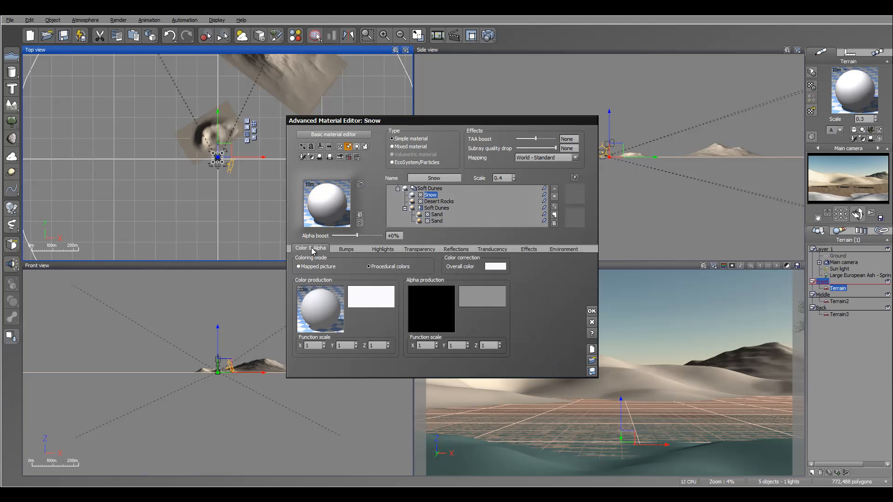
{"action": "left_click", "coordinate": [560, 250]}
{"action": "left_click_drag", "start_coordinate": [389, 265], "coordinate": [419, 265]}
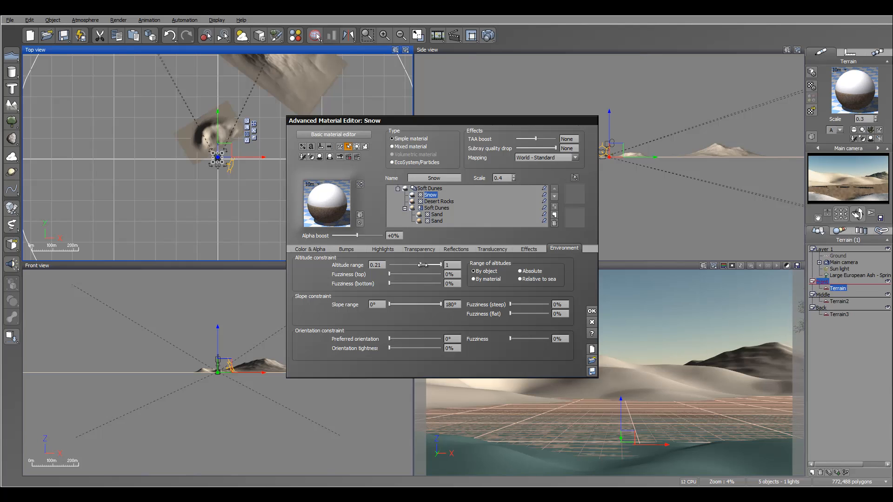
{"action": "left_click_drag", "start_coordinate": [390, 282], "coordinate": [400, 282]}
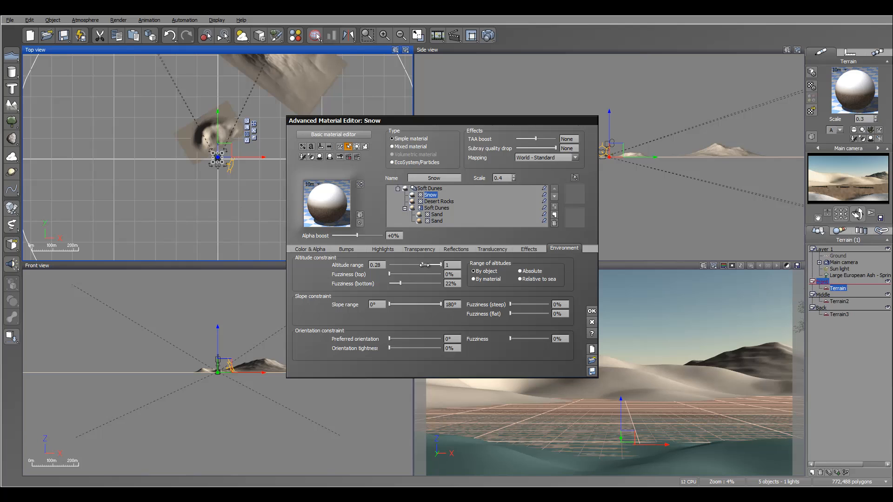
{"action": "left_click_drag", "start_coordinate": [424, 264], "coordinate": [428, 265]}
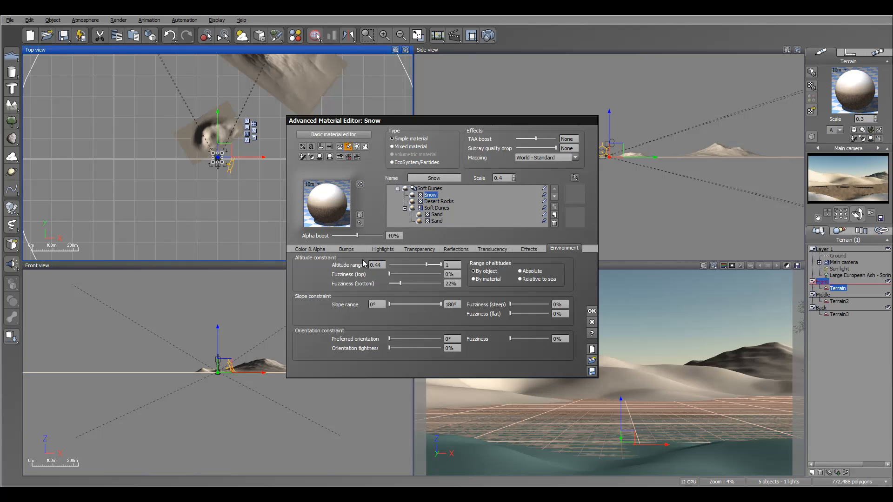
Step: Drive the Snow layer's global transparency with a new Grainy Fractal node, and space it apart from the gradient node in the function graph
{"action": "left_click", "coordinate": [413, 249]}
{"action": "left_click", "coordinate": [308, 267]}
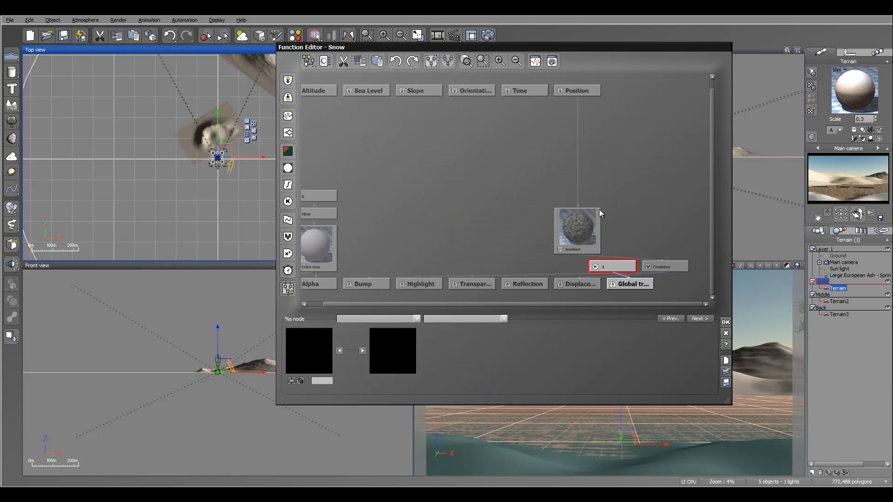
{"action": "left_click", "coordinate": [288, 132]}
{"action": "left_click_drag", "start_coordinate": [612, 247], "coordinate": [648, 196]}
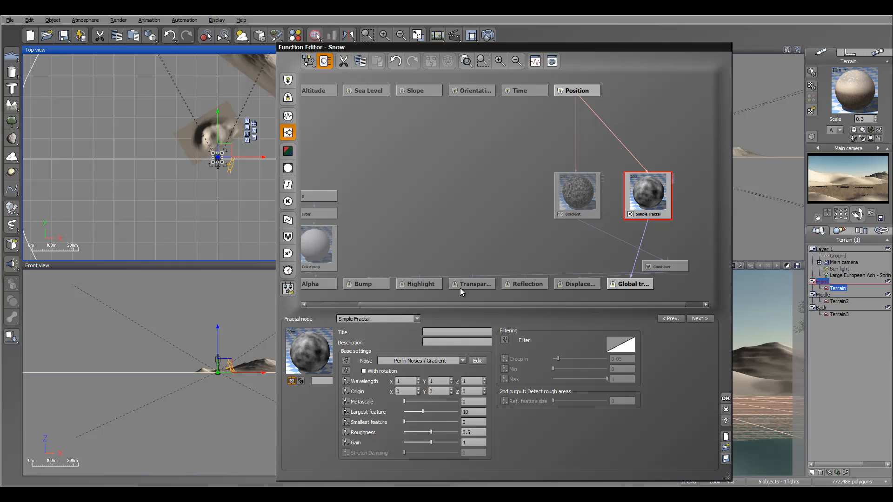
{"action": "left_click", "coordinate": [375, 320]}
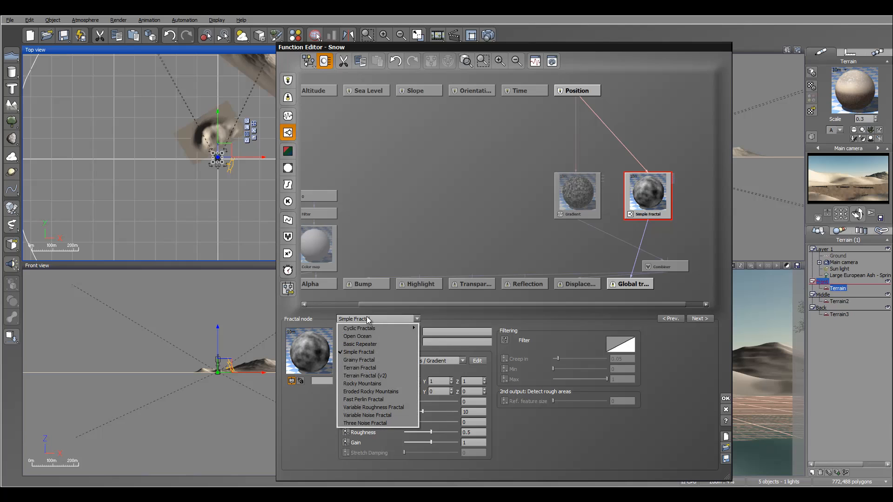
{"action": "left_click", "coordinate": [382, 359]}
{"action": "left_click_drag", "start_coordinate": [566, 190], "coordinate": [509, 191]}
{"action": "left_click_drag", "start_coordinate": [647, 192], "coordinate": [613, 174]}
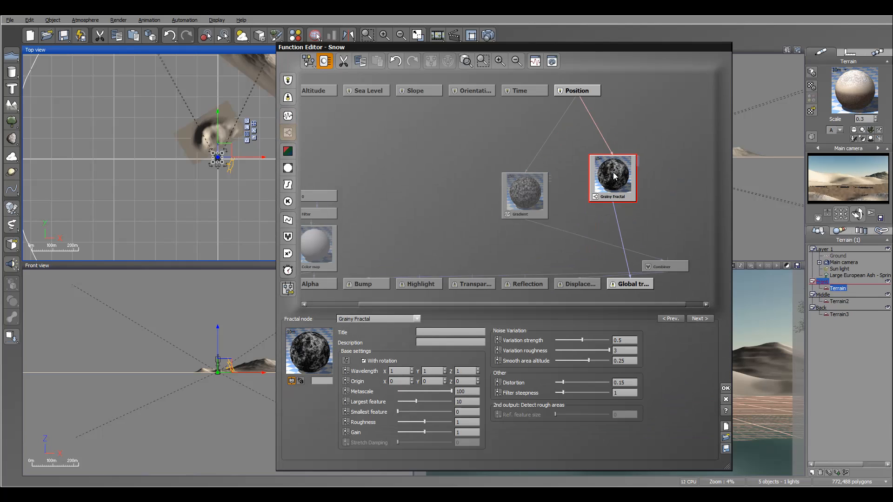
Step: Render the main camera view to check the fractal-broken snow, and close the render display
{"action": "left_click", "coordinate": [489, 34]}
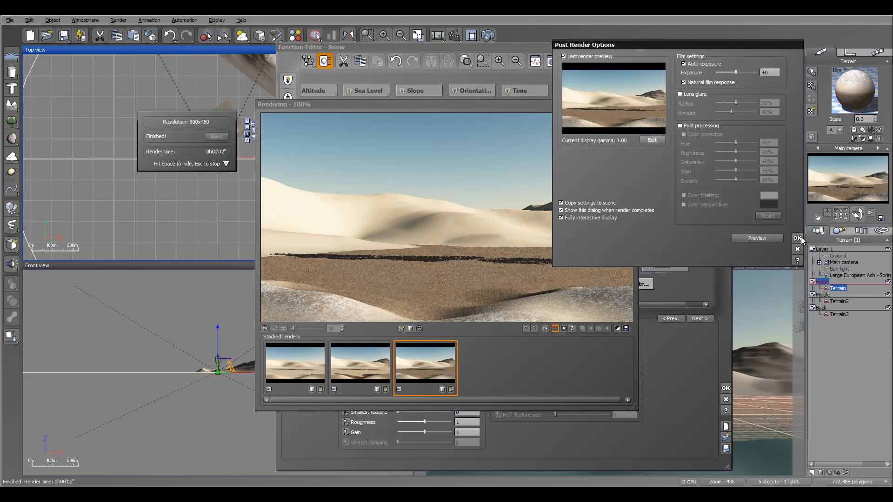
{"action": "left_click", "coordinate": [797, 238]}
{"action": "left_click", "coordinate": [632, 104]}
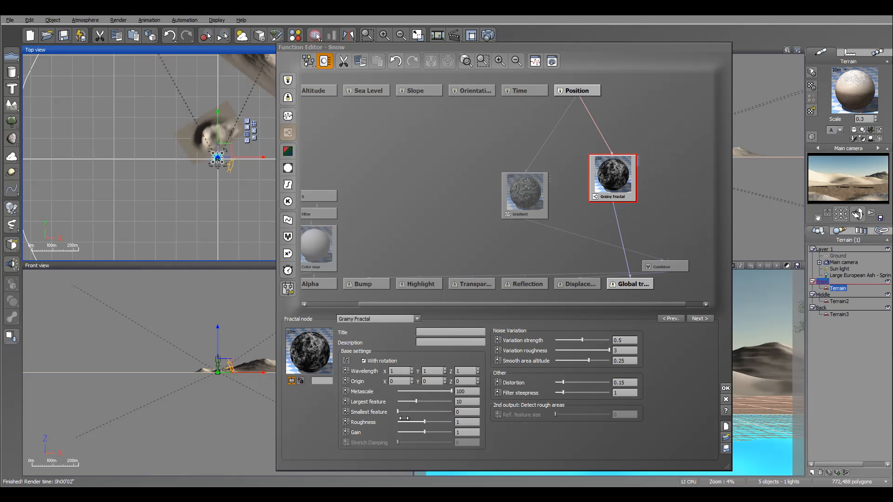
Step: Set the Grainy Fractal's gain to about 4.01 and roughness to about 0.80, and render the main camera view
{"action": "mouse_move", "coordinate": [424, 433]}
{"action": "left_mouse_down"}
{"action": "mouse_move", "coordinate": [433, 433]}
{"action": "mouse_move", "coordinate": [414, 423]}
{"action": "mouse_move", "coordinate": [440, 432]}
{"action": "left_mouse_up"}
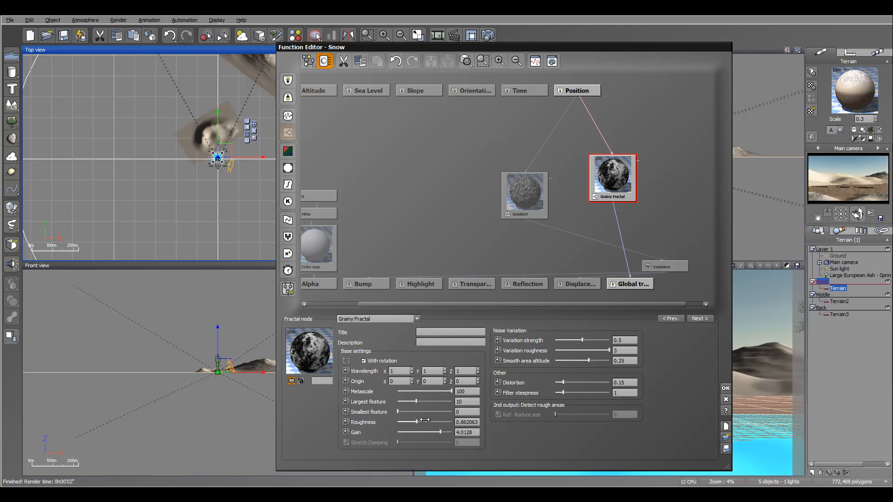
{"action": "left_click", "coordinate": [488, 36]}
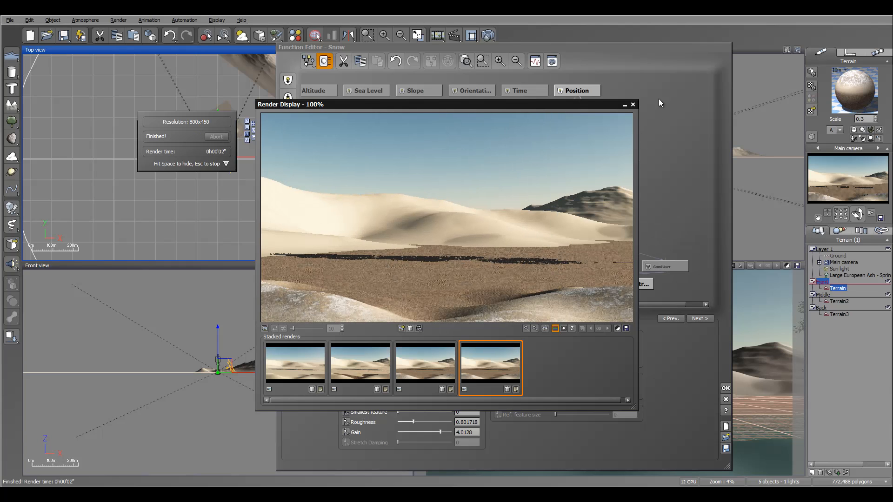
{"action": "left_click", "coordinate": [632, 104]}
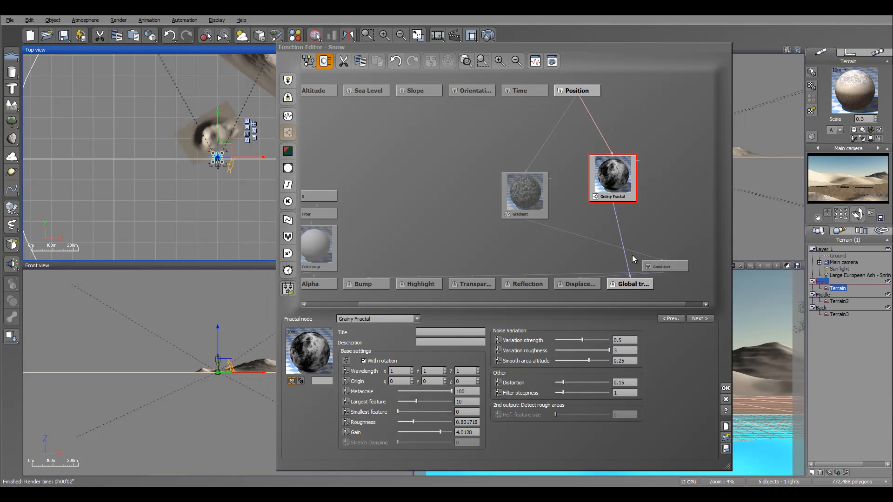
Step: Insert a Filter node between the Grainy Fractal and global transparency, with a curve keypoint at about X 0.51, Y -0.51
{"action": "left_click", "coordinate": [619, 232]}
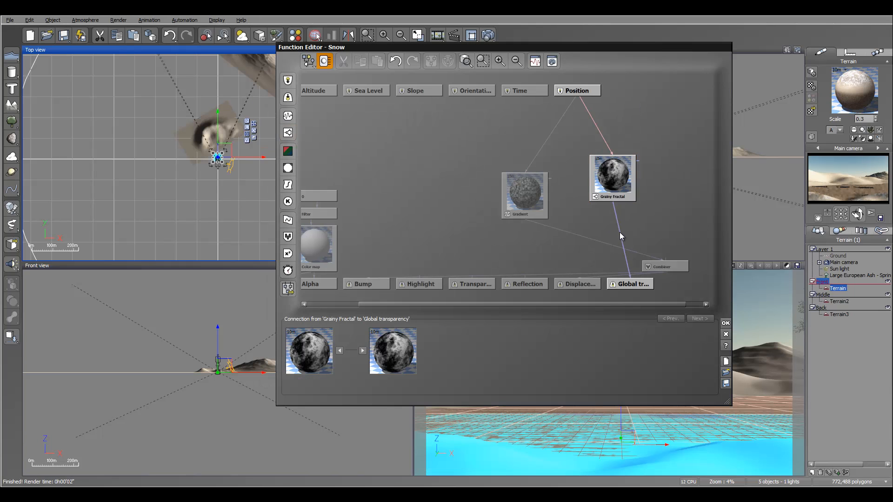
{"action": "left_click", "coordinate": [287, 185]}
{"action": "left_click_drag", "start_coordinate": [604, 247], "coordinate": [630, 231]}
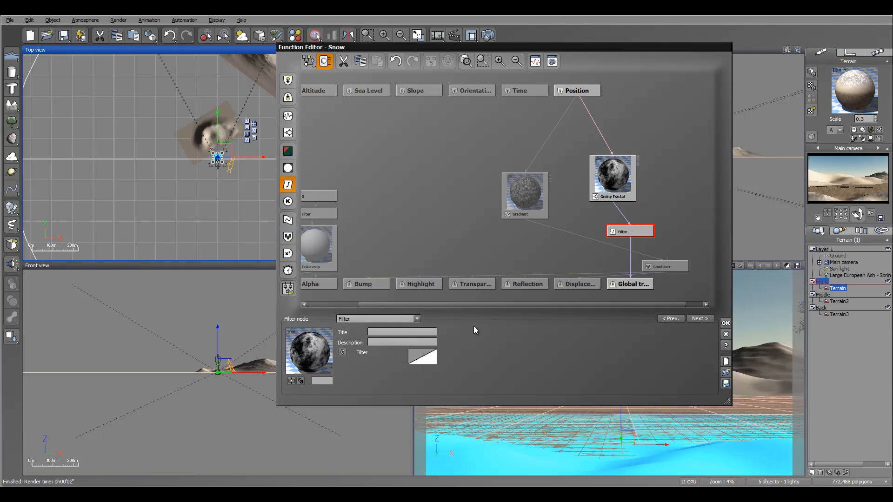
{"action": "left_click", "coordinate": [420, 361]}
{"action": "left_click", "coordinate": [442, 367]}
{"action": "left_click", "coordinate": [500, 208]}
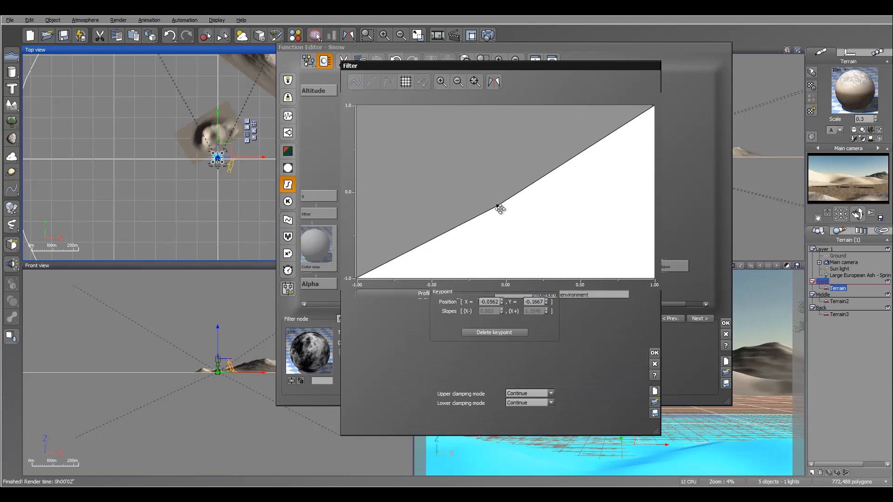
{"action": "left_click_drag", "start_coordinate": [499, 209], "coordinate": [582, 236]}
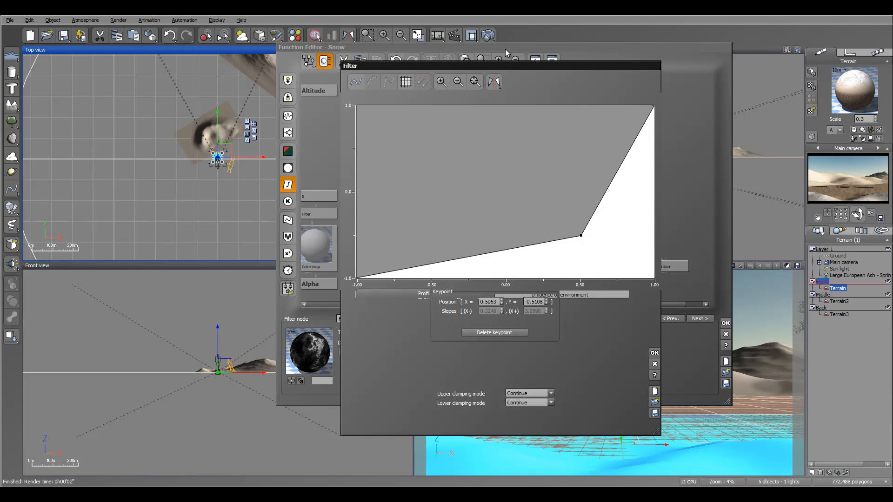
Step: Render the main camera view to check the filtered snow, close the render display, and accept the filter curve and Snow function graph
{"action": "left_click", "coordinate": [487, 34]}
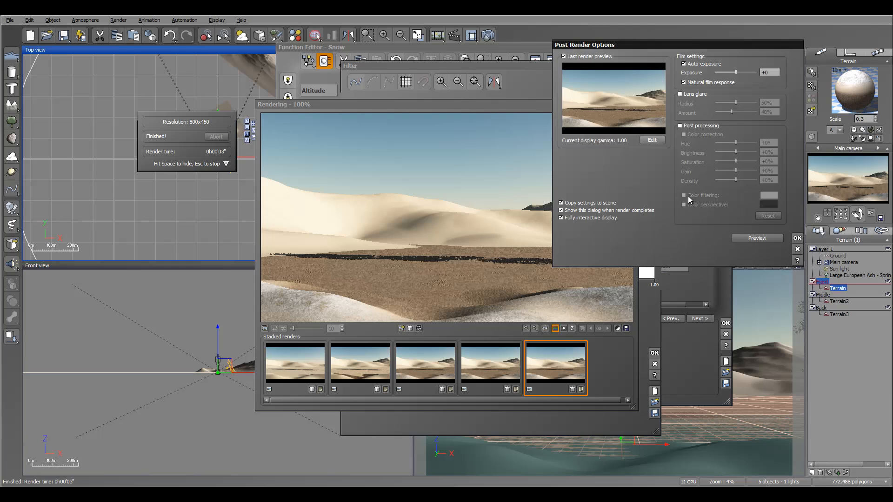
{"action": "left_click", "coordinate": [797, 239]}
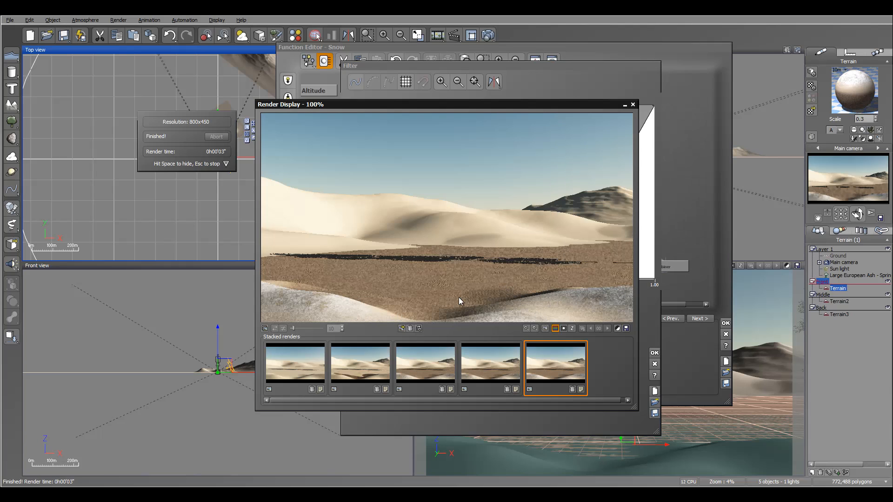
{"action": "left_click", "coordinate": [632, 104]}
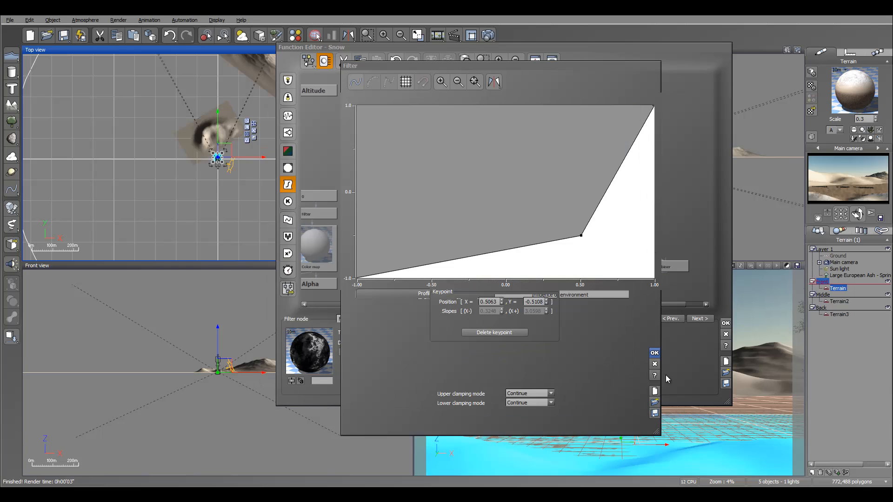
{"action": "left_click", "coordinate": [654, 353]}
{"action": "left_click", "coordinate": [726, 323]}
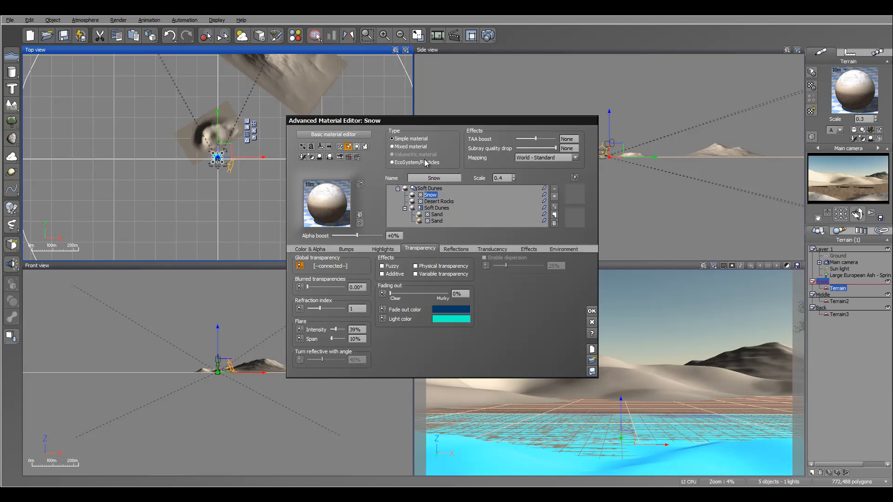
Step: Turn the Snow layer into an EcoSystem, add the Long Grass plant to its population, and populate it
{"action": "left_click", "coordinate": [423, 162]}
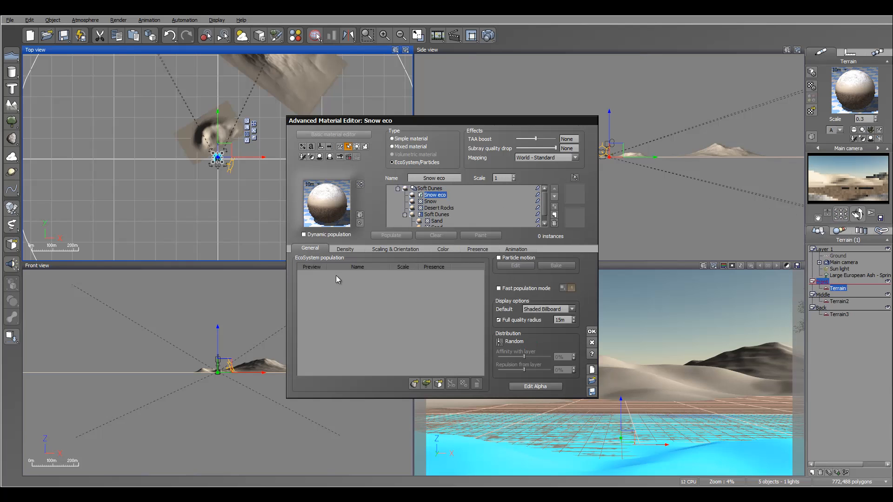
{"action": "left_click", "coordinate": [425, 388]}
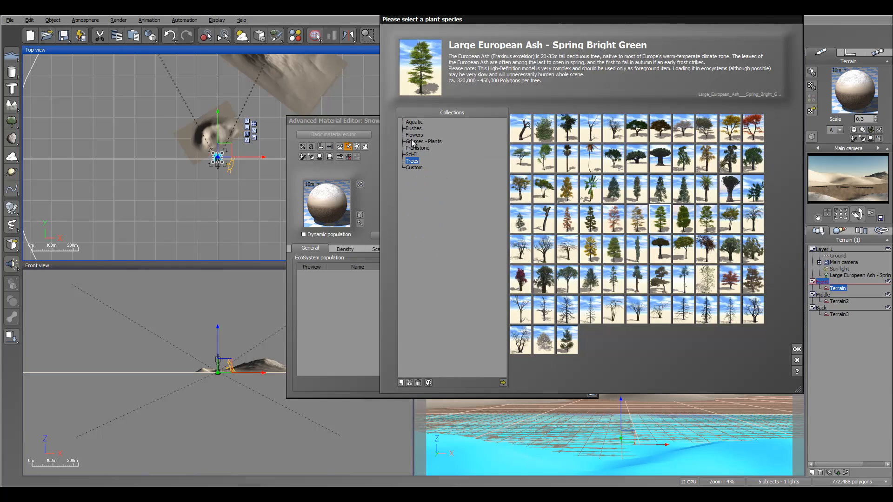
{"action": "left_click", "coordinate": [411, 140]}
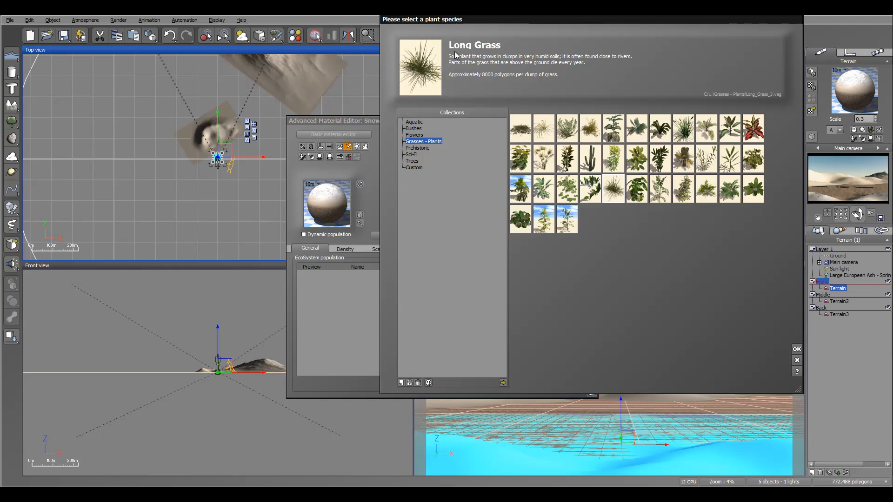
{"action": "left_click", "coordinate": [797, 349]}
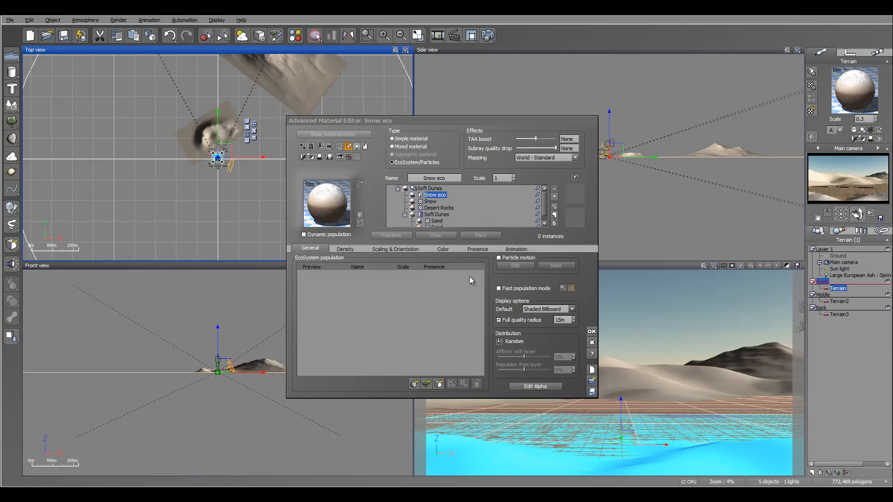
{"action": "left_click", "coordinate": [389, 235]}
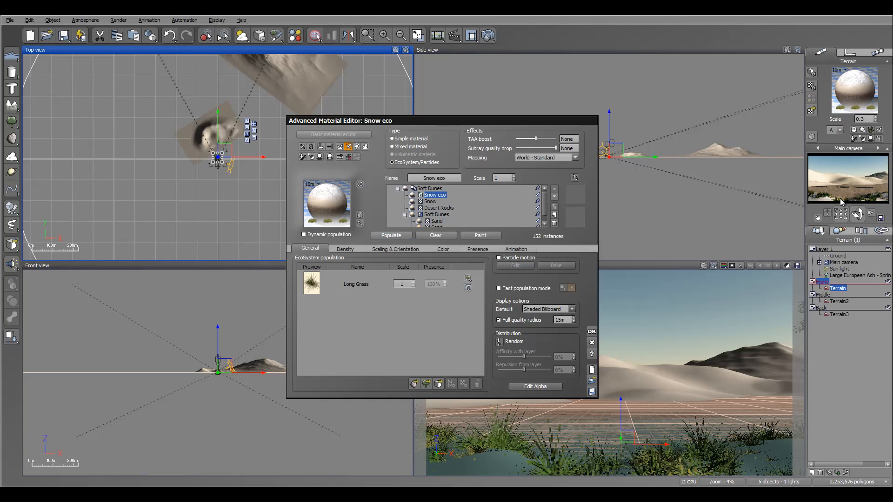
Step: Set the EcoSystem's overall scaling to 0.324, enable shrinking at low densities with 69% influence, and repopulate
{"action": "left_click", "coordinate": [345, 249]}
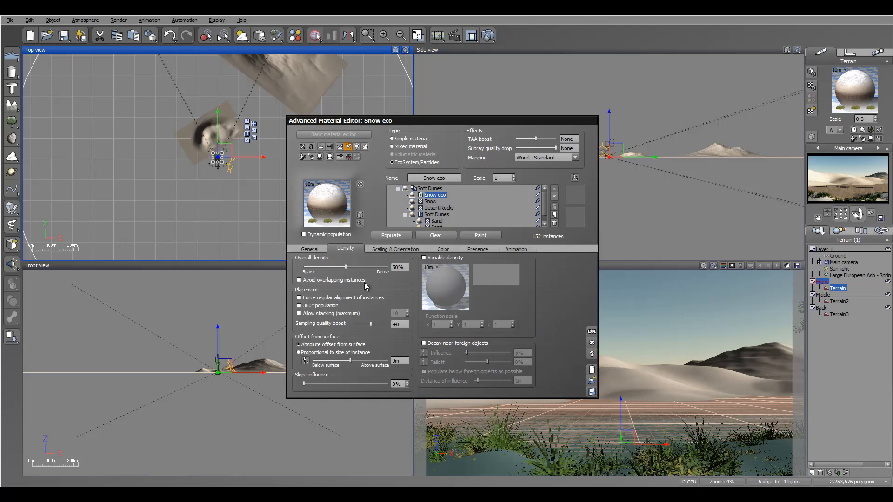
{"action": "left_click", "coordinate": [383, 251]}
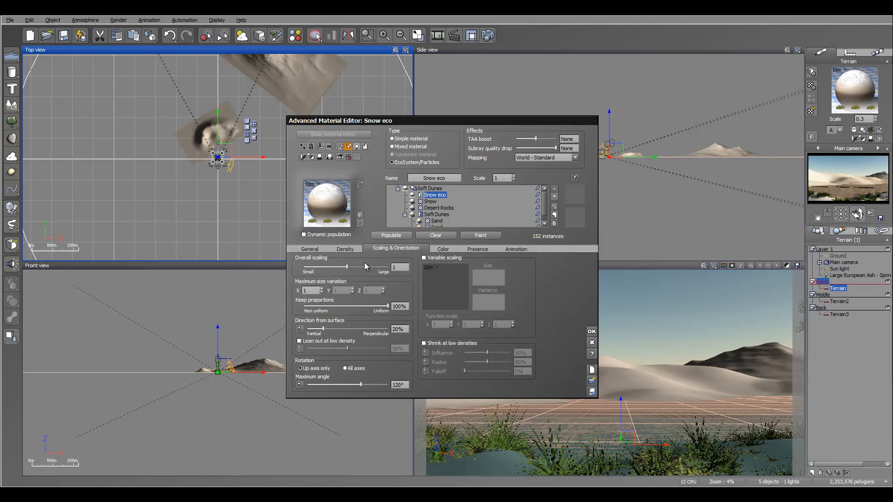
{"action": "left_click", "coordinate": [437, 343]}
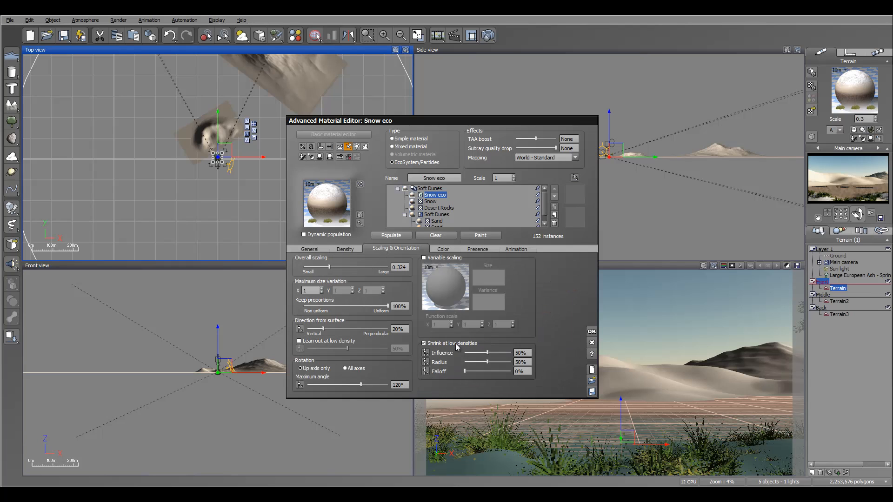
{"action": "left_click", "coordinate": [390, 236]}
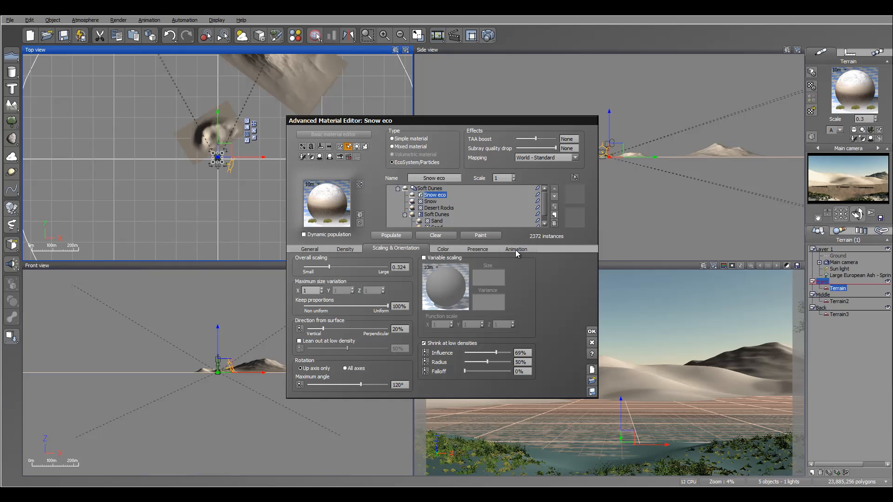
Step: Lower the Snow EcoSystem's minimum altitude to 0.35, repopulate it, and accept the material
{"action": "left_click", "coordinate": [478, 250]}
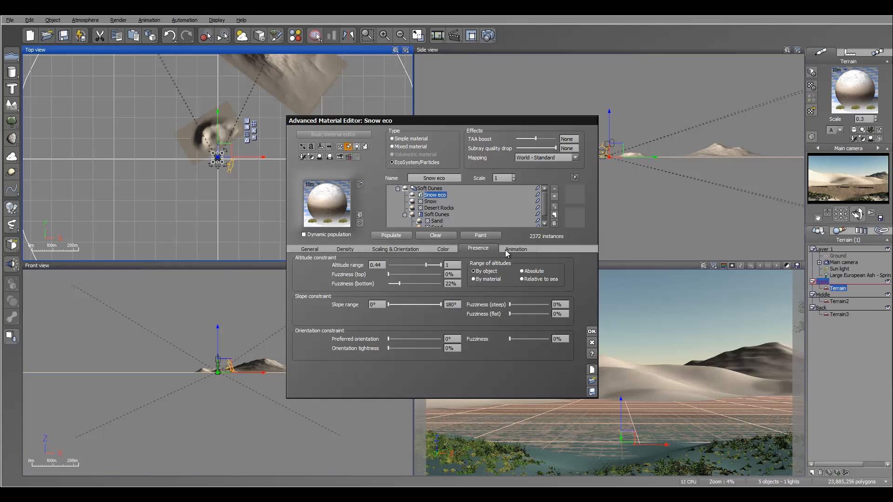
{"action": "left_click", "coordinate": [393, 236]}
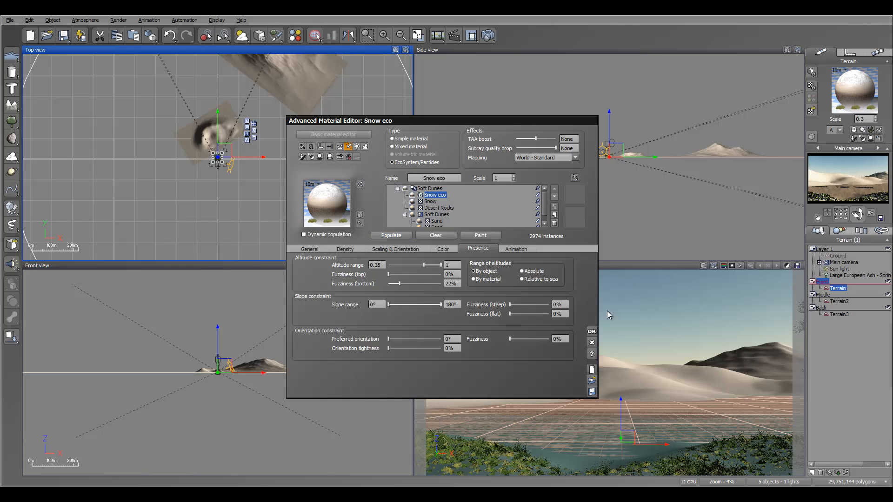
{"action": "left_click", "coordinate": [591, 331]}
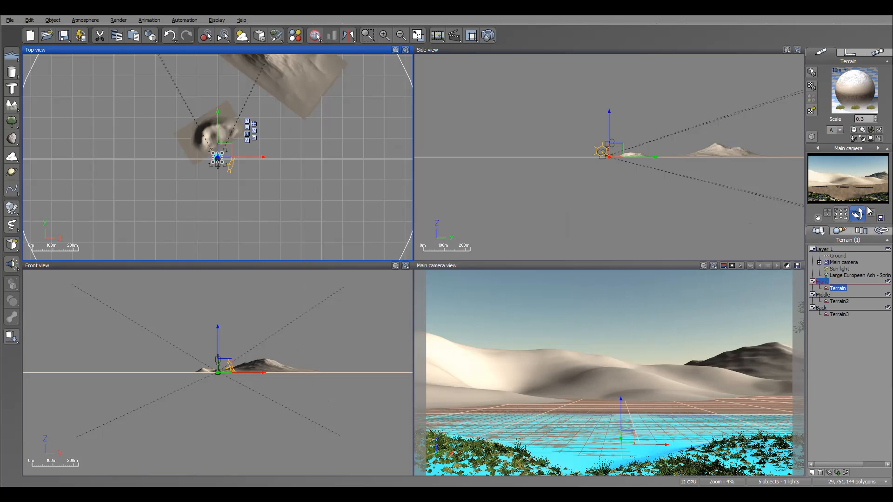
Step: Enable color blending on the Long Grass EcoSystem material and set the blend color to near-white (RGB 253, 253, 253)
{"action": "left_click", "coordinate": [838, 233]}
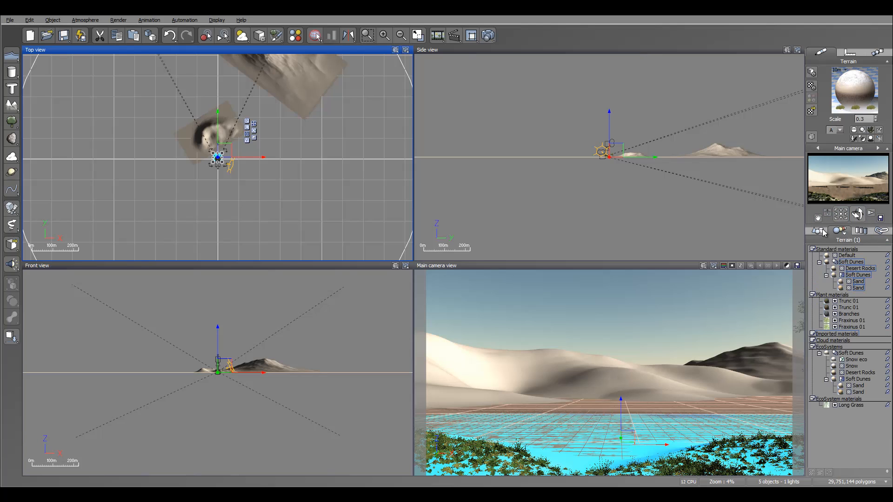
{"action": "double_click", "coordinate": [826, 405]}
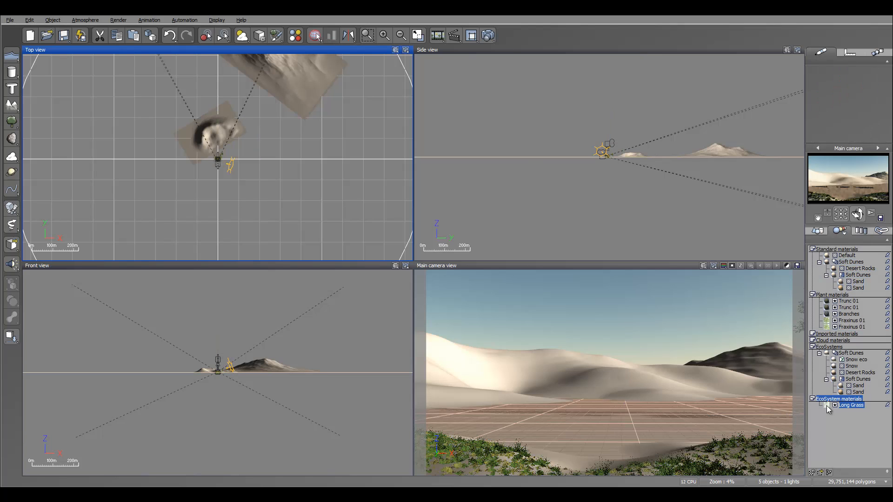
{"action": "left_click", "coordinate": [312, 248]}
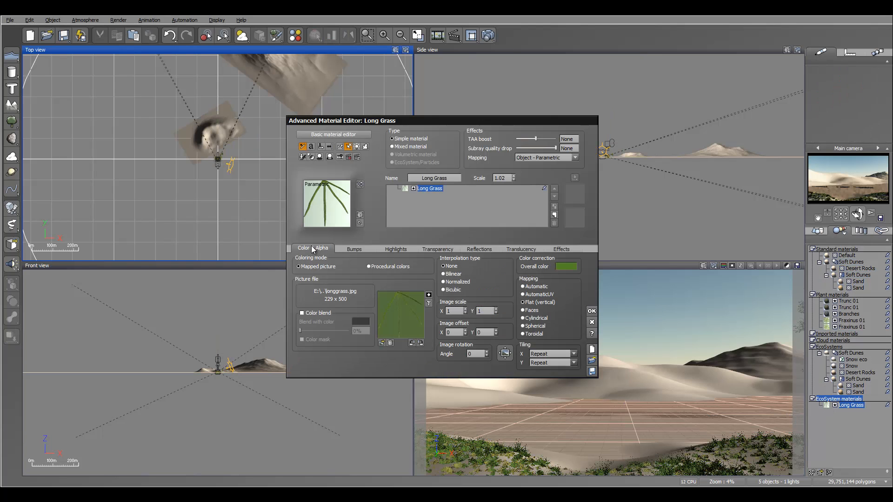
{"action": "left_click", "coordinate": [310, 314]}
{"action": "left_click", "coordinate": [359, 322]}
{"action": "left_click", "coordinate": [425, 303]}
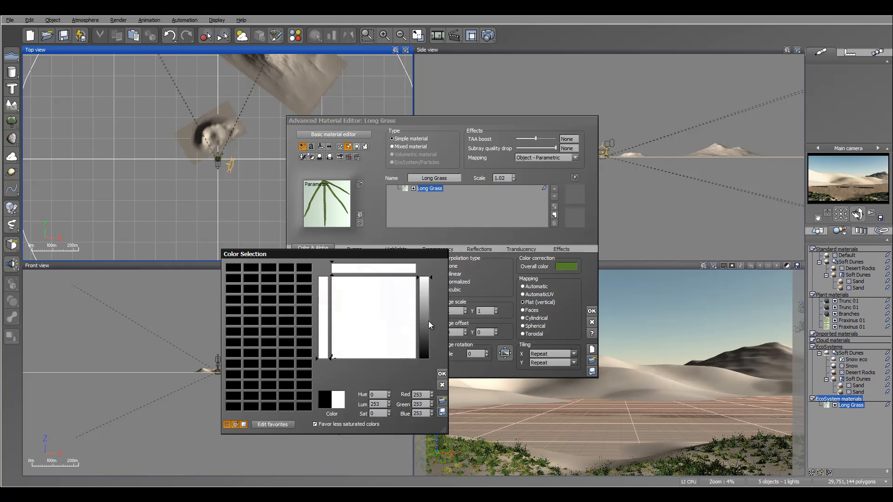
{"action": "left_click", "coordinate": [442, 373]}
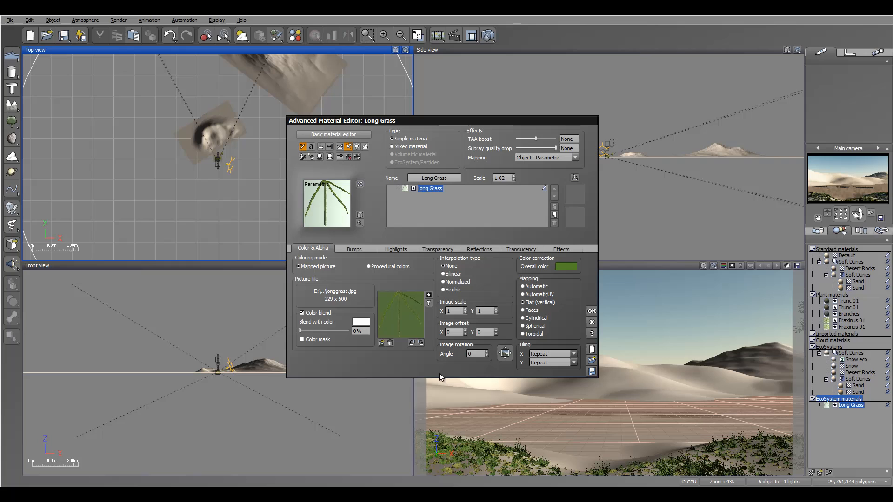
Step: Enable the color mask on the Long Grass material, set its color blend to 82%, and accept the material
{"action": "left_click", "coordinate": [302, 340]}
{"action": "left_click_drag", "start_coordinate": [300, 330], "coordinate": [341, 332]}
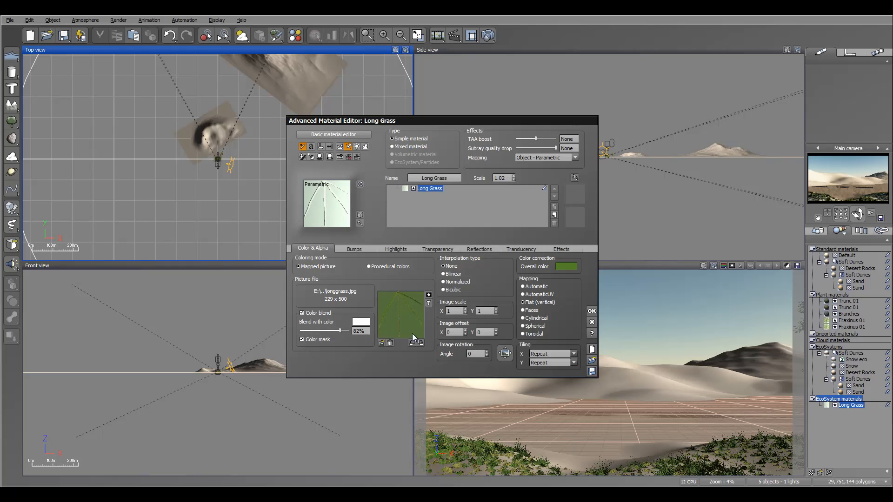
{"action": "left_click", "coordinate": [591, 311]}
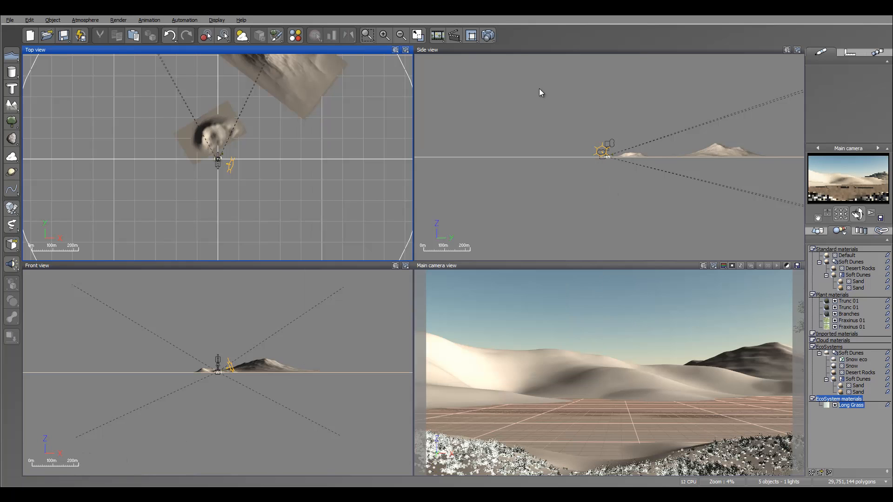
Step: Render the main camera view to check the whitened grass, and close the render display
{"action": "left_click", "coordinate": [491, 37]}
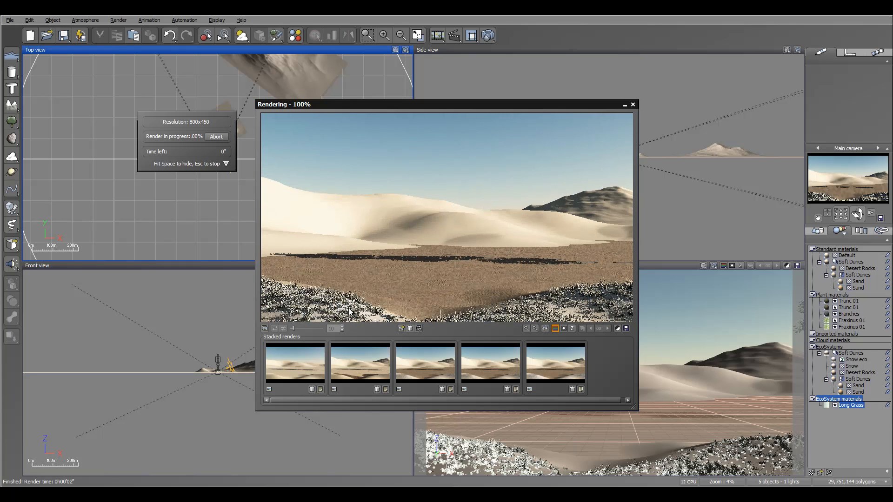
{"action": "left_click", "coordinate": [797, 238]}
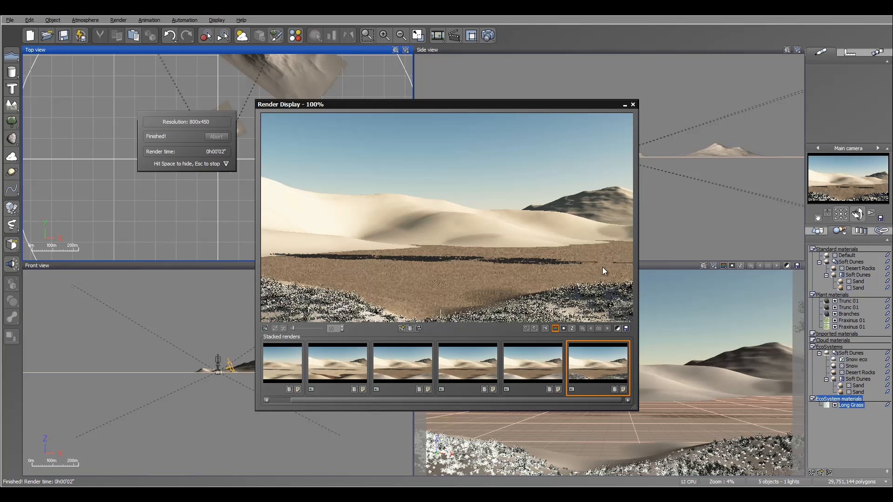
{"action": "left_click", "coordinate": [632, 105]}
Step: Add an Alder - Autumn tree from the Trees collection to the Front layer containing the first terrain
{"action": "left_click", "coordinate": [817, 231]}
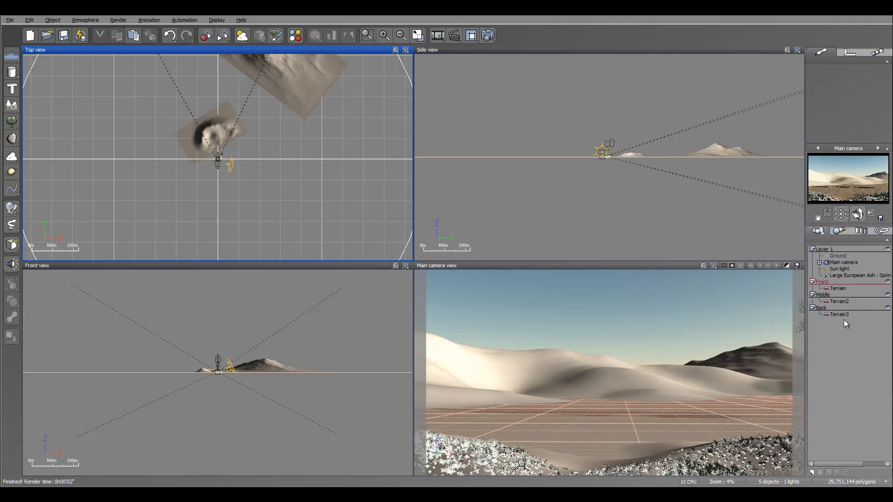
{"action": "left_click", "coordinate": [842, 288]}
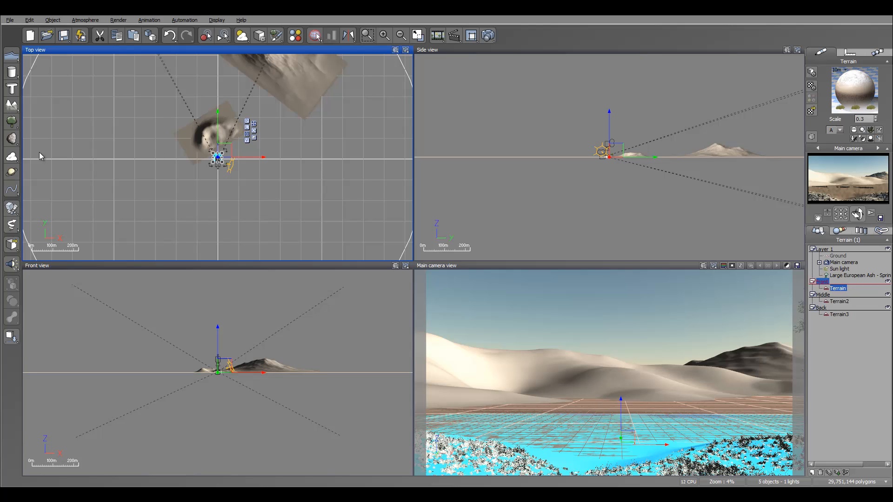
{"action": "left_click", "coordinate": [11, 121]}
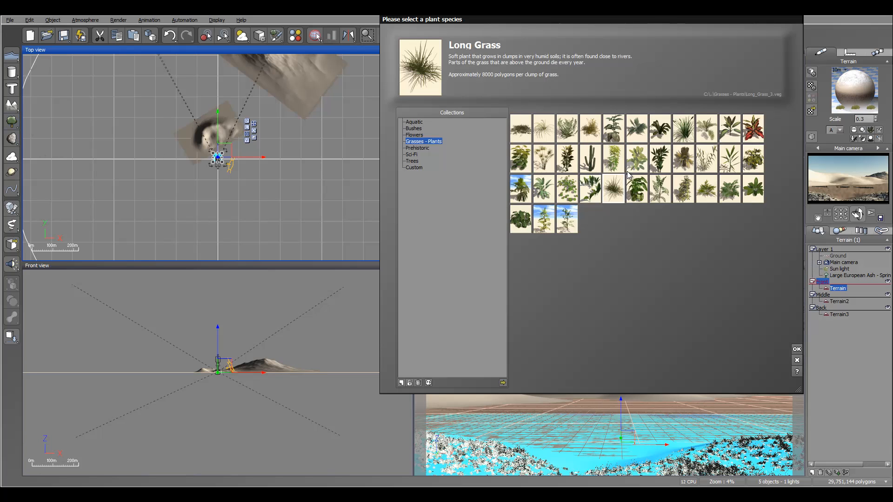
{"action": "left_click", "coordinate": [412, 161]}
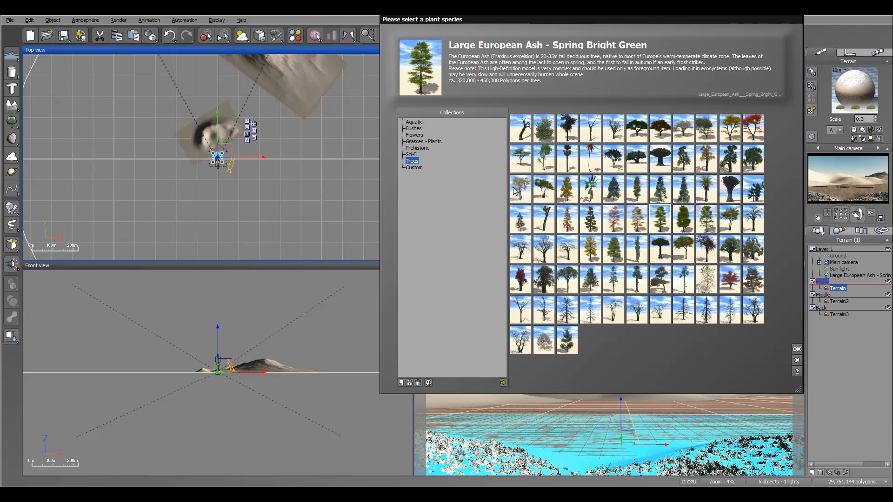
{"action": "left_click", "coordinate": [518, 191]}
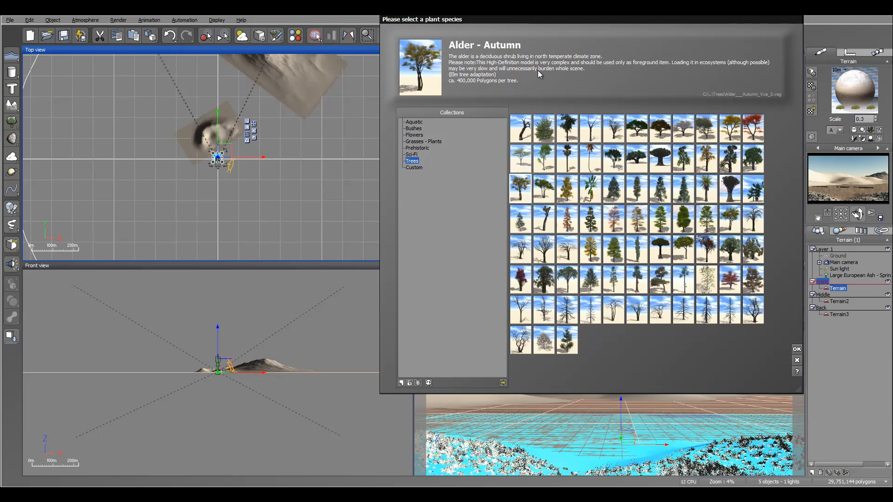
{"action": "left_click", "coordinate": [796, 349]}
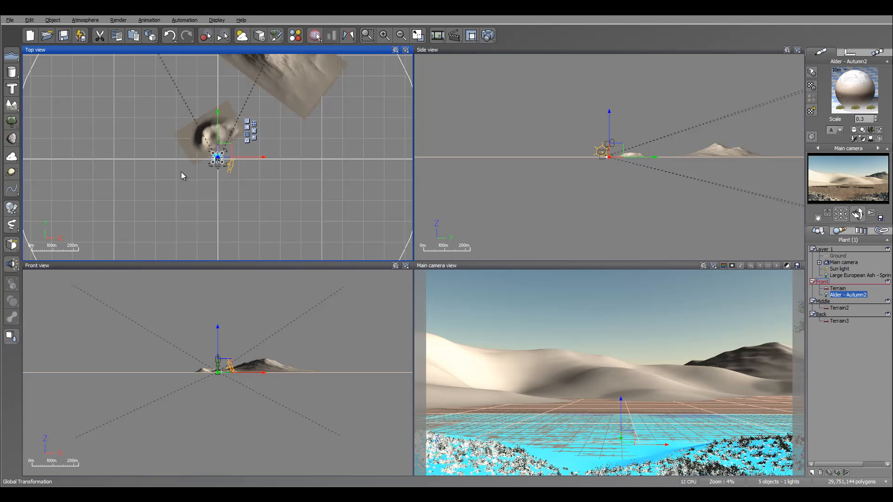
Step: Move the Alder tree closer to the camera onto the right side of the grassy foreground terrain and scale it down
{"action": "right_click", "coordinate": [230, 174]}
{"action": "right_click_drag", "start_coordinate": [191, 180], "coordinate": [231, 184]}
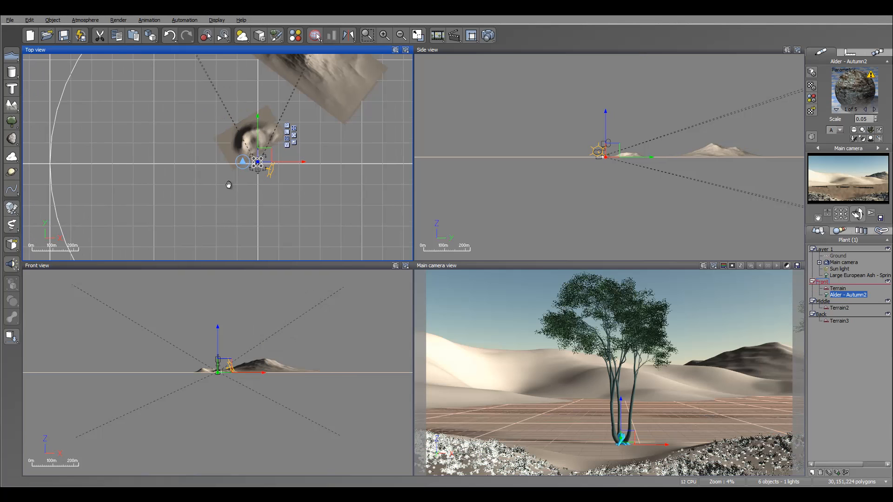
{"action": "right_click_drag", "start_coordinate": [279, 163], "coordinate": [235, 181], "text": "ctrl"}
{"action": "right_click_drag", "start_coordinate": [186, 179], "coordinate": [372, 181]}
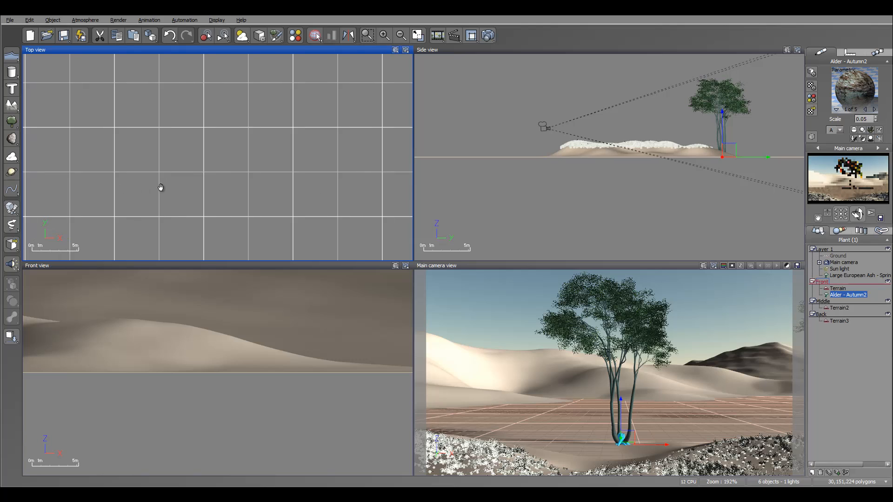
{"action": "right_click_drag", "start_coordinate": [159, 187], "coordinate": [344, 163]}
{"action": "right_click_drag", "start_coordinate": [157, 157], "coordinate": [167, 171], "text": "ctrl"}
{"action": "right_click_drag", "start_coordinate": [122, 169], "coordinate": [404, 171]}
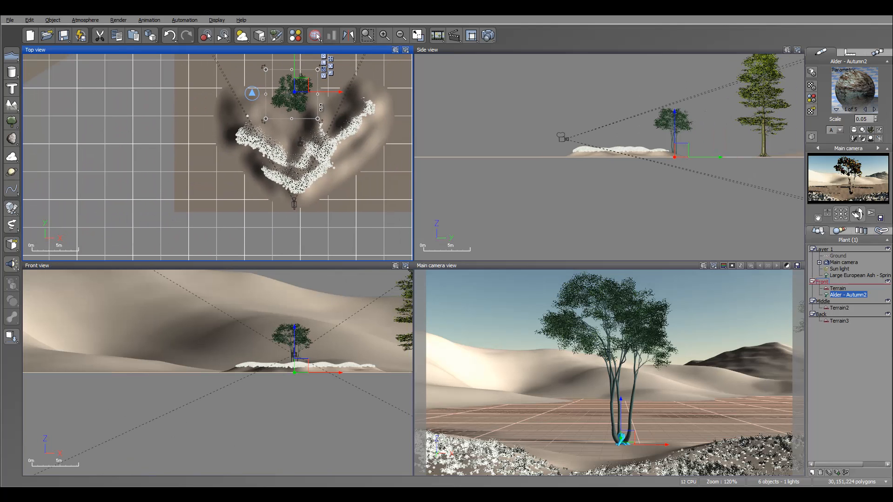
{"action": "left_click_drag", "start_coordinate": [301, 83], "coordinate": [307, 144]}
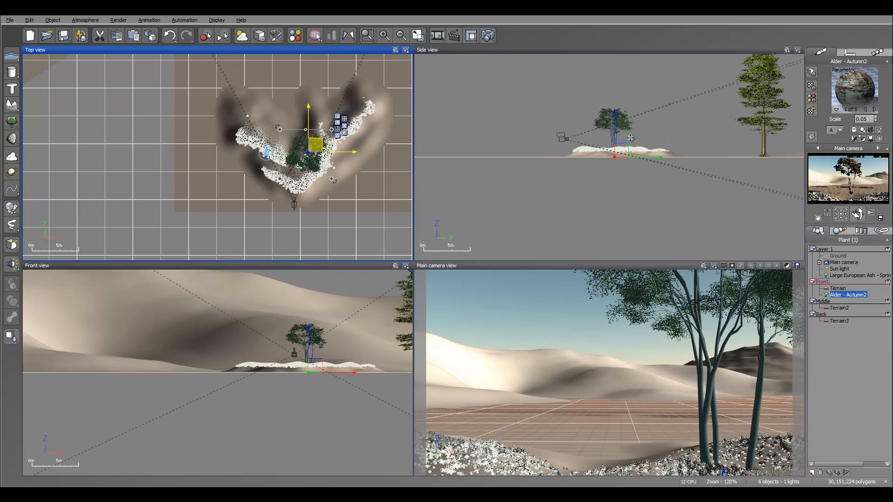
{"action": "left_click", "coordinate": [640, 107]}
{"action": "key", "text": "ctrl+z"}
{"action": "left_click_drag", "start_coordinate": [637, 104], "coordinate": [610, 141]}
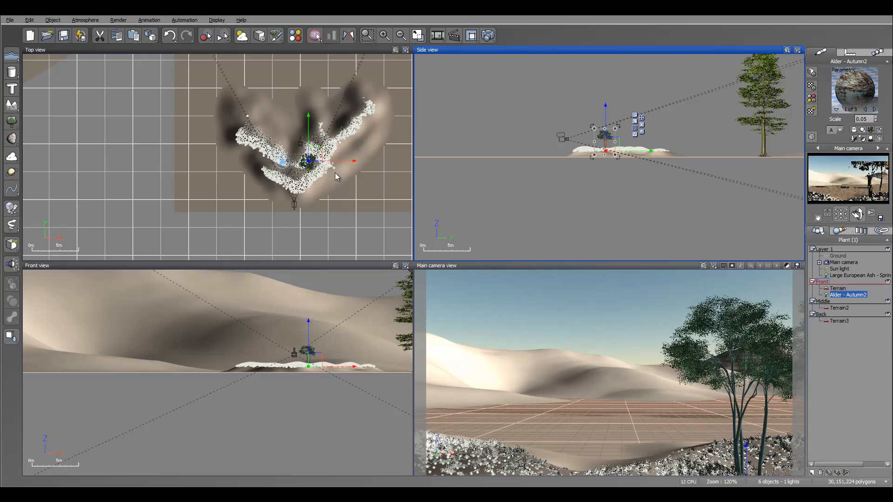
Step: Shrink the Alder tree further and fine-tune its position among the white grass in the right foreground of the camera view
{"action": "right_click_drag", "start_coordinate": [308, 171], "coordinate": [322, 166]}
{"action": "scroll", "coordinate": [321, 167], "scroll_direction": "up", "scroll_amount": 5}
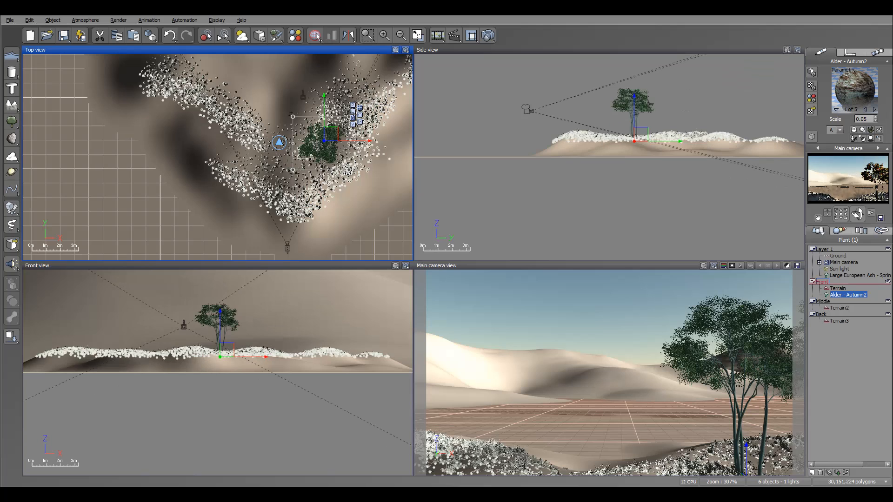
{"action": "left_click_drag", "start_coordinate": [330, 134], "coordinate": [325, 138]}
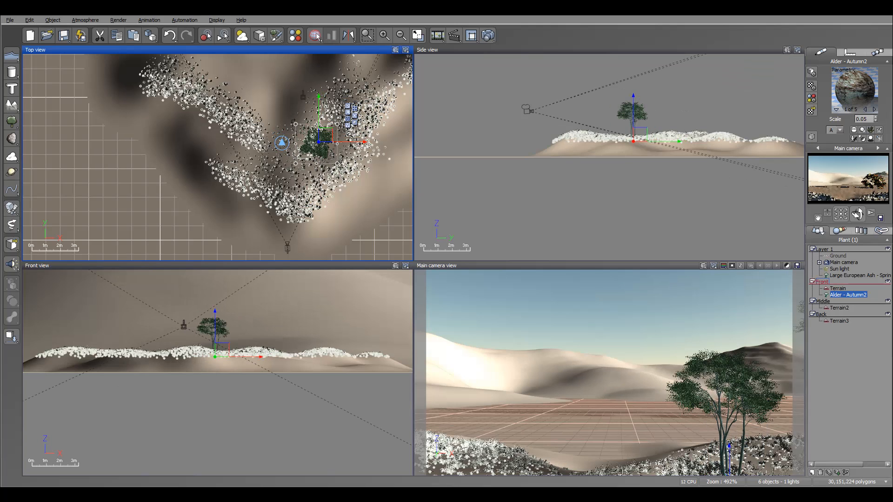
{"action": "scroll", "coordinate": [349, 135], "scroll_direction": "up", "scroll_amount": 3}
{"action": "left_click_drag", "start_coordinate": [262, 117], "coordinate": [269, 125]}
{"action": "left_click_drag", "start_coordinate": [593, 124], "coordinate": [597, 124]}
{"action": "left_click_drag", "start_coordinate": [314, 145], "coordinate": [315, 125]}
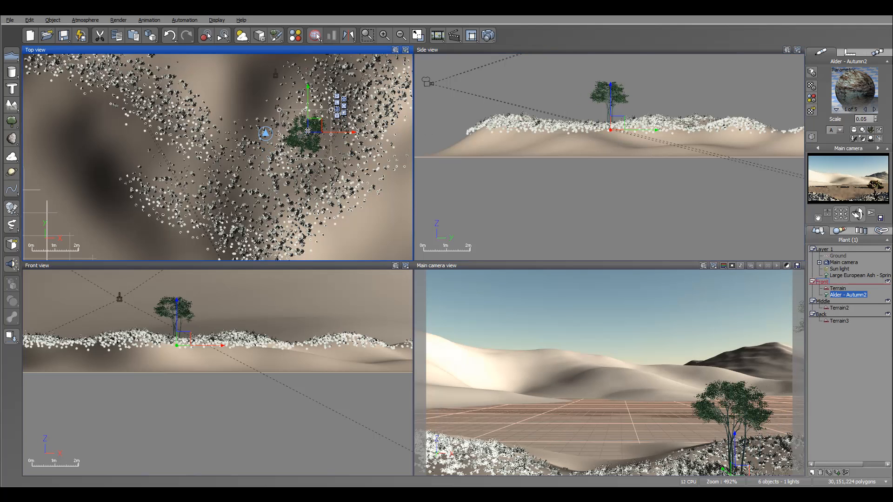
Step: Edit the Alder plant with branch gnarl +25, branch diameter -15, and leaf length and width -17
{"action": "right_click", "coordinate": [309, 132]}
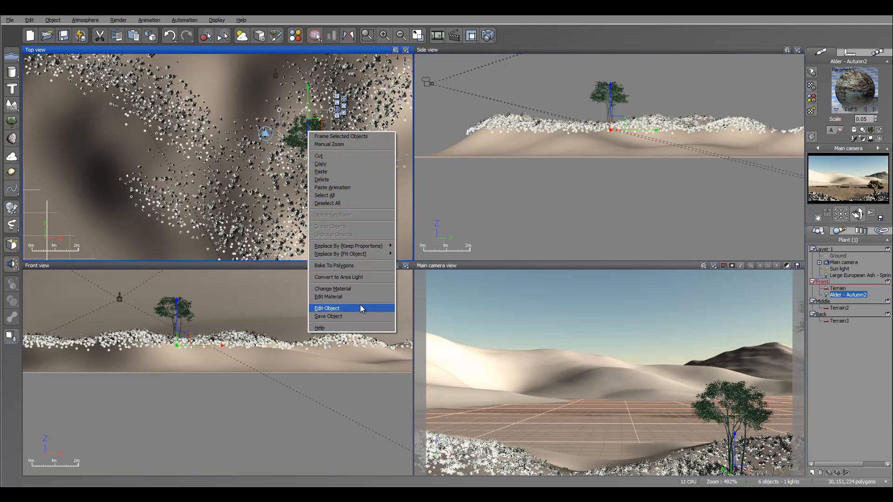
{"action": "left_click", "coordinate": [360, 307]}
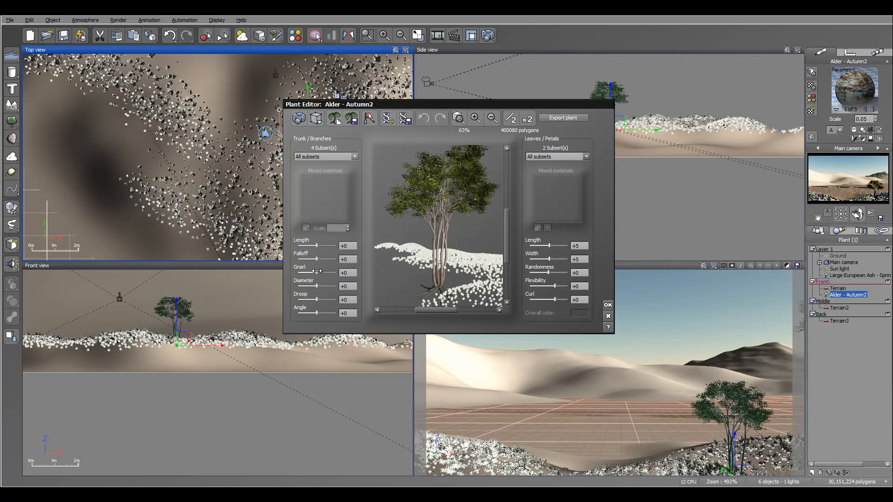
{"action": "left_click_drag", "start_coordinate": [316, 272], "coordinate": [322, 272]}
{"action": "left_click_drag", "start_coordinate": [430, 236], "coordinate": [428, 241]}
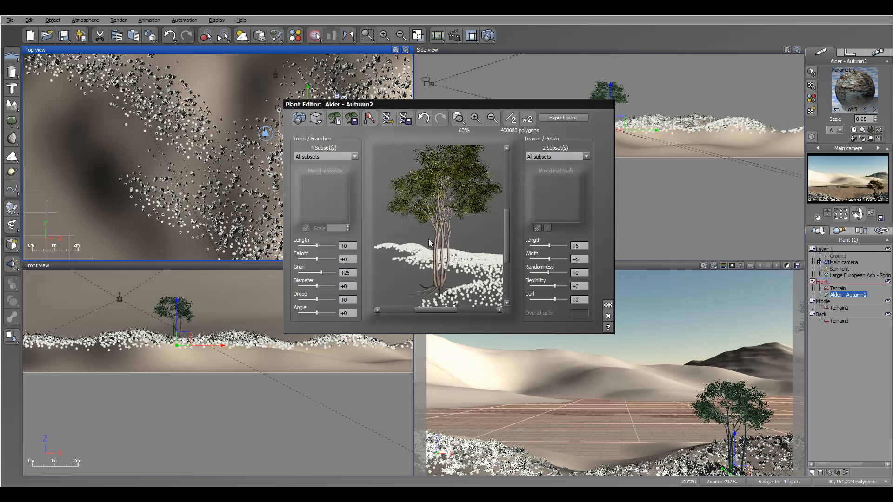
{"action": "left_click_drag", "start_coordinate": [316, 286], "coordinate": [313, 285]}
{"action": "left_click_drag", "start_coordinate": [550, 259], "coordinate": [558, 244]}
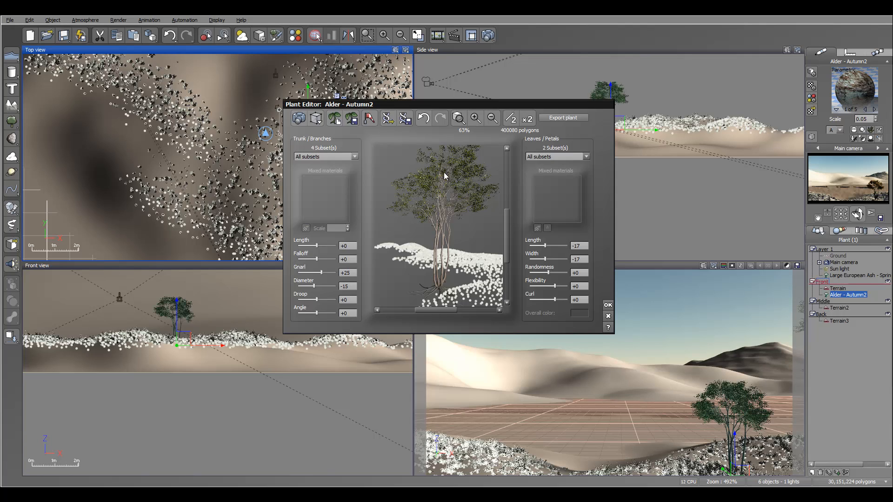
Step: Enable color blending on the Leaves 1 subset material with pure white (RGB 255, 255, 255), raise the blend amount, and accept the material
{"action": "left_click", "coordinate": [586, 156]}
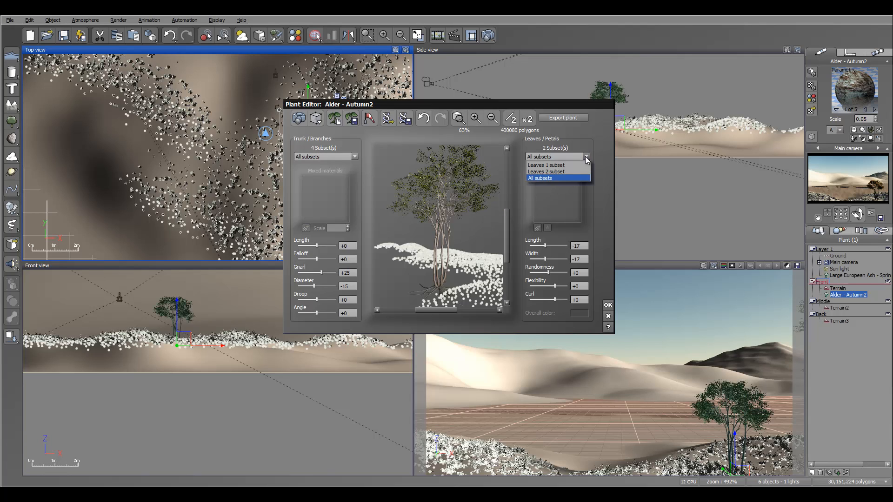
{"action": "left_click", "coordinate": [562, 173]}
{"action": "double_click", "coordinate": [571, 181]}
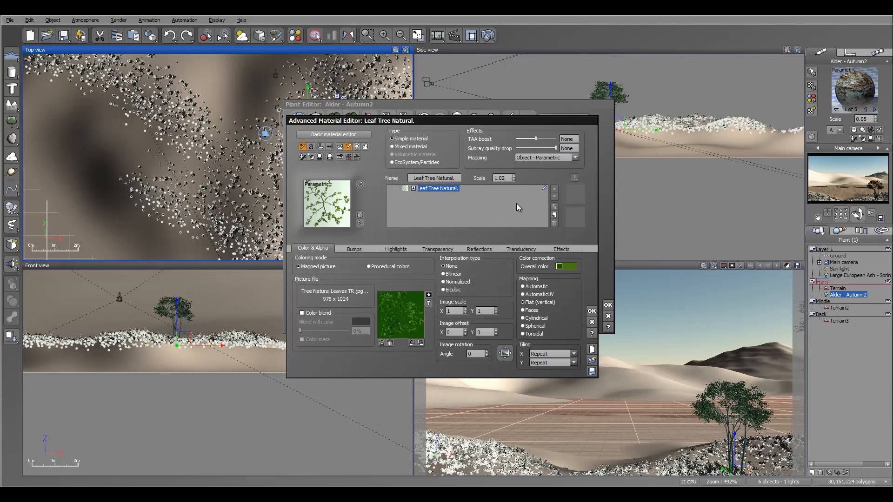
{"action": "left_click", "coordinate": [302, 313]}
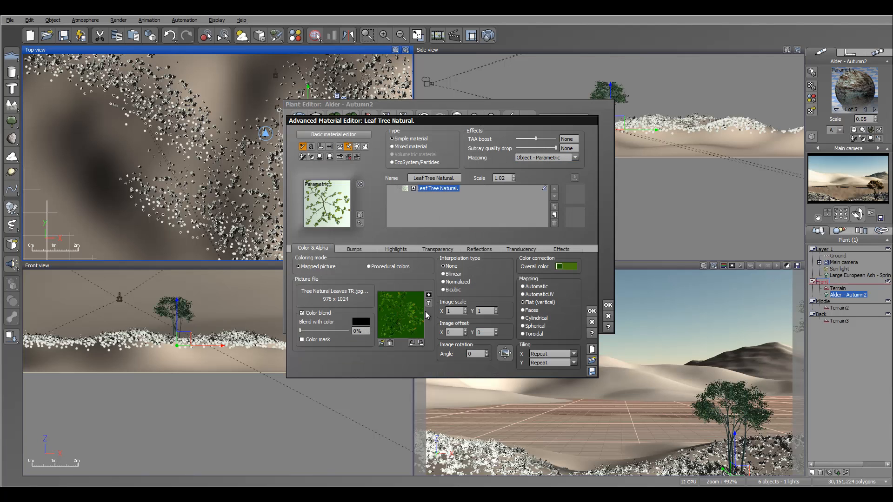
{"action": "left_click", "coordinate": [361, 321]}
{"action": "left_click_drag", "start_coordinate": [441, 307], "coordinate": [444, 276]}
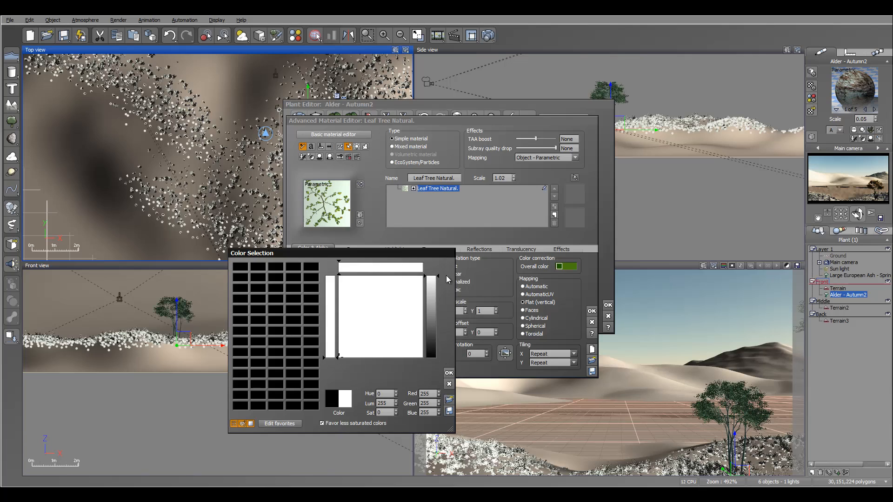
{"action": "left_click", "coordinate": [447, 373]}
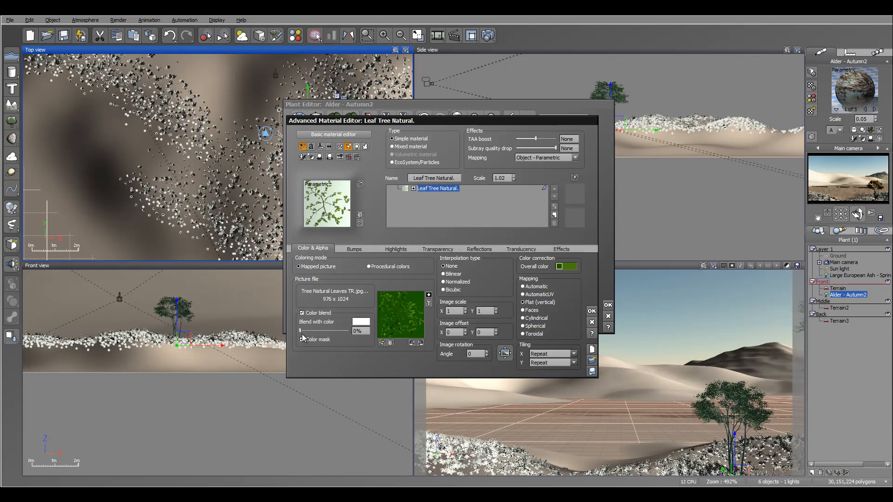
{"action": "left_click", "coordinate": [336, 331]}
{"action": "left_click", "coordinate": [591, 311]}
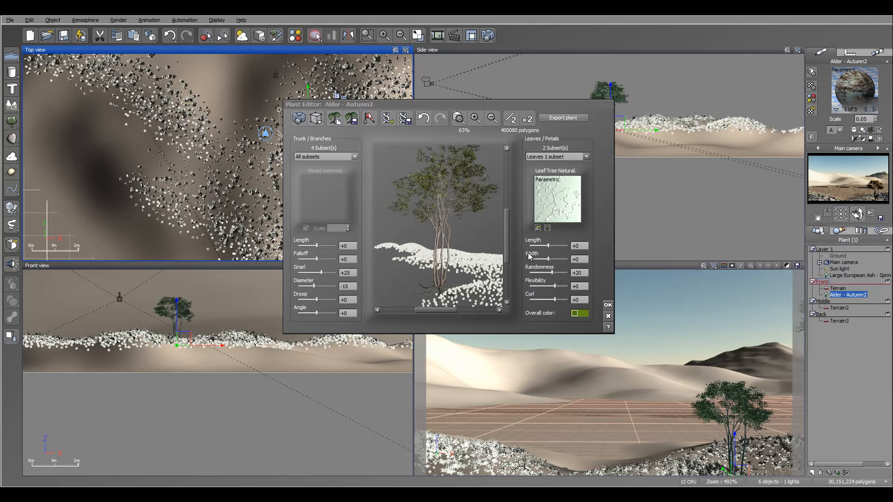
Step: Blend the Leaves 2 subset material with white at 39% with the color mask enabled, and accept the material and plant edits
{"action": "left_click", "coordinate": [586, 157]}
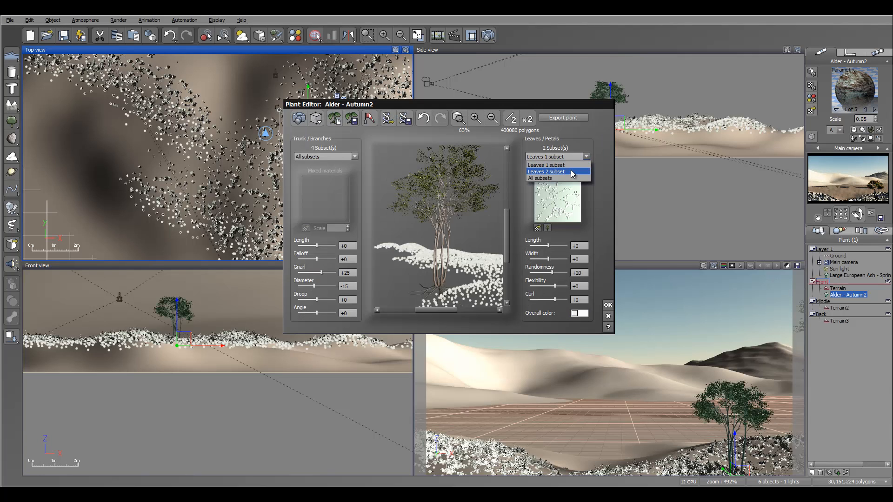
{"action": "left_click", "coordinate": [558, 171]}
{"action": "double_click", "coordinate": [563, 197]}
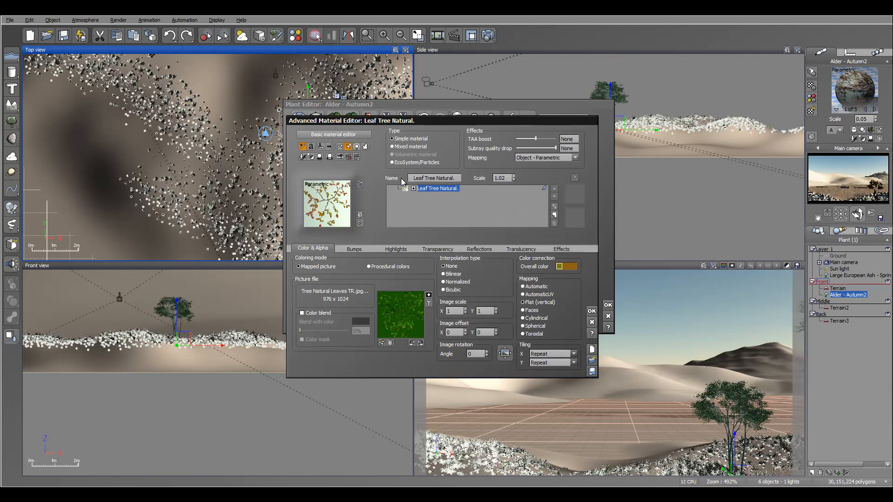
{"action": "left_click", "coordinate": [302, 313]}
{"action": "left_click", "coordinate": [361, 322]}
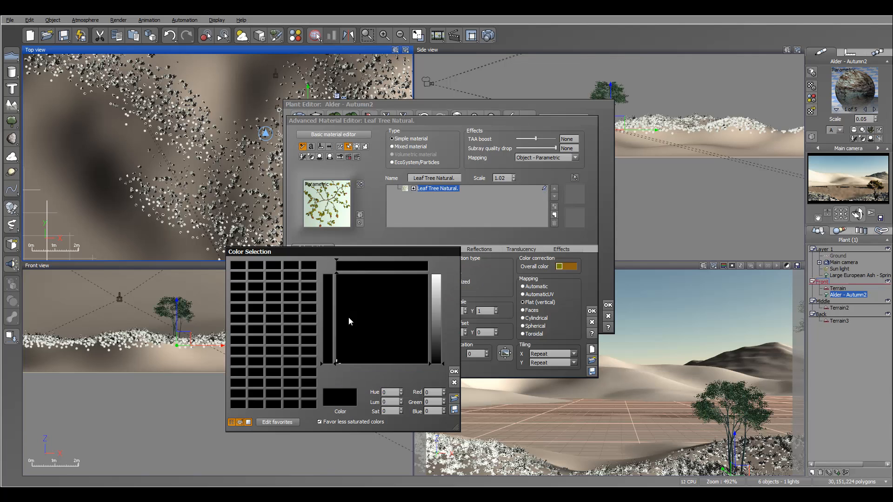
{"action": "left_click", "coordinate": [436, 278]}
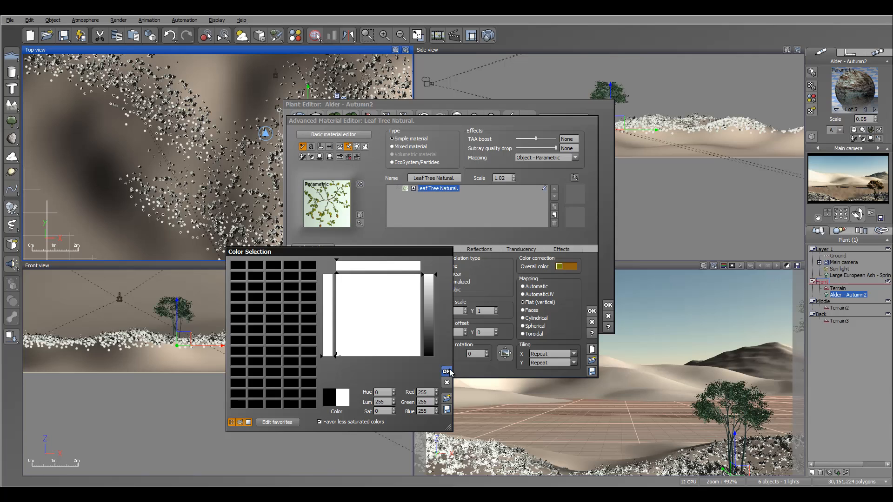
{"action": "left_click", "coordinate": [447, 371]}
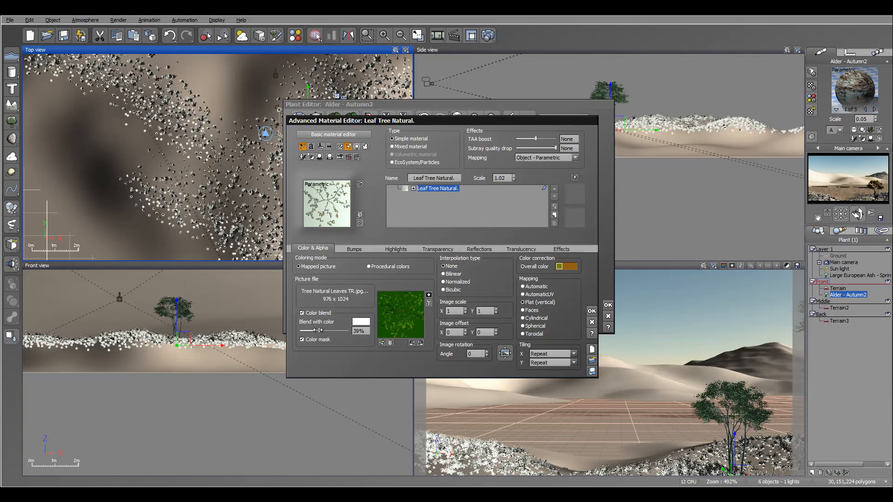
{"action": "left_click", "coordinate": [592, 311]}
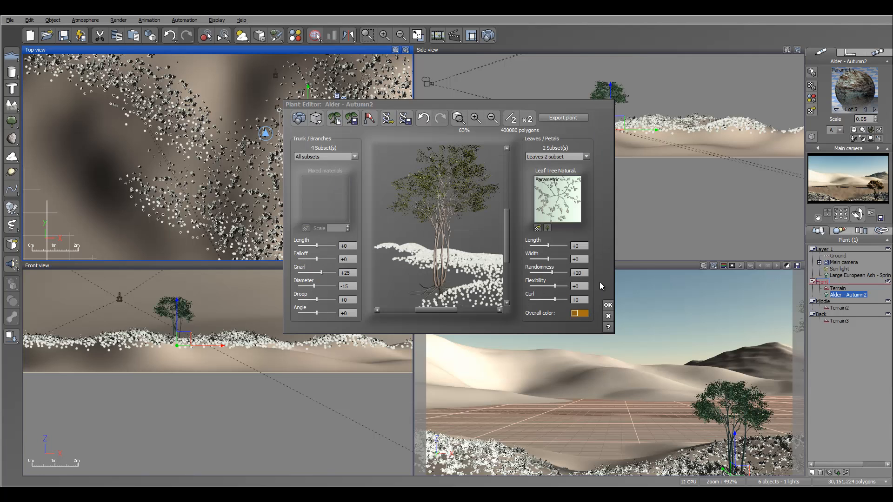
{"action": "left_click", "coordinate": [608, 305]}
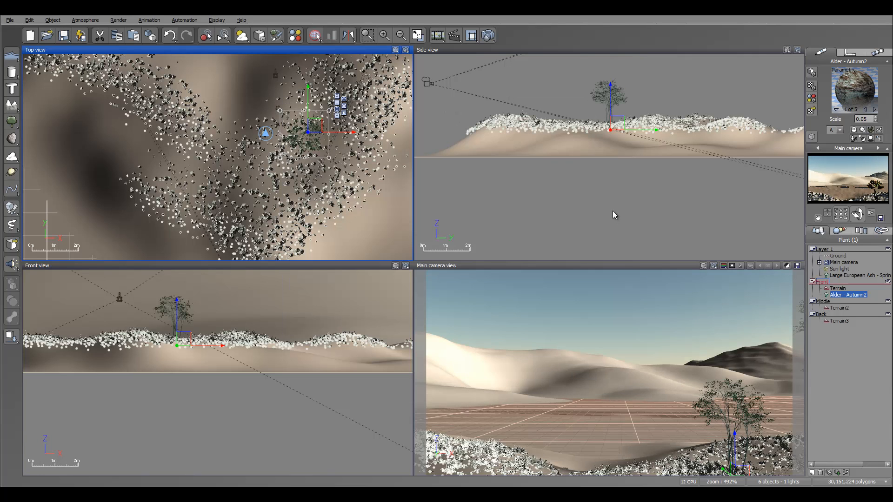
Step: Render the main camera view to check the edited Alder tree, and close the render display
{"action": "left_click", "coordinate": [487, 35]}
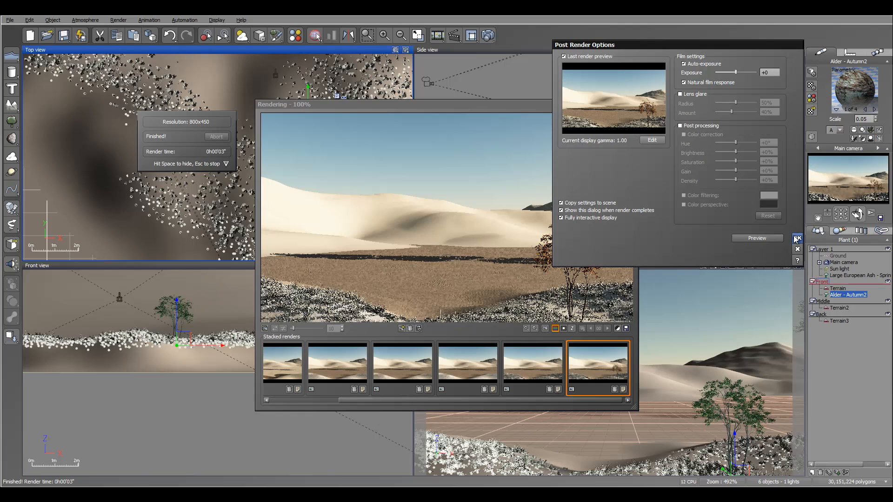
{"action": "left_click", "coordinate": [797, 238]}
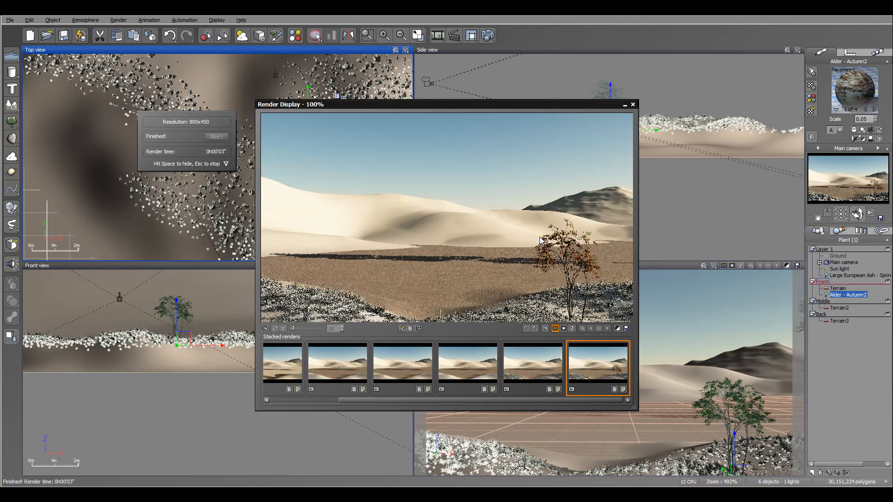
{"action": "left_click", "coordinate": [632, 105]}
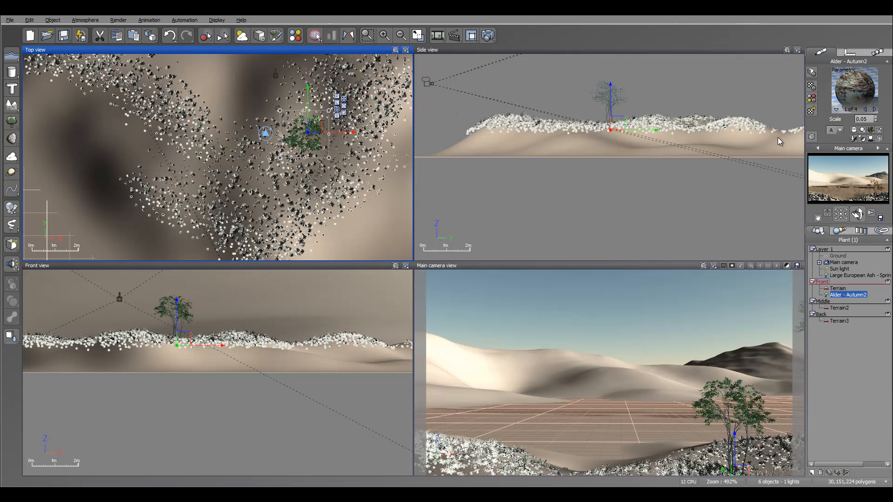
Step: Add a Snow material layer from the Landscapes collection to the Alder tree's Branches material
{"action": "left_click", "coordinate": [873, 109]}
{"action": "left_click", "coordinate": [873, 109]}
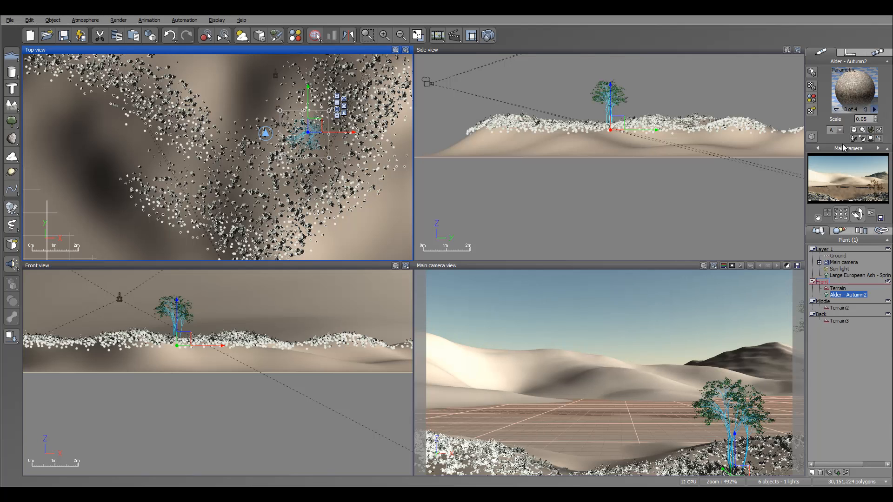
{"action": "double_click", "coordinate": [855, 89]}
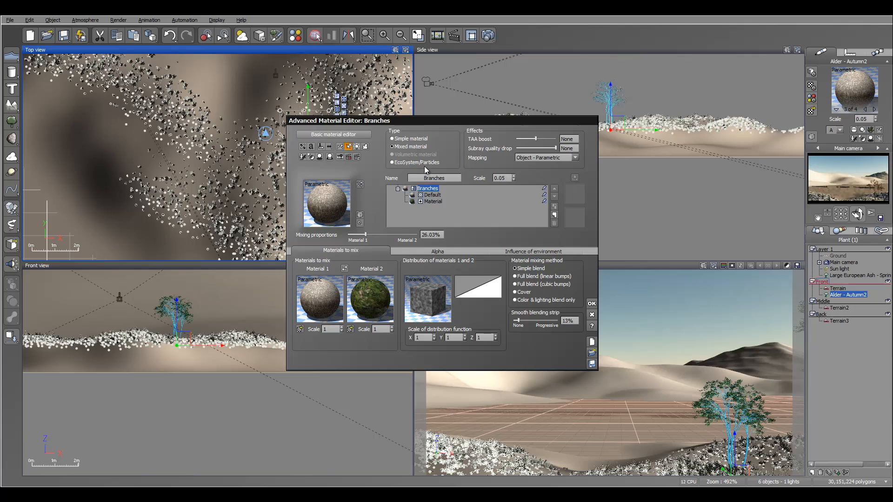
{"action": "left_click", "coordinate": [555, 214]}
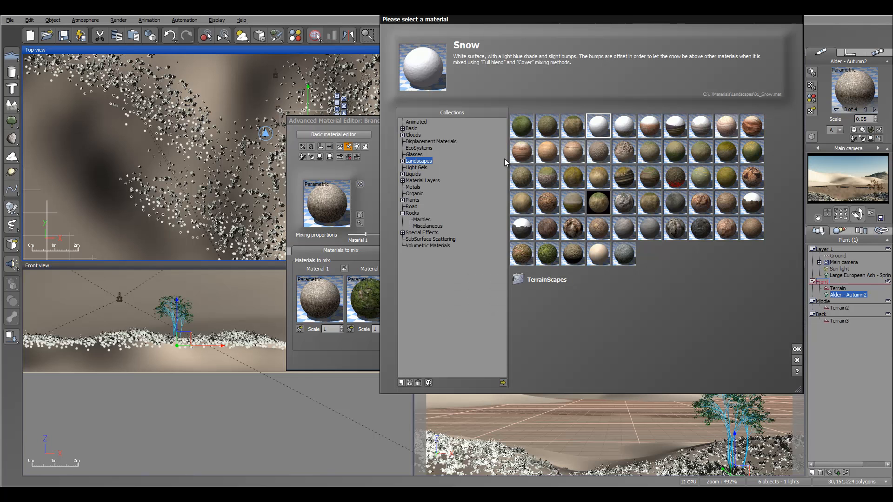
{"action": "left_click", "coordinate": [797, 350]}
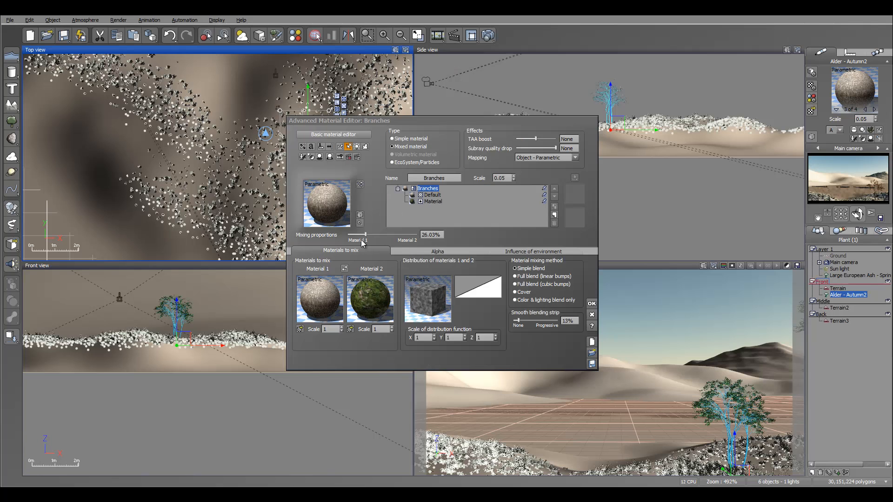
Step: Set the Snow layer's scale to 0.4 and its alpha boost to +7%, and open its highlight settings
{"action": "double_click", "coordinate": [501, 178]}
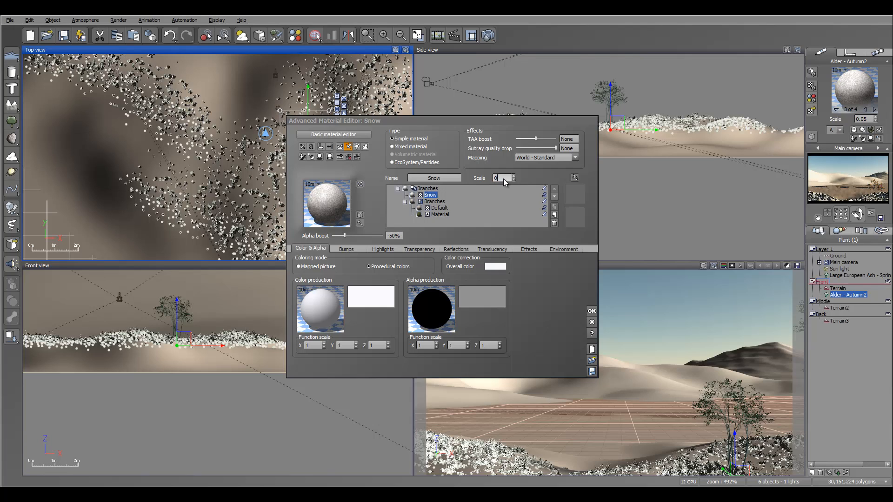
{"action": "type", "text": "0.4"}
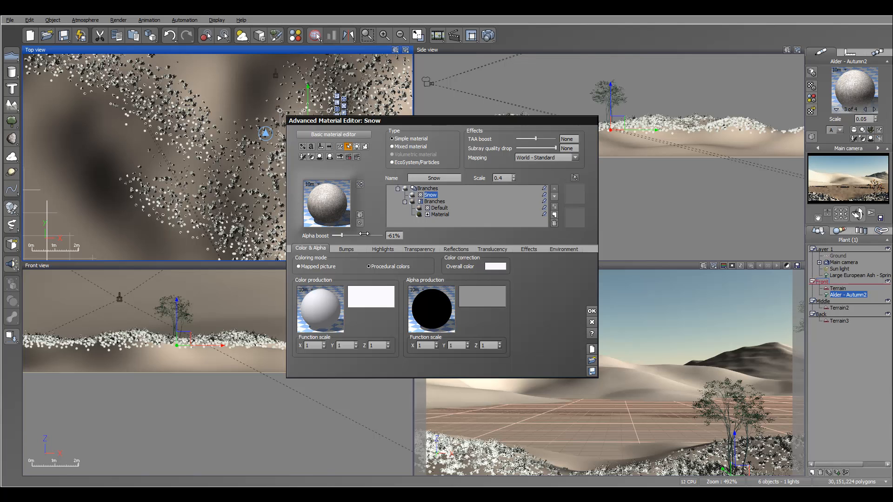
{"action": "left_click_drag", "start_coordinate": [368, 233], "coordinate": [393, 235]}
{"action": "left_click", "coordinate": [380, 250]}
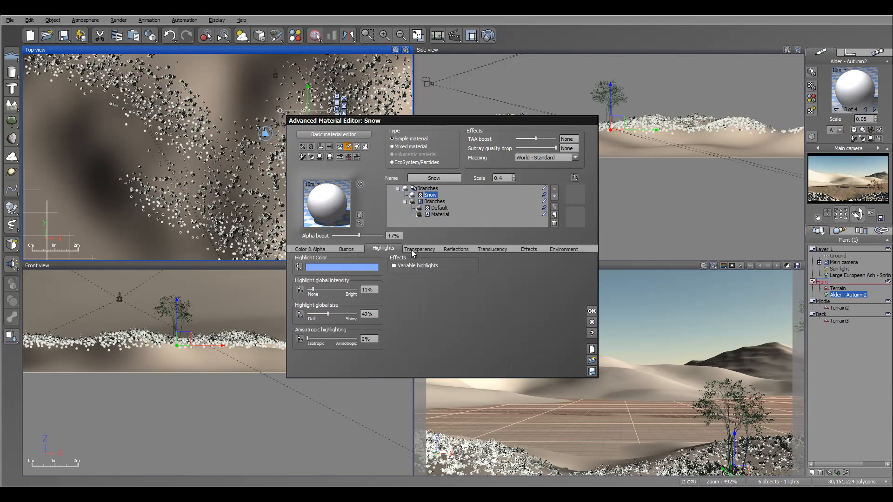
Step: Drive the Snow layer's global transparency with a Grainy Fractal node, set its alpha boost to -41%, and accept the material
{"action": "left_click", "coordinate": [412, 250]}
{"action": "left_click", "coordinate": [346, 249]}
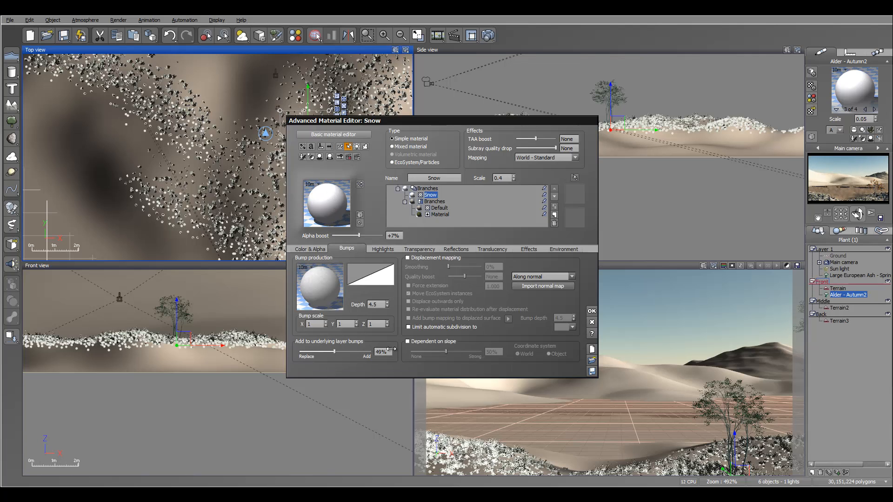
{"action": "left_click_drag", "start_coordinate": [390, 350], "coordinate": [413, 273]}
{"action": "left_click", "coordinate": [416, 251]}
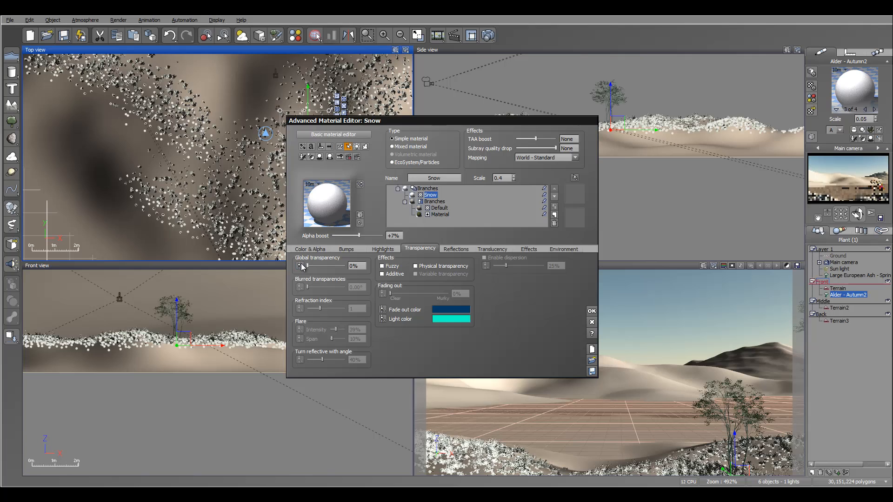
{"action": "left_click", "coordinate": [303, 265]}
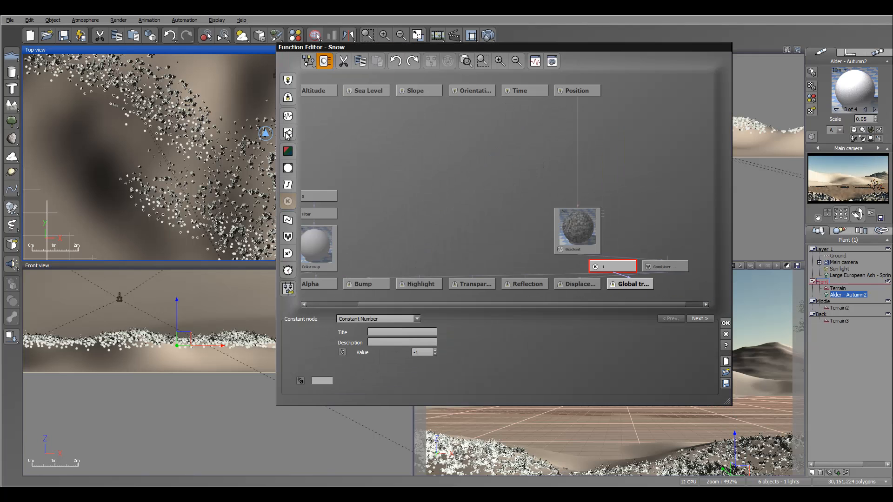
{"action": "left_click", "coordinate": [288, 132]}
{"action": "left_click", "coordinate": [447, 362]}
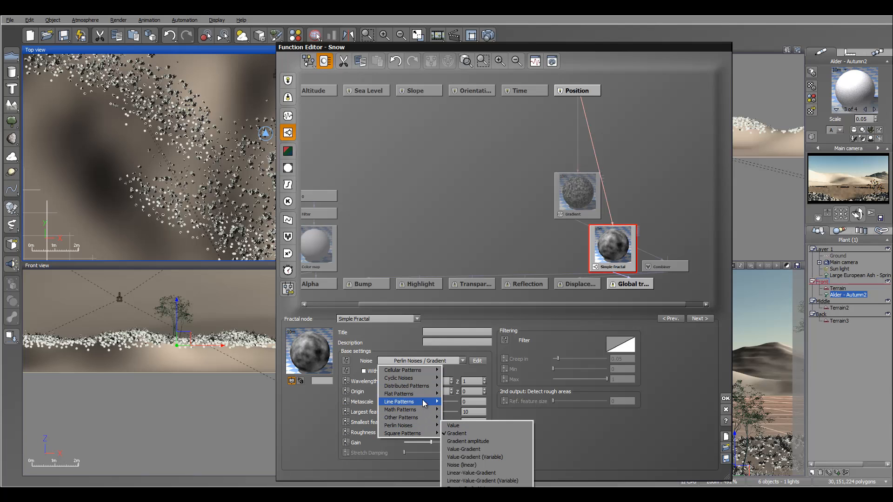
{"action": "left_click", "coordinate": [377, 319]}
{"action": "left_click", "coordinate": [378, 362]}
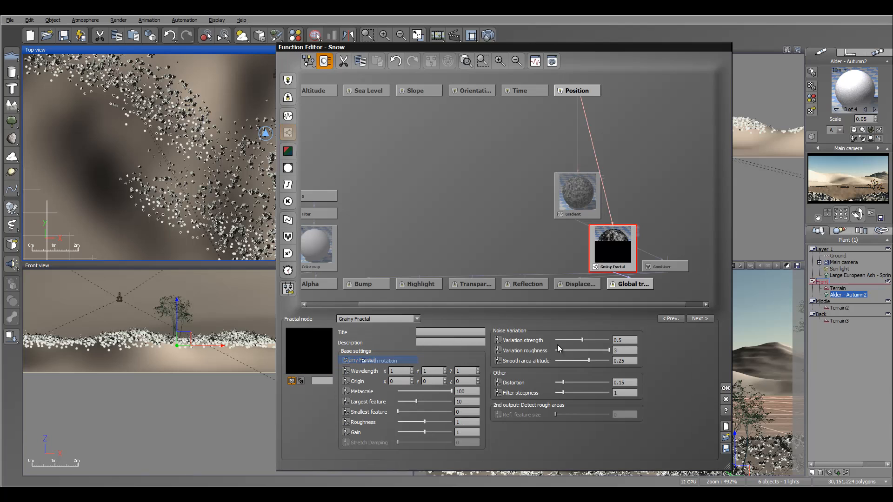
{"action": "left_click", "coordinate": [725, 387]}
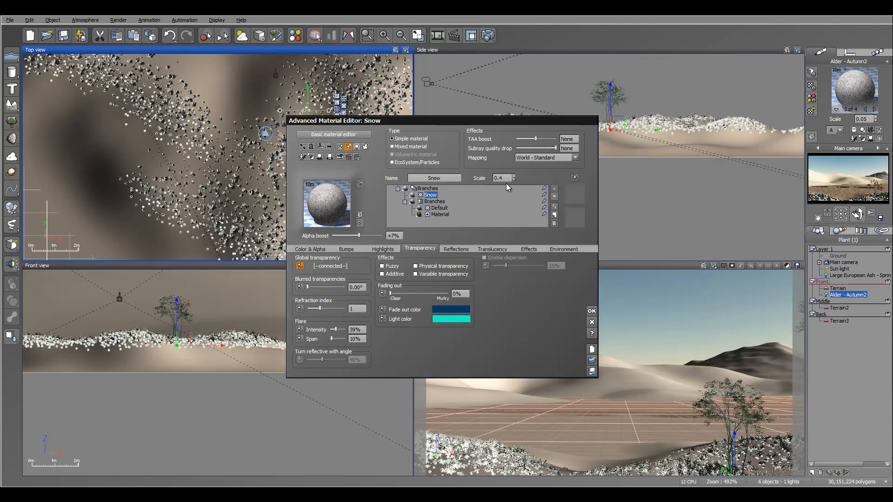
{"action": "left_click_drag", "start_coordinate": [372, 239], "coordinate": [356, 234]}
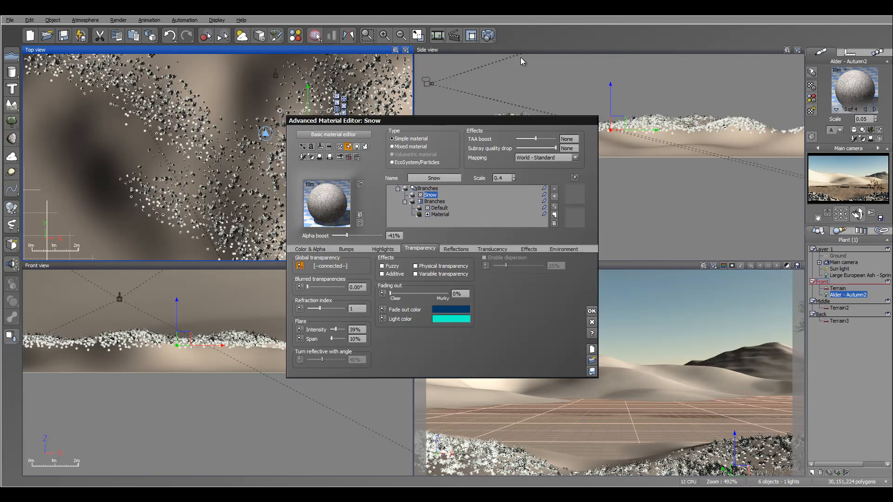
{"action": "left_click", "coordinate": [592, 311]}
Step: Render the main camera view to check the snow on the Alder's branches, and close the render display
{"action": "left_click", "coordinate": [491, 35]}
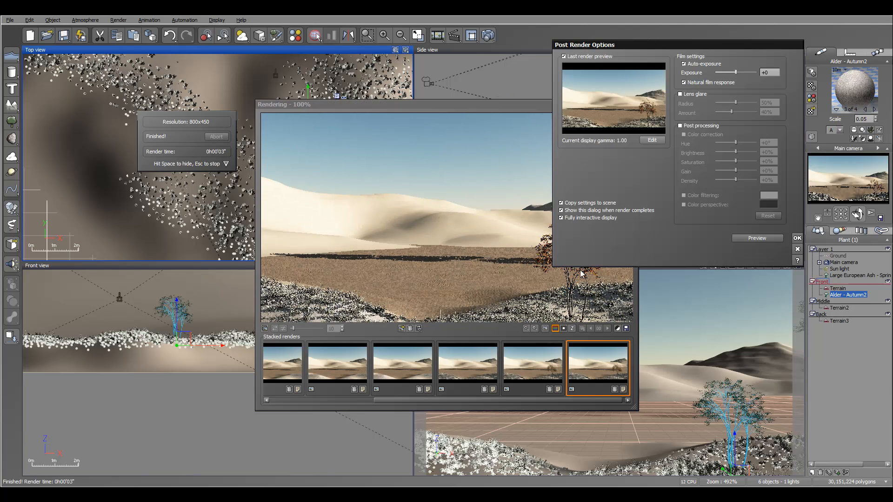
{"action": "left_click", "coordinate": [797, 237]}
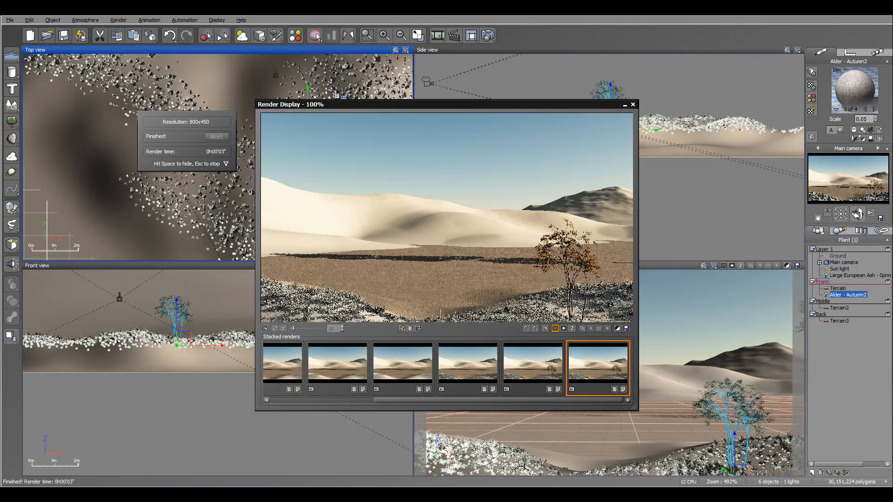
{"action": "left_click", "coordinate": [633, 105]}
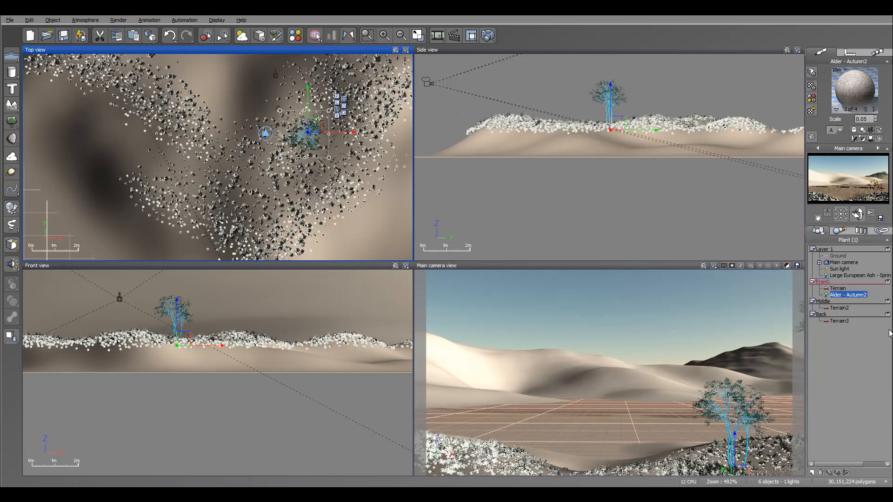
Step: Move the Large European Ash to the foot of the dunes on the left side of the main camera's view
{"action": "left_click", "coordinate": [860, 276]}
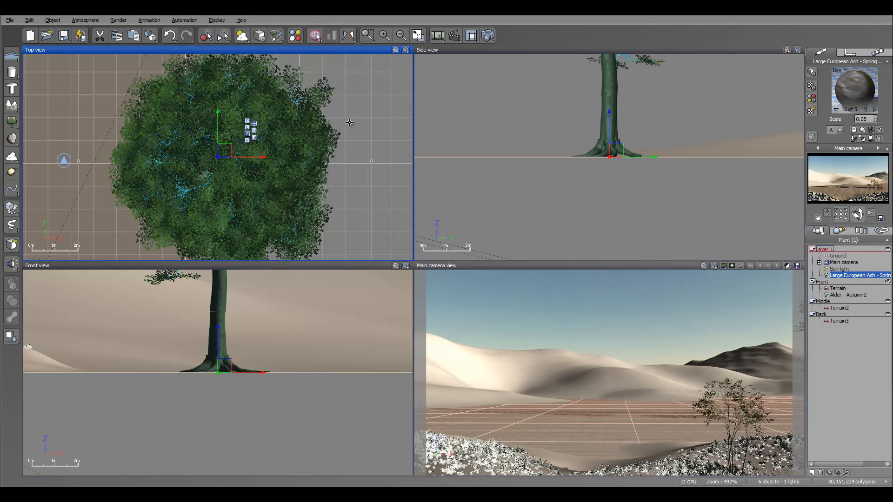
{"action": "right_click_drag", "start_coordinate": [189, 144], "coordinate": [249, 146]}
{"action": "scroll", "coordinate": [248, 147], "scroll_direction": "down", "scroll_amount": 10}
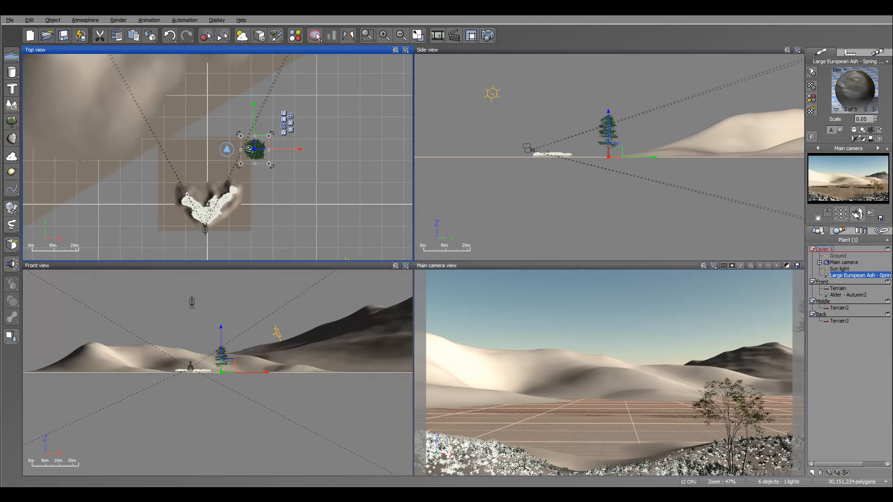
{"action": "left_click_drag", "start_coordinate": [263, 144], "coordinate": [177, 105]}
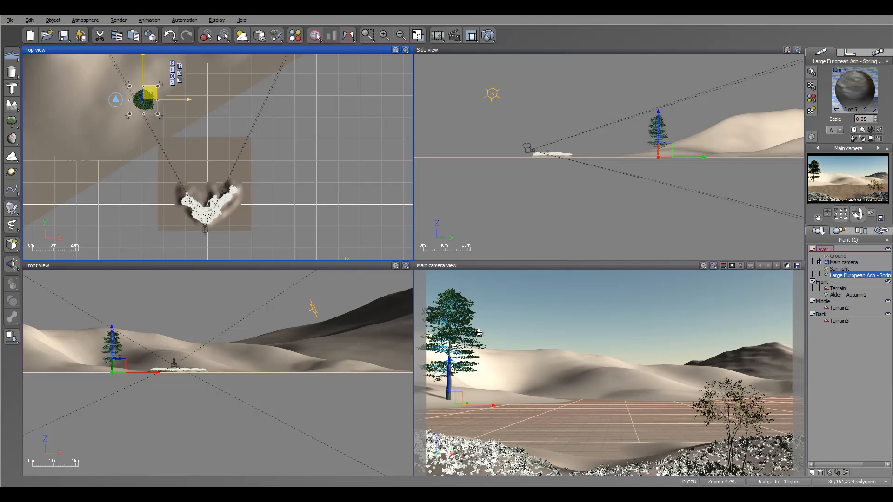
{"action": "right_click_drag", "start_coordinate": [241, 166], "coordinate": [385, 226]}
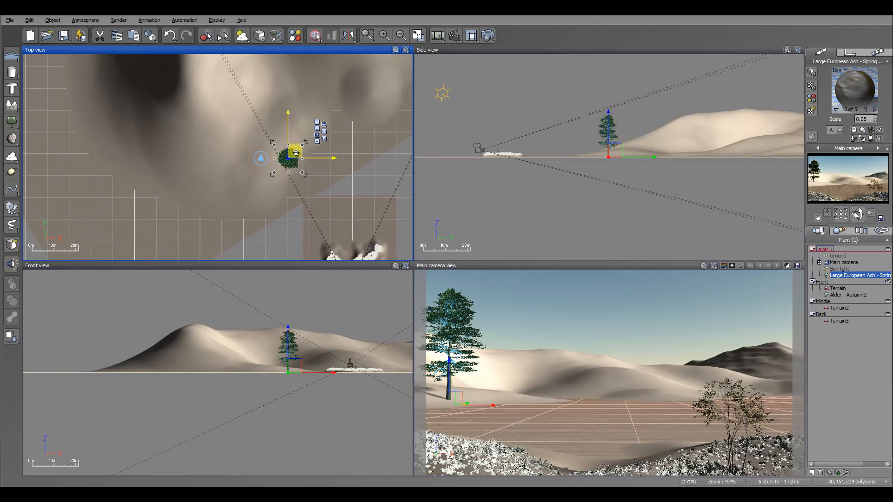
Step: Replace the Large European Ash with an Autumn White Birch, placed at the dunes on the left side of the main camera's view
{"action": "key", "text": "Delete"}
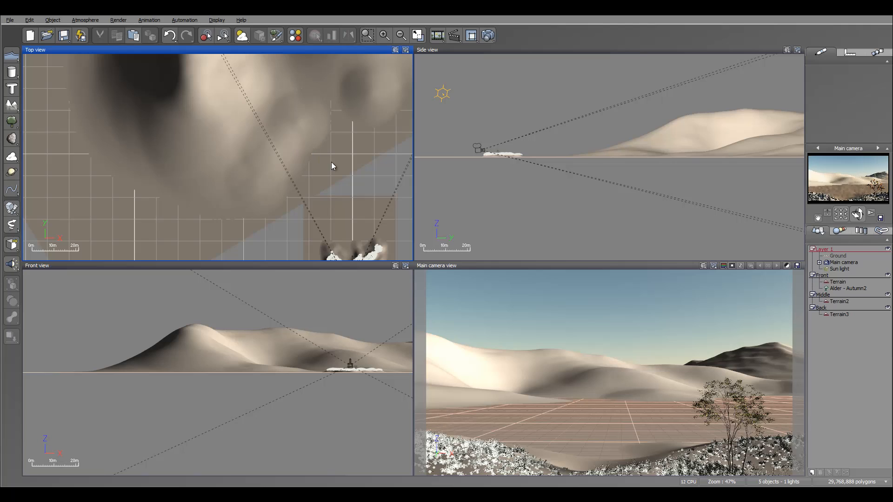
{"action": "right_click_drag", "start_coordinate": [331, 161], "coordinate": [303, 146]}
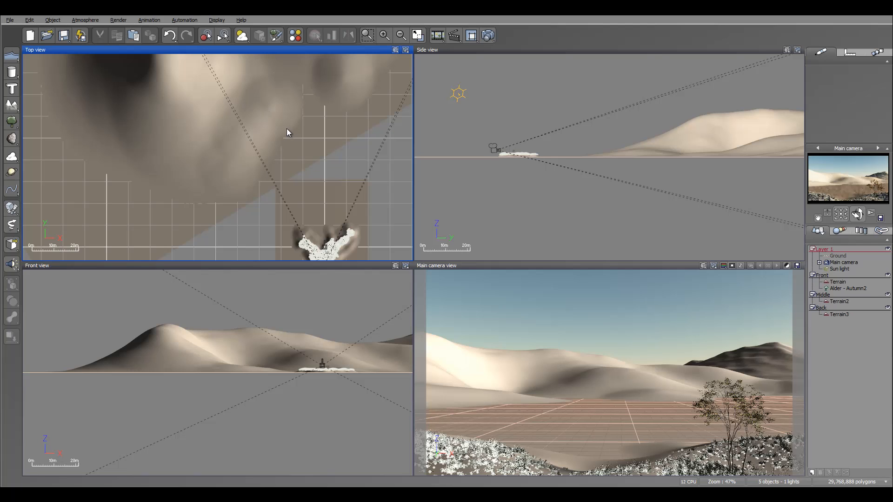
{"action": "left_click", "coordinate": [11, 121]}
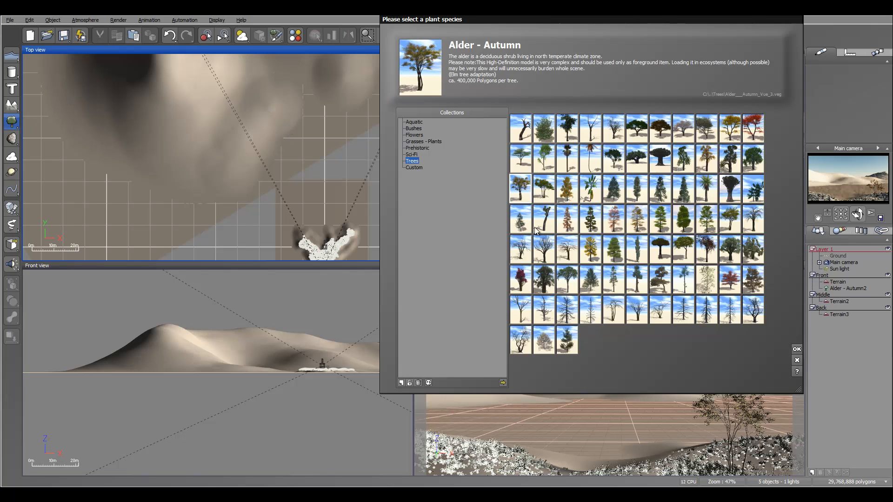
{"action": "left_click", "coordinate": [567, 189]}
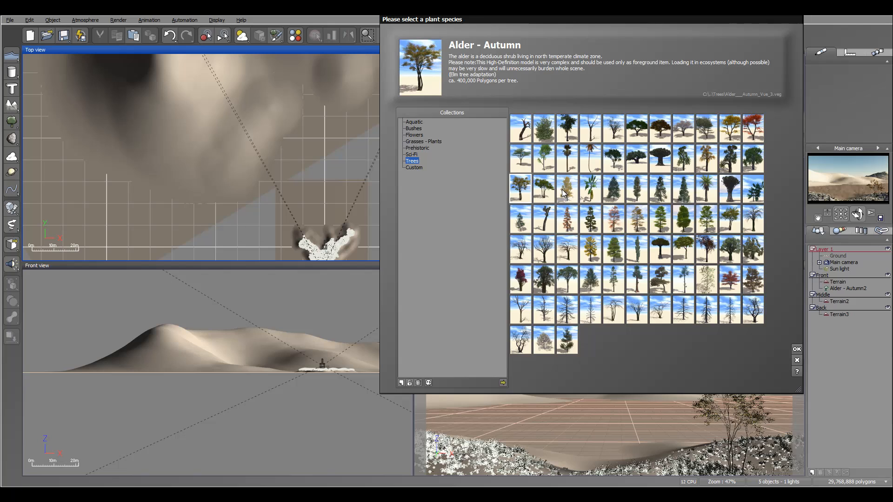
{"action": "left_click", "coordinate": [797, 349]}
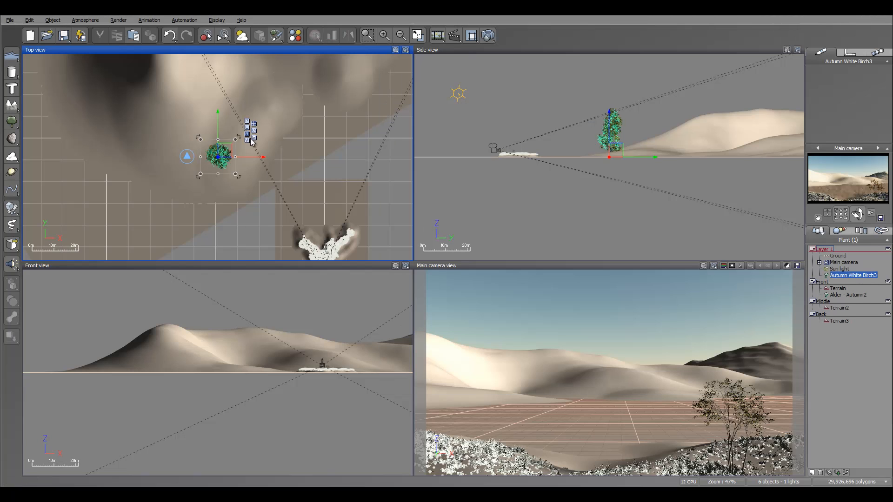
{"action": "left_click_drag", "start_coordinate": [255, 110], "coordinate": [252, 122]}
Step: Edit the birch with branch gnarl +20, diameter -35 and droop +10, and leaf length -25 and width -32
{"action": "right_click", "coordinate": [252, 121]}
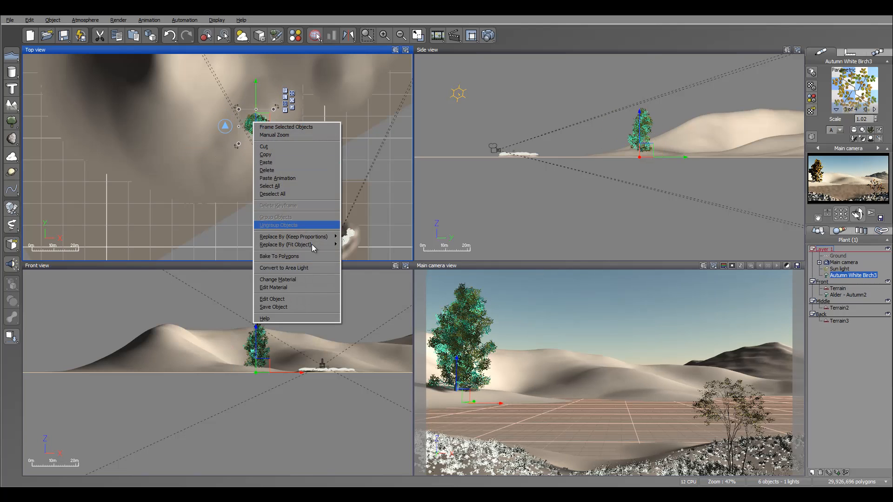
{"action": "left_click", "coordinate": [297, 298]}
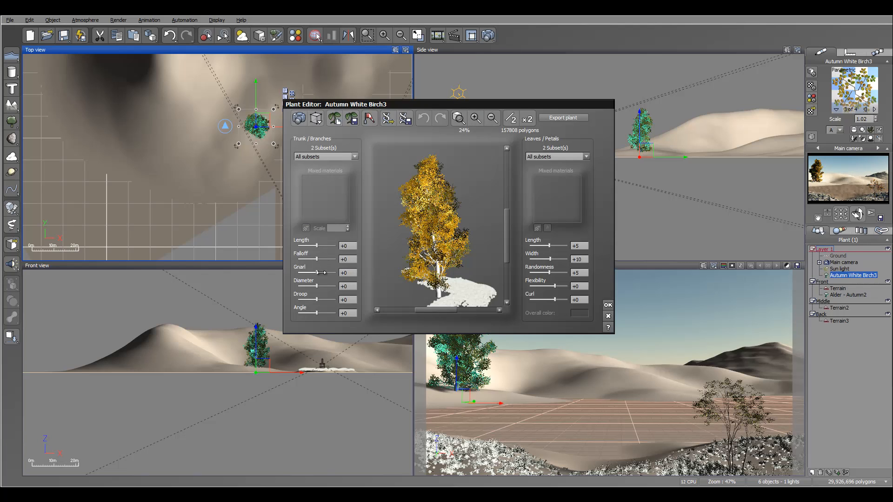
{"action": "left_click_drag", "start_coordinate": [317, 286], "coordinate": [310, 285]}
{"action": "left_click_drag", "start_coordinate": [553, 246], "coordinate": [545, 259]}
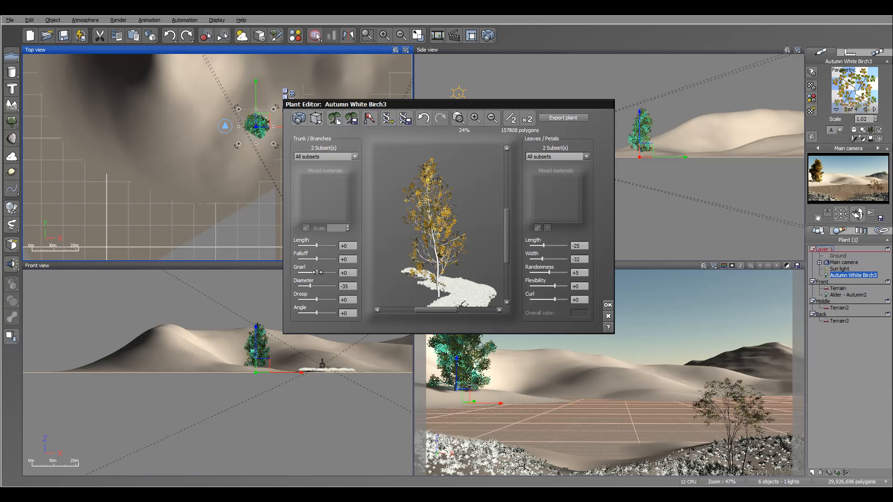
{"action": "left_click_drag", "start_coordinate": [317, 272], "coordinate": [321, 272]}
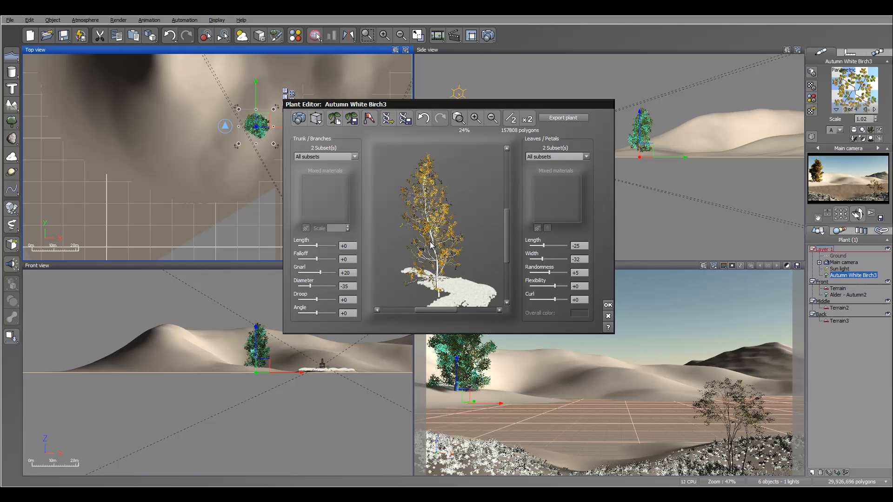
{"action": "left_click_drag", "start_coordinate": [436, 240], "coordinate": [435, 238]}
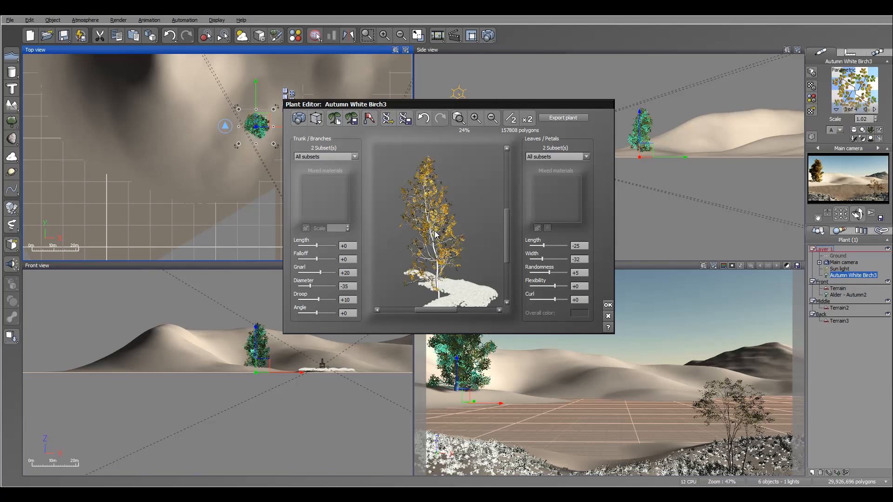
{"action": "left_click_drag", "start_coordinate": [435, 235], "coordinate": [428, 187]}
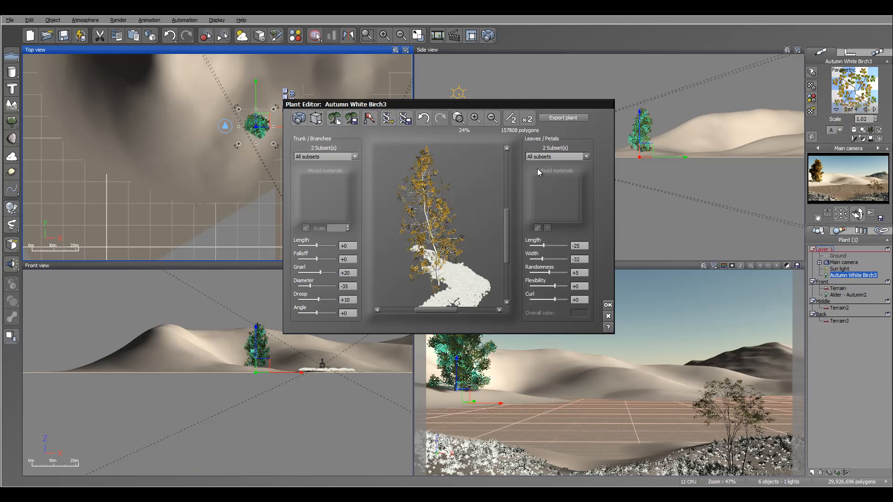
Step: Blend the birch's first Blossom subset leaf material with white, and accept the material
{"action": "left_click", "coordinate": [563, 157]}
{"action": "left_click", "coordinate": [559, 166]}
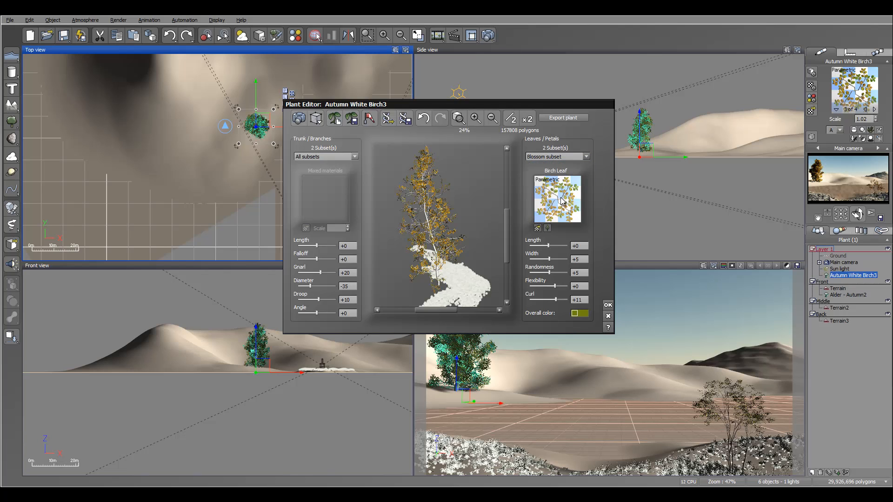
{"action": "double_click", "coordinate": [533, 212]}
{"action": "left_click", "coordinate": [304, 313]}
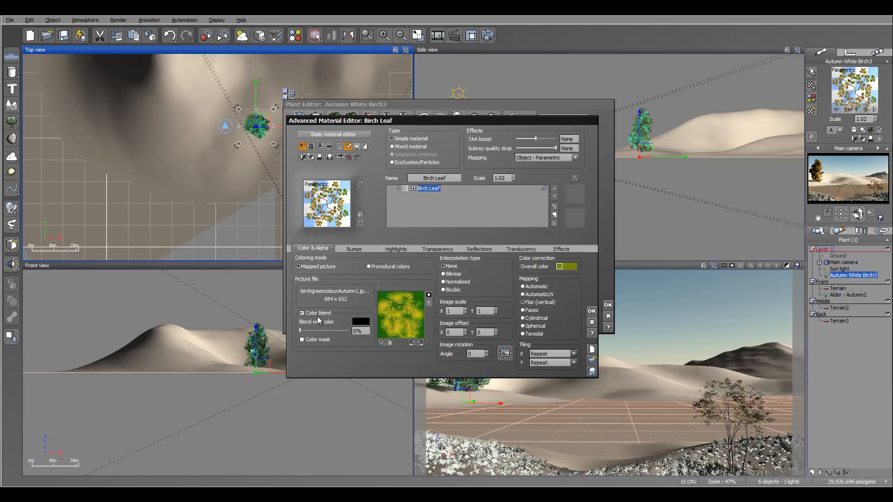
{"action": "left_click", "coordinate": [356, 322]}
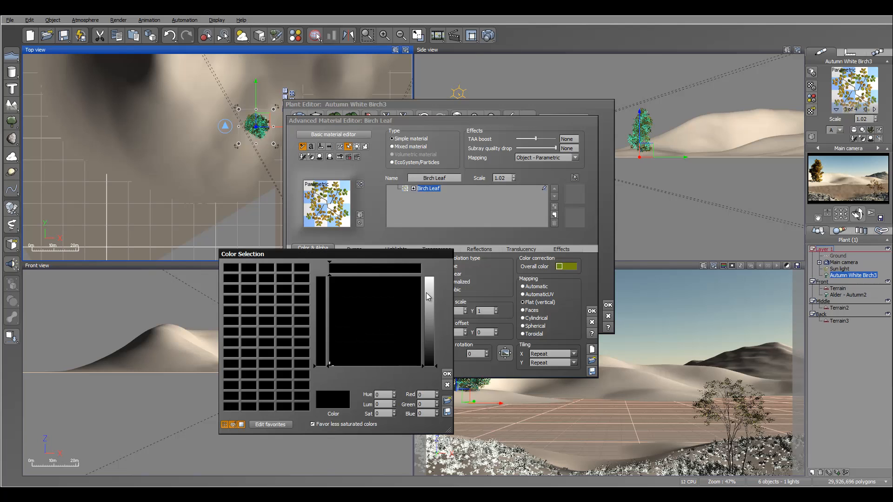
{"action": "left_click", "coordinate": [430, 278]}
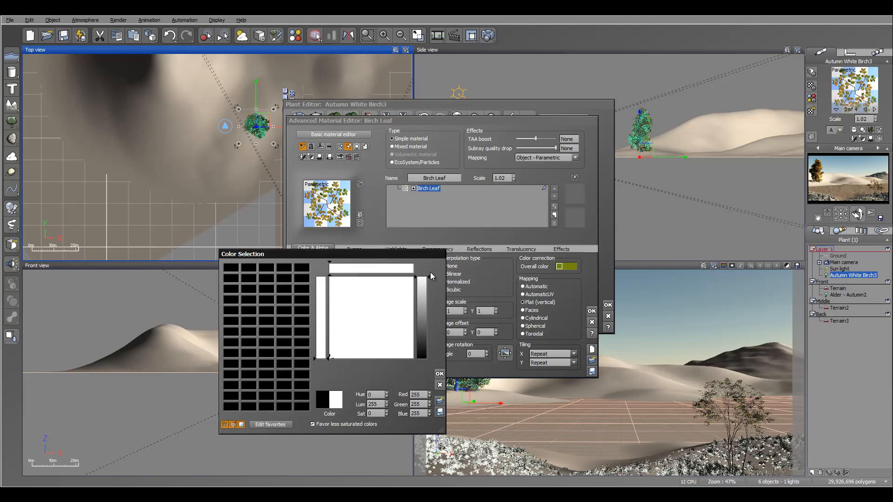
{"action": "left_click", "coordinate": [439, 374]}
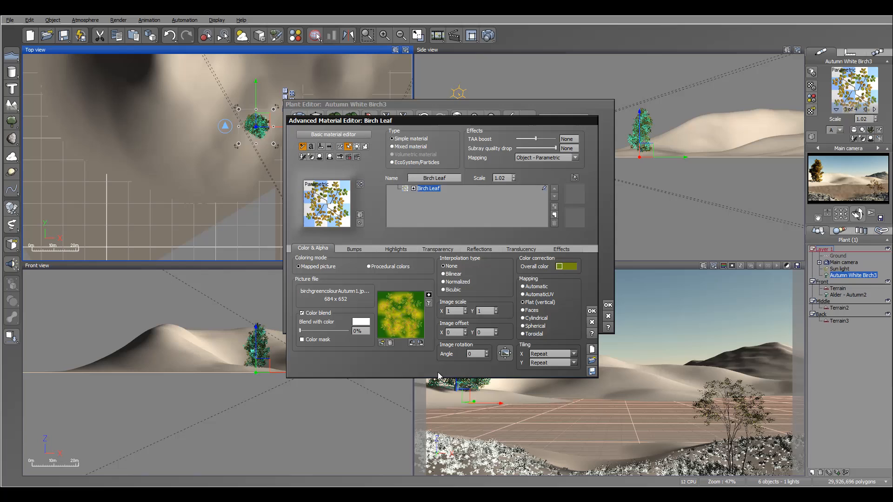
{"action": "left_click", "coordinate": [343, 332]}
{"action": "left_click", "coordinate": [592, 311]}
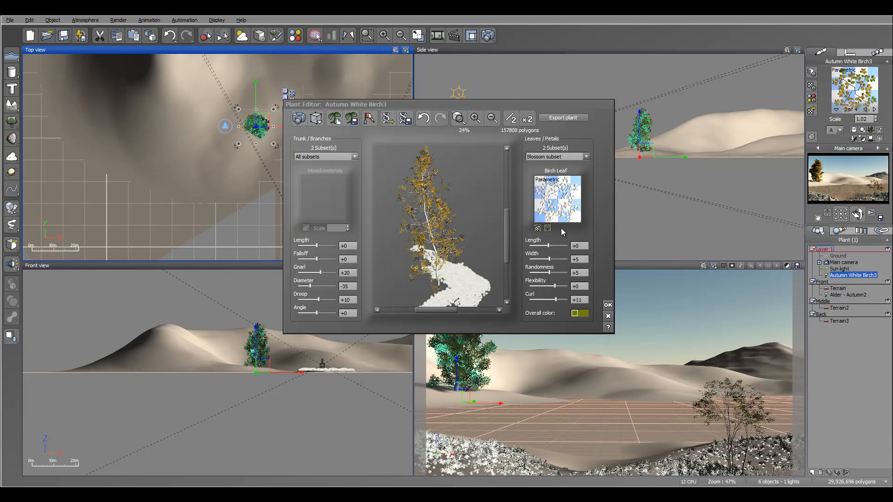
Step: Blend the birch's second Blossom subset leaf material with white at 58% with color mask enabled, and accept the material
{"action": "left_click", "coordinate": [585, 157]}
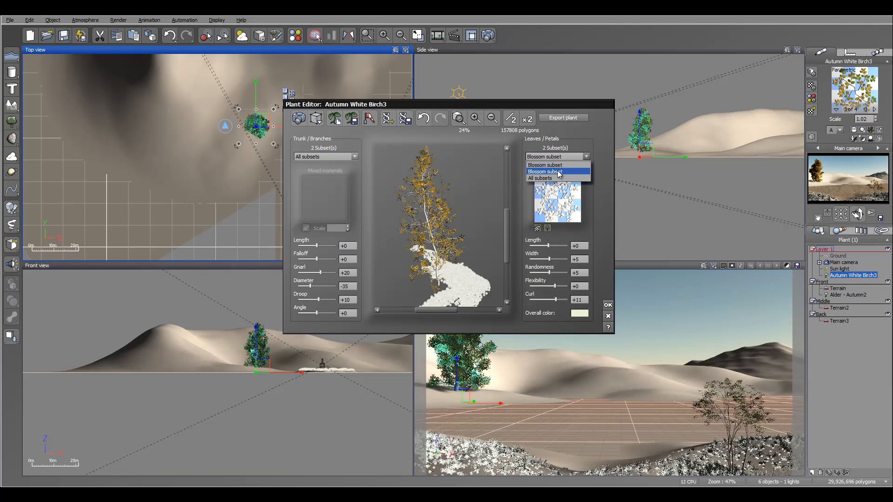
{"action": "left_click", "coordinate": [557, 172]}
{"action": "double_click", "coordinate": [562, 202]}
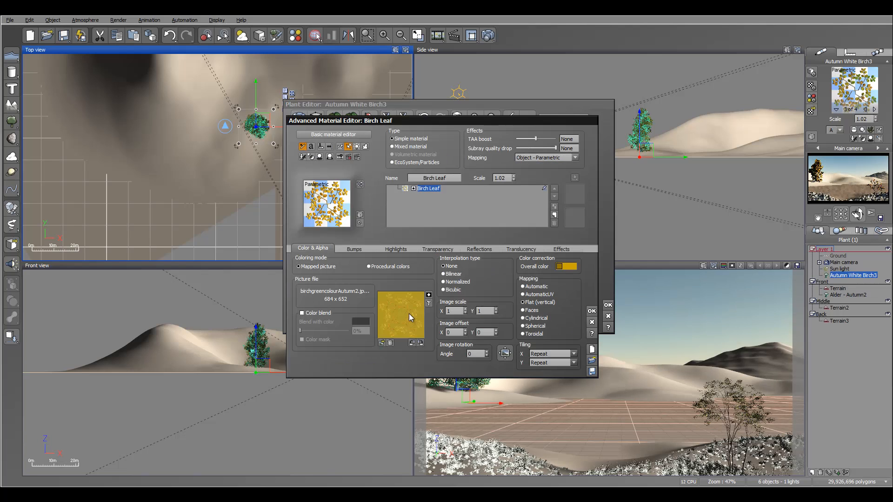
{"action": "left_click", "coordinate": [317, 313]}
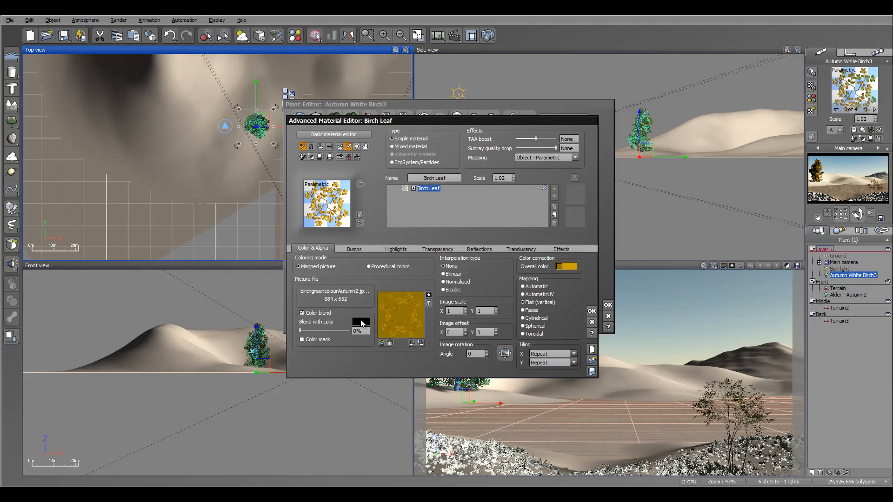
{"action": "left_click", "coordinate": [361, 323]}
{"action": "left_click", "coordinate": [429, 280]}
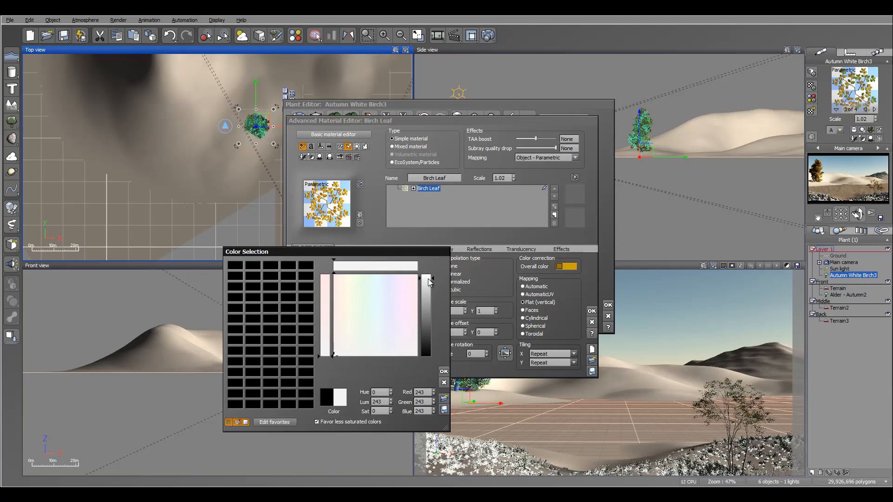
{"action": "left_click", "coordinate": [429, 277]}
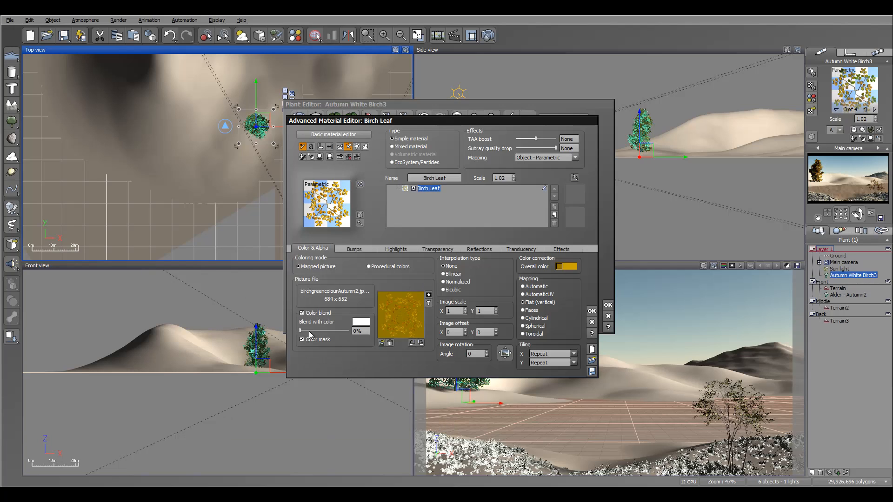
{"action": "left_click_drag", "start_coordinate": [300, 331], "coordinate": [331, 335]}
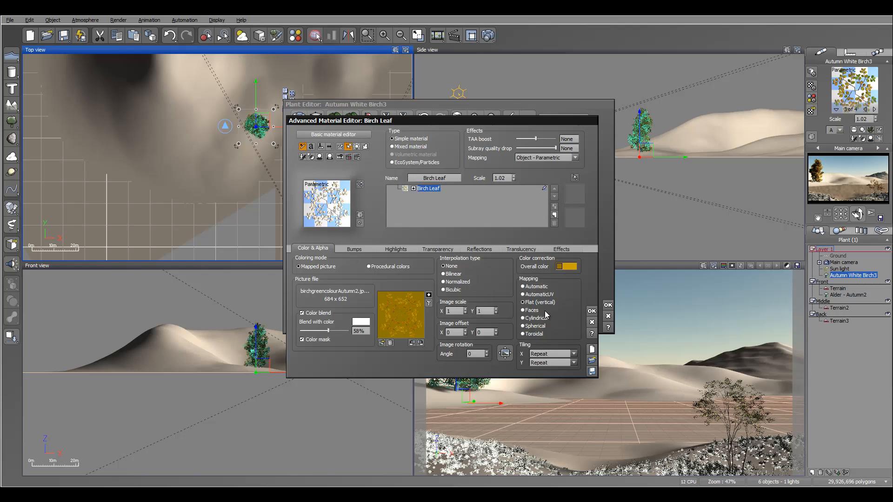
{"action": "left_click", "coordinate": [592, 311]}
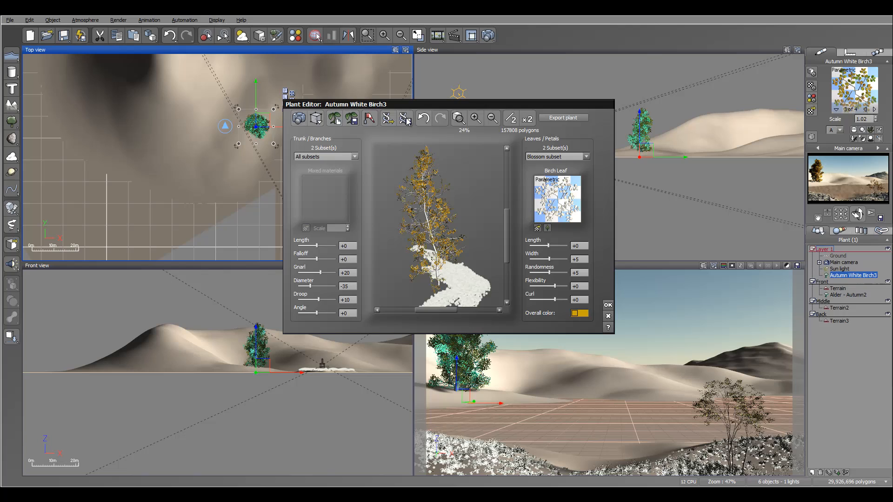
Step: Start saving the edited birch as a vegetation species in the Plants > Trees folder of Vue 11 xStream
{"action": "left_click", "coordinate": [405, 119]}
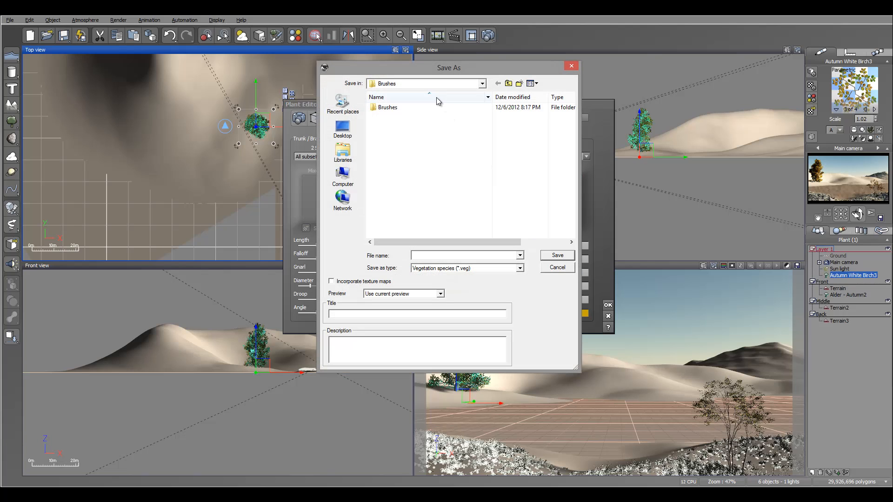
{"action": "left_click", "coordinate": [481, 84]}
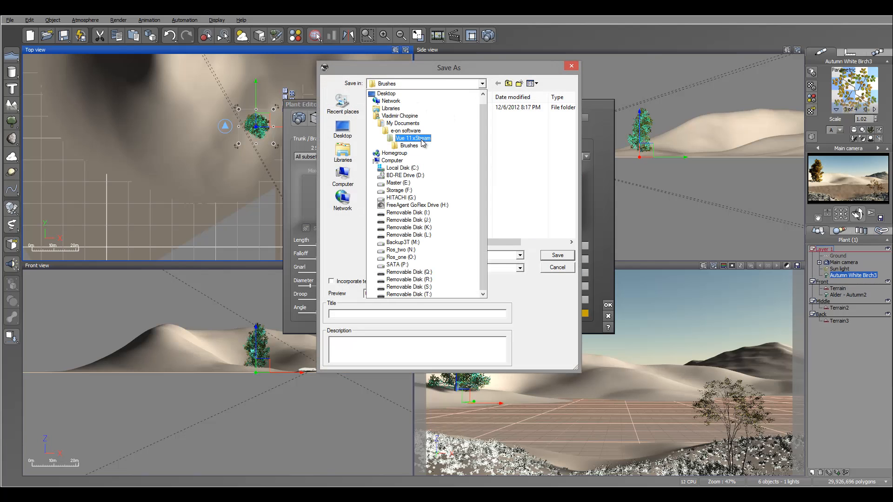
{"action": "left_click", "coordinate": [422, 143]}
{"action": "left_click_drag", "start_coordinate": [570, 129], "coordinate": [571, 158]}
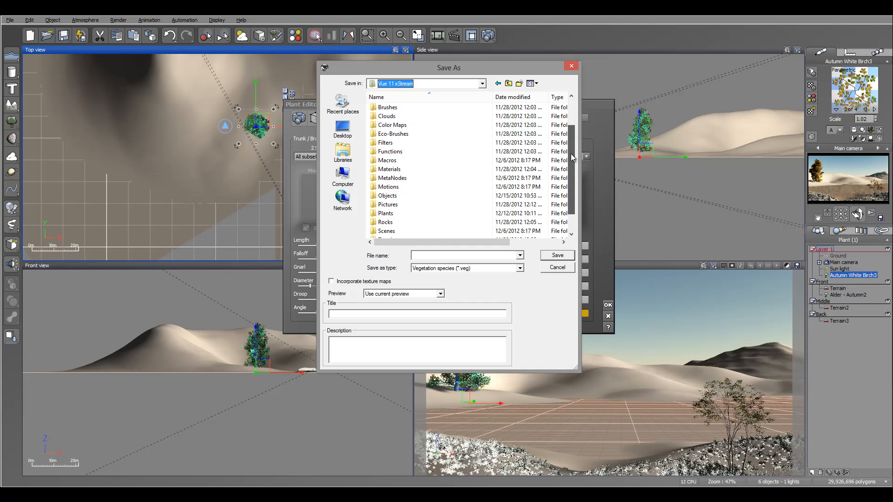
{"action": "double_click", "coordinate": [412, 212]}
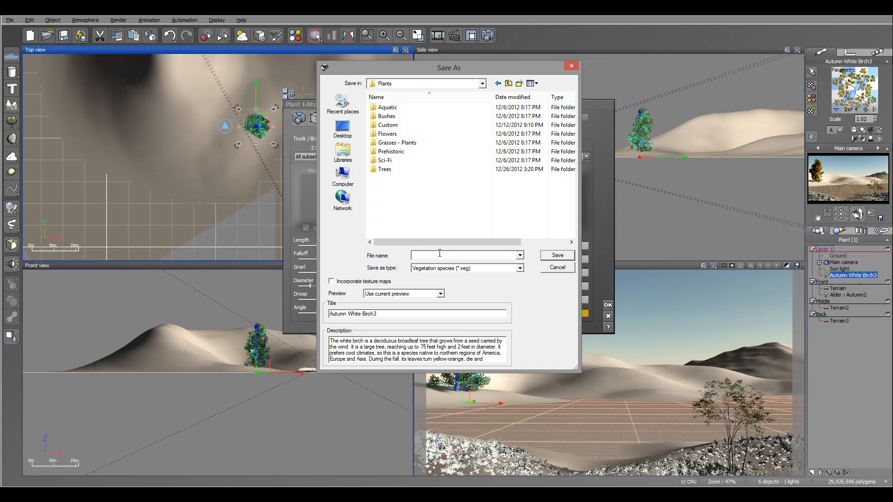
{"action": "double_click", "coordinate": [385, 169]}
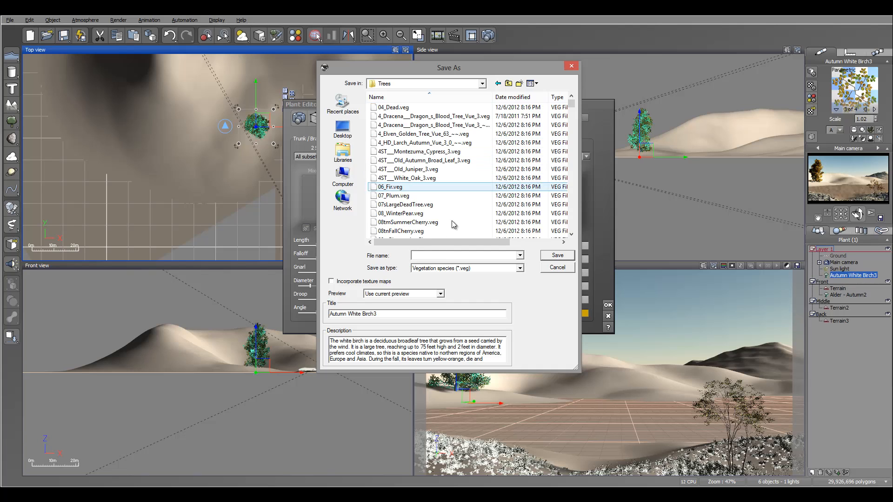
Step: Save the species with file name and title "Frosted White Brich", and accept the plant edits
{"action": "left_click", "coordinate": [450, 253]}
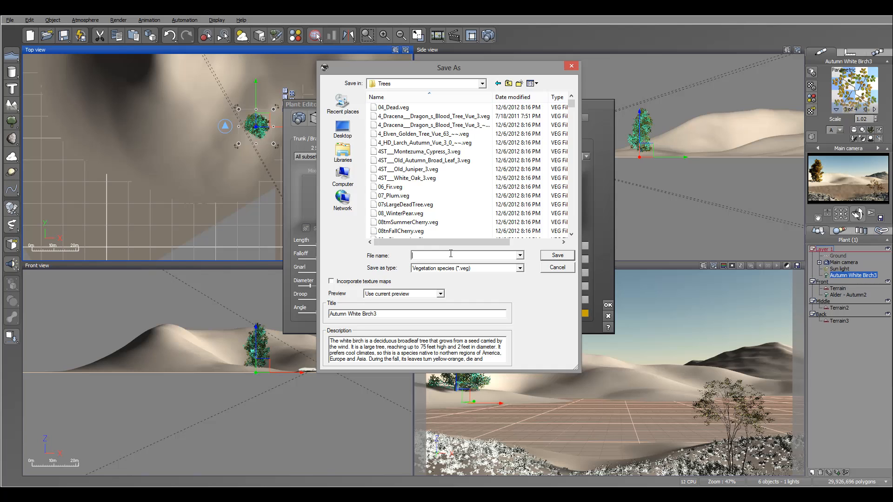
{"action": "type", "text": "W"}
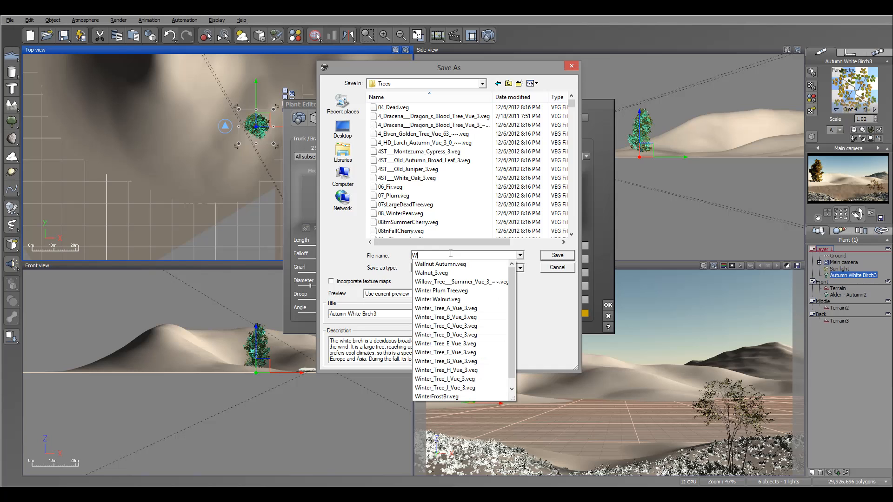
{"action": "key", "text": "BackSpace"}
{"action": "type", "text": "Frosted White Birch"}
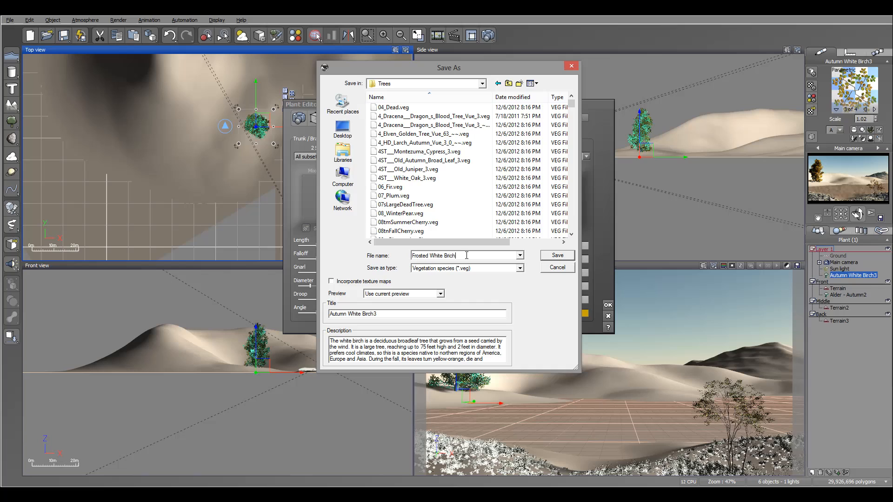
{"action": "left_click_drag", "start_coordinate": [466, 255], "coordinate": [345, 263]}
{"action": "left_click_drag", "start_coordinate": [407, 314], "coordinate": [289, 297]}
{"action": "type", "text": "Frosted White Brich"}
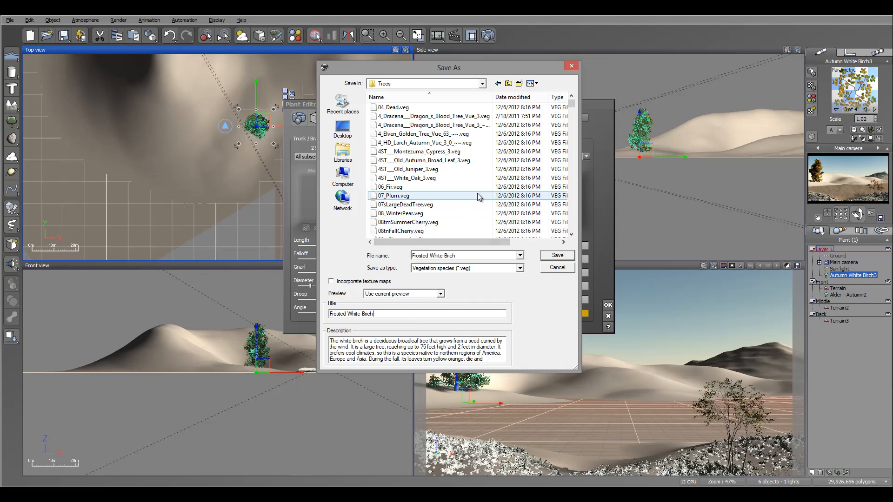
{"action": "left_click", "coordinate": [344, 281]}
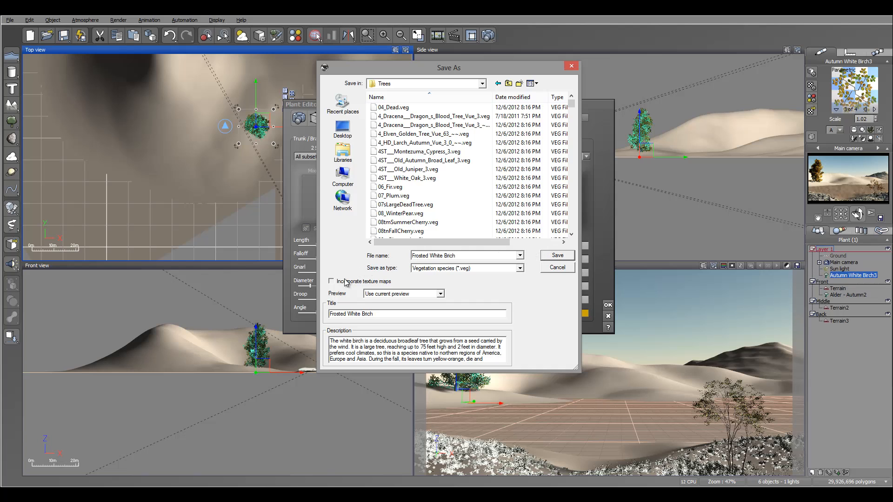
{"action": "left_click", "coordinate": [556, 255]}
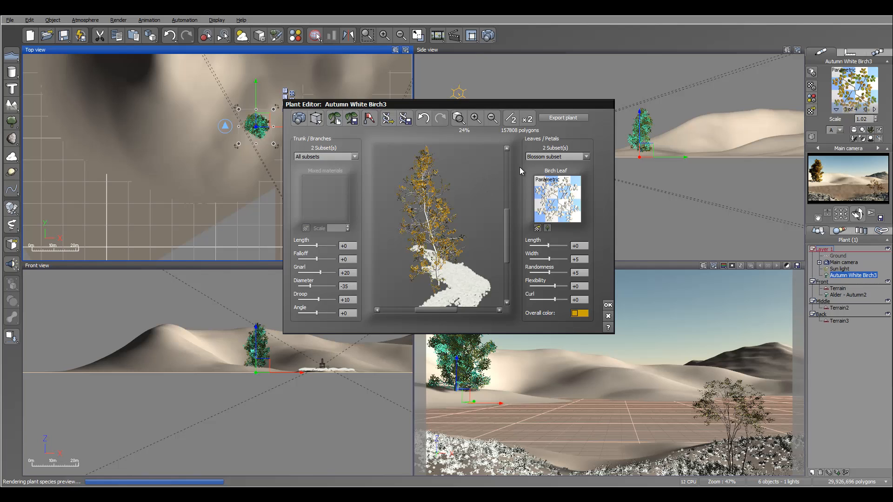
{"action": "left_click", "coordinate": [608, 306]}
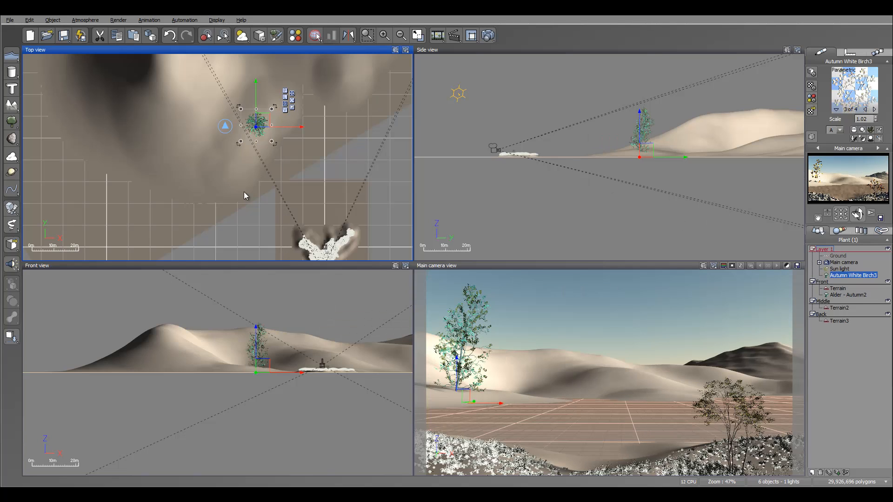
Step: Reposition the birch in the top view, slightly farther from the camera at the dunes on the left side of the main camera's view
{"action": "left_click_drag", "start_coordinate": [258, 119], "coordinate": [258, 134]}
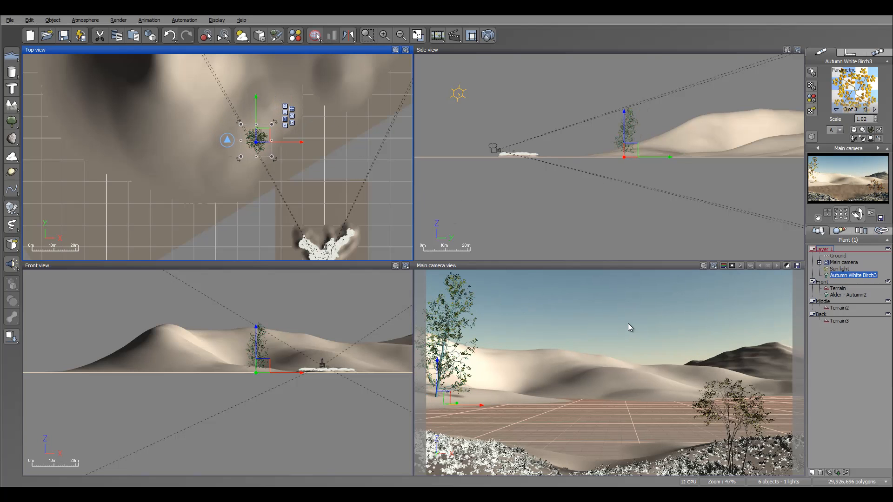
{"action": "right_click_drag", "start_coordinate": [328, 149], "coordinate": [367, 170]}
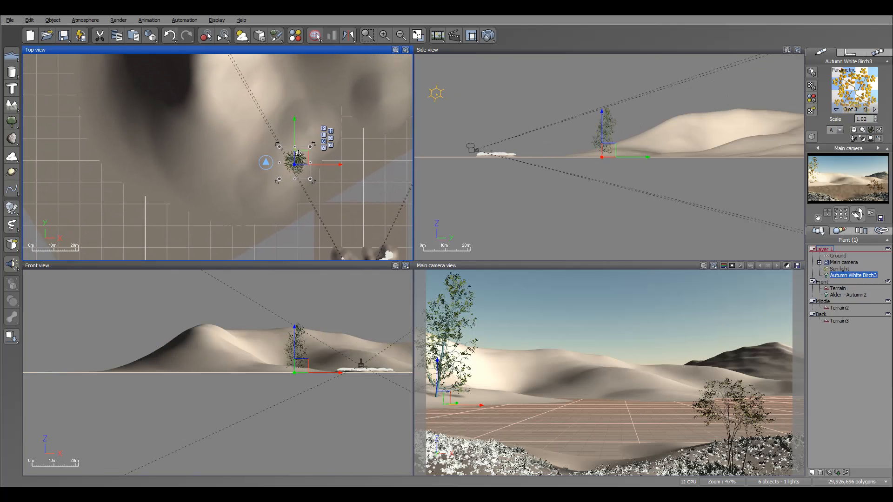
{"action": "left_click_drag", "start_coordinate": [297, 129], "coordinate": [286, 94]}
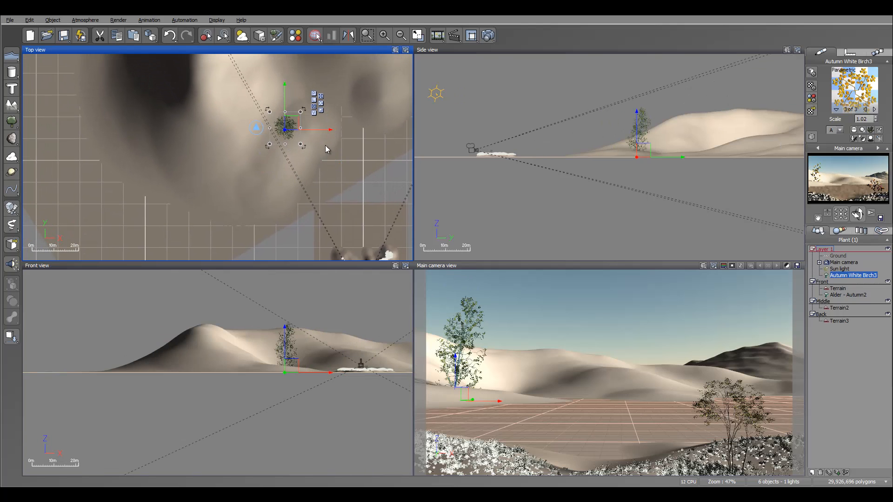
{"action": "right_click_drag", "start_coordinate": [396, 122], "coordinate": [346, 212]}
Step: Apply the Soft Dunes landscape material to Terrain2
{"action": "left_click", "coordinate": [841, 308]}
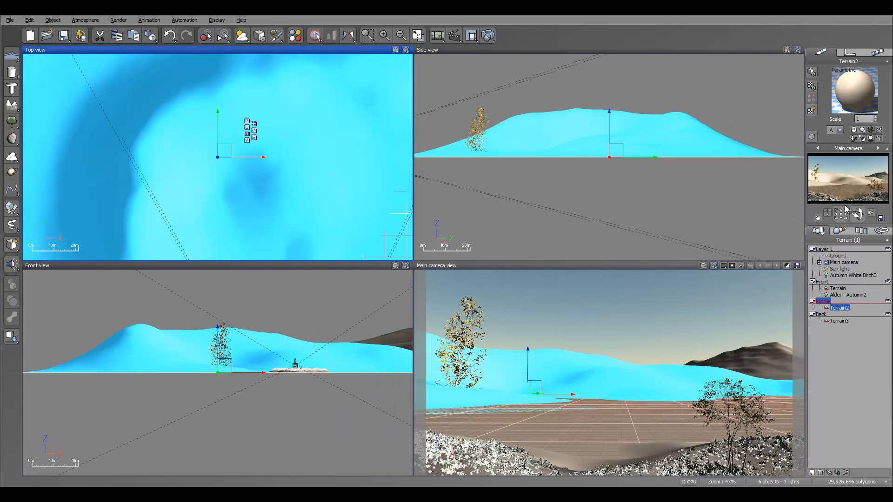
{"action": "double_click", "coordinate": [843, 97]}
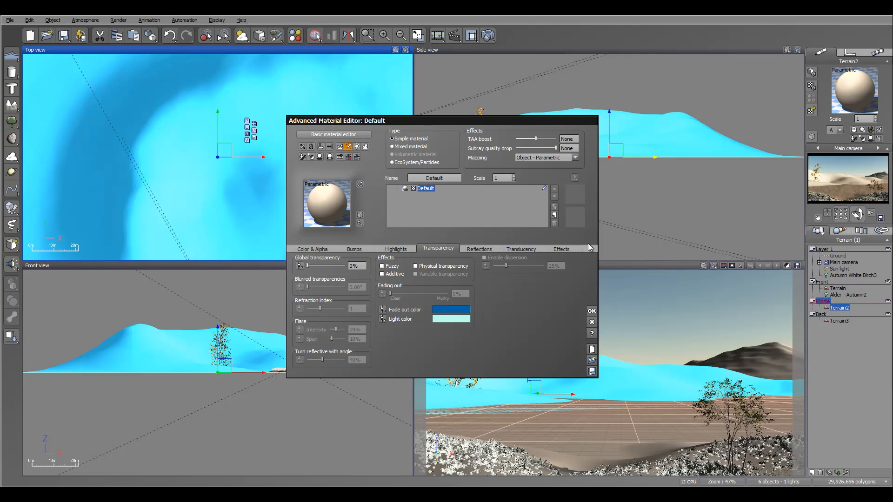
{"action": "double_click", "coordinate": [337, 195]}
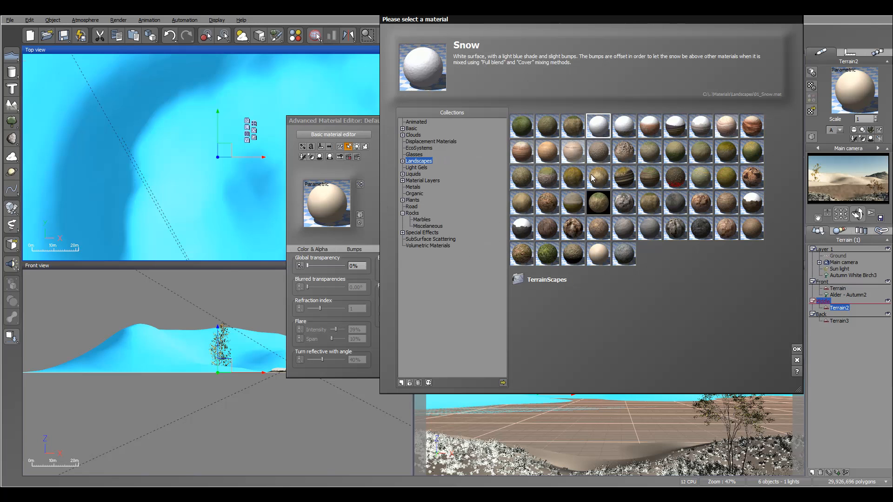
{"action": "left_click", "coordinate": [595, 248]}
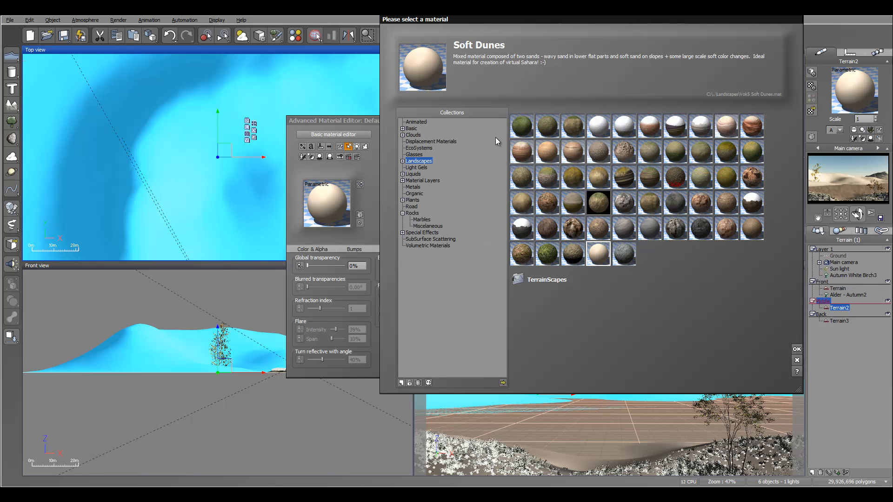
{"action": "left_click", "coordinate": [797, 349]}
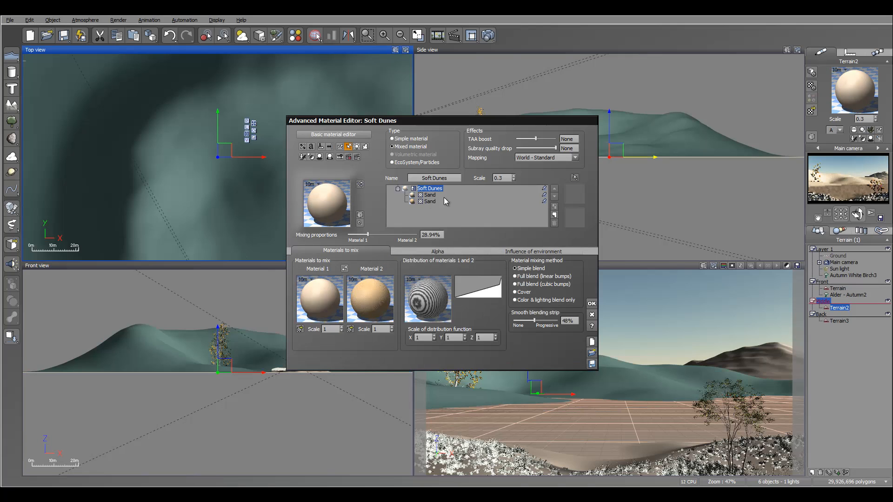
Step: Add a Snow layer on top of Terrain2's Soft Dunes material, with scale 0.4 and alpha boost 0%
{"action": "left_click", "coordinate": [555, 215]}
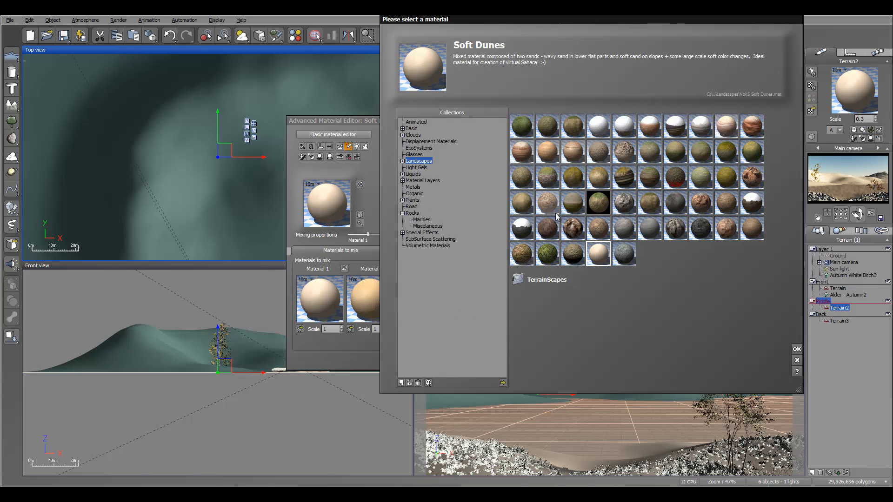
{"action": "left_click", "coordinate": [595, 131]}
{"action": "left_click", "coordinate": [797, 350]}
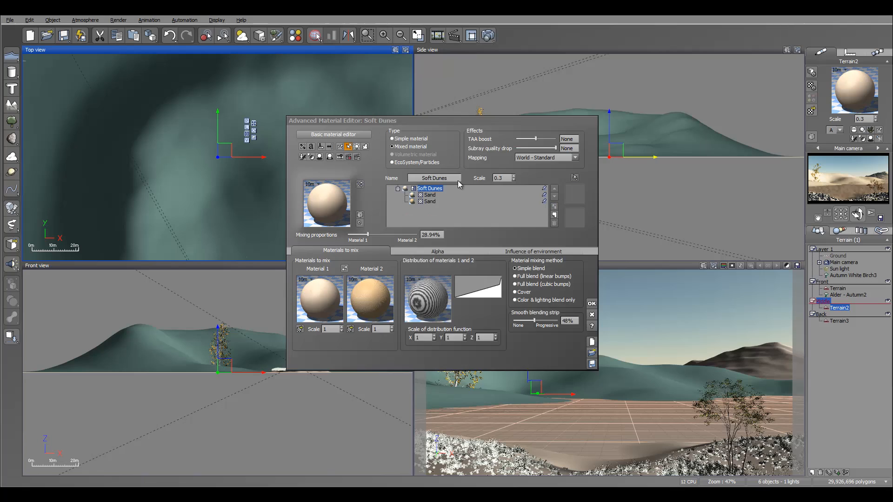
{"action": "left_click", "coordinate": [501, 178]}
{"action": "type", "text": "0.4"}
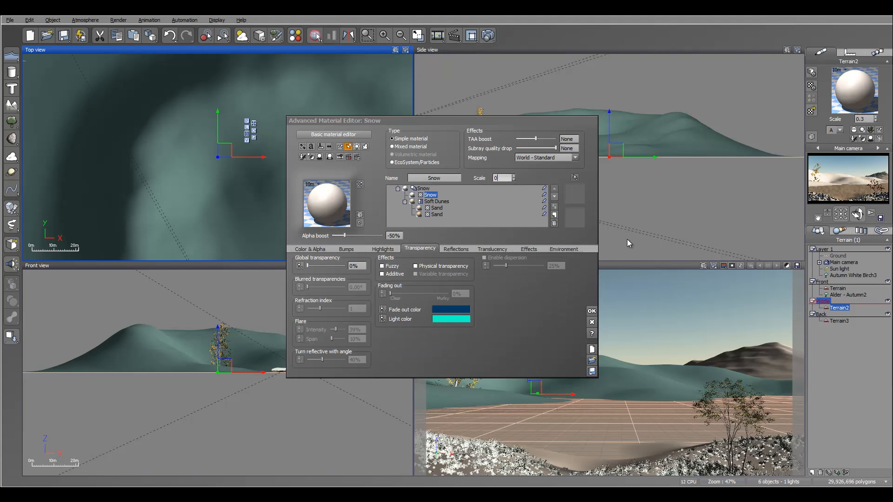
{"action": "key", "text": "Return"}
{"action": "left_click", "coordinate": [395, 235]}
{"action": "type", "text": "0"}
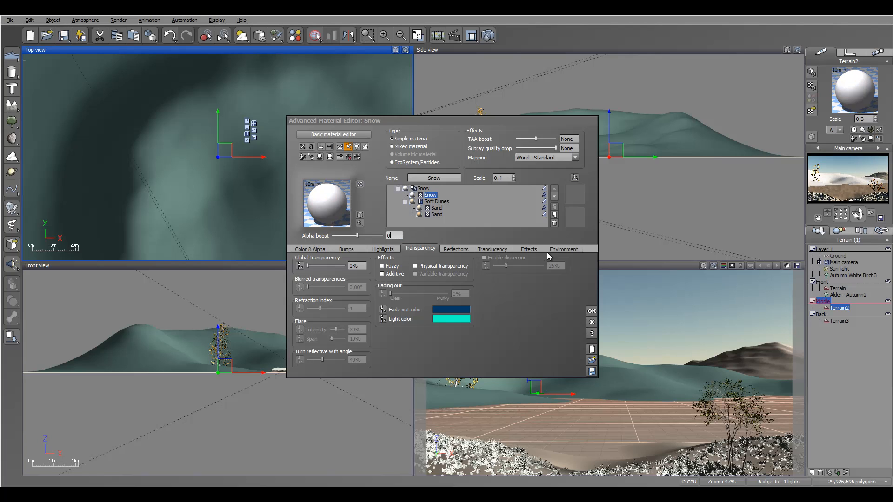
Step: Set the Snow layer's altitude range to -0.84 to 1 with 24% bottom fuzziness, and accept the material
{"action": "left_click", "coordinate": [552, 251]}
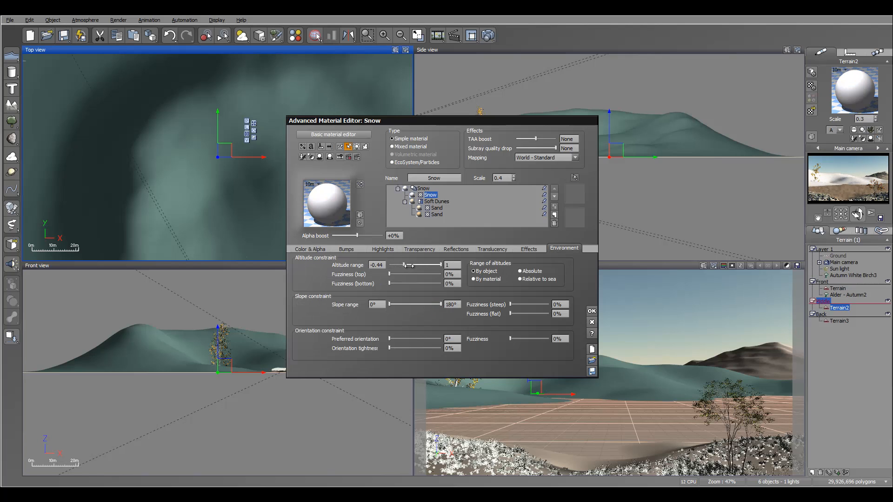
{"action": "left_click_drag", "start_coordinate": [409, 265], "coordinate": [397, 267]}
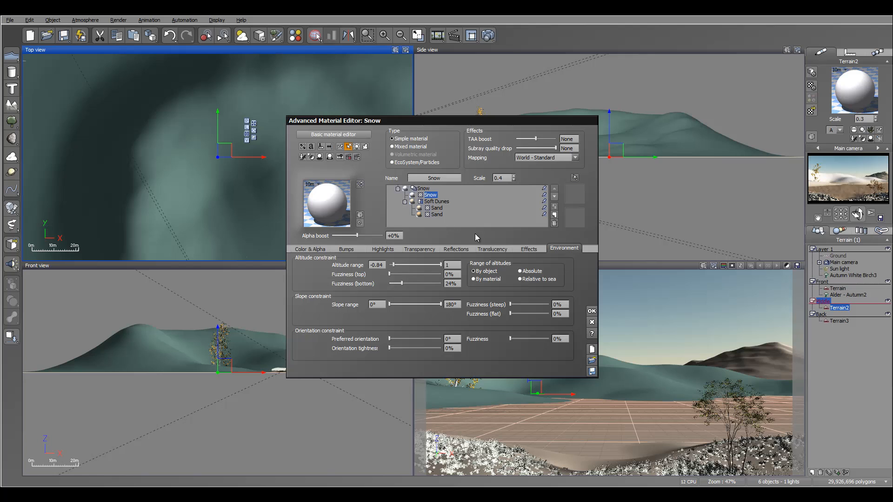
{"action": "left_click", "coordinate": [591, 312]}
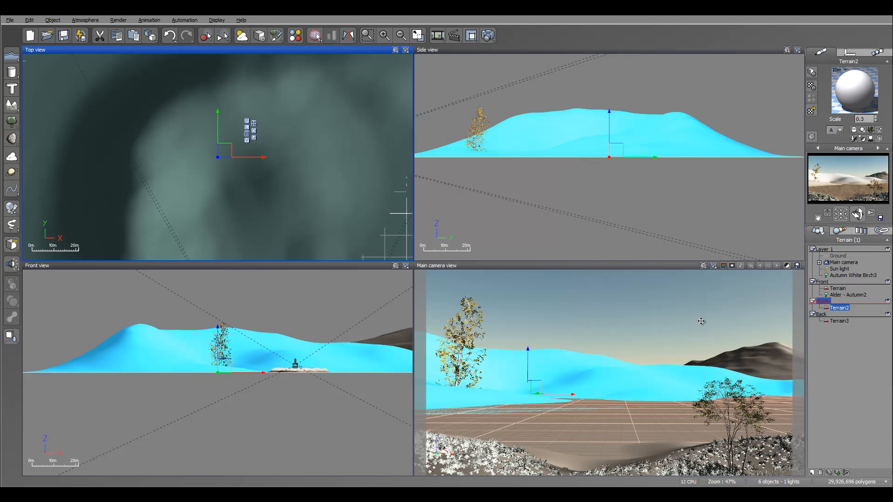
Step: Apply the Snow landscape material to Terrain3 and accept it unchanged in the material editor
{"action": "left_click", "coordinate": [842, 321]}
{"action": "left_click", "coordinate": [811, 112]}
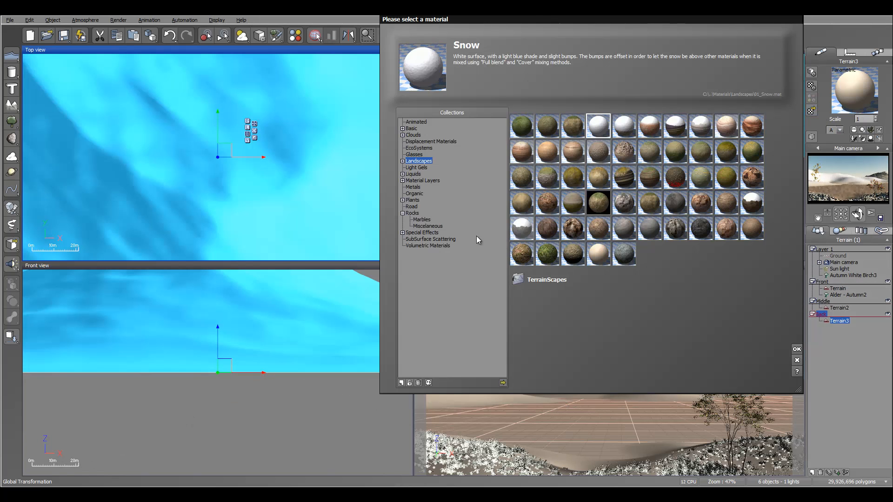
{"action": "left_click", "coordinate": [796, 349]}
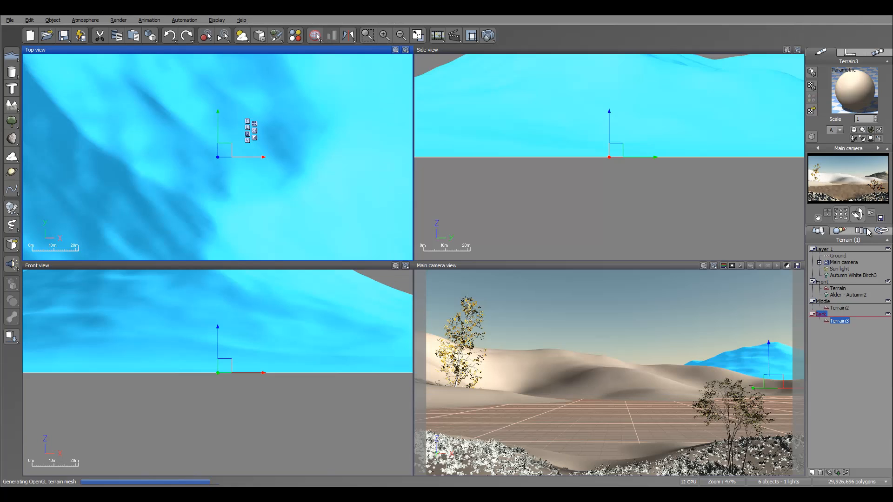
{"action": "double_click", "coordinate": [856, 95]}
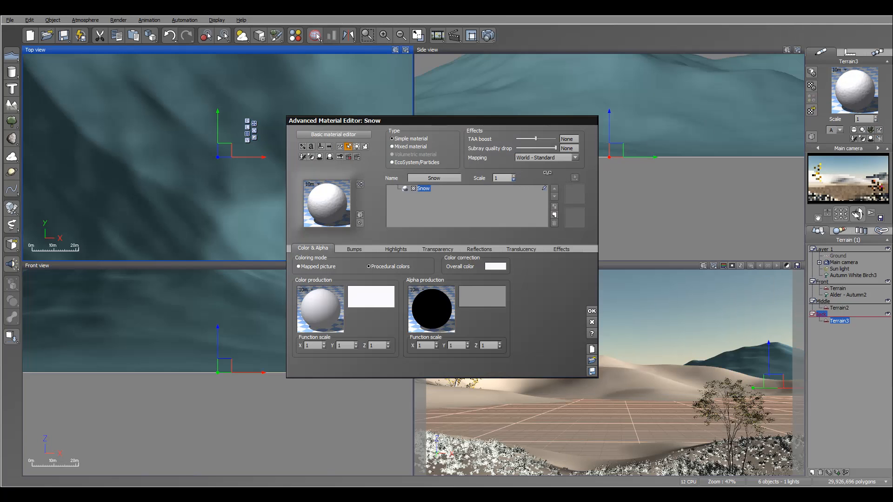
{"action": "left_click", "coordinate": [592, 311]}
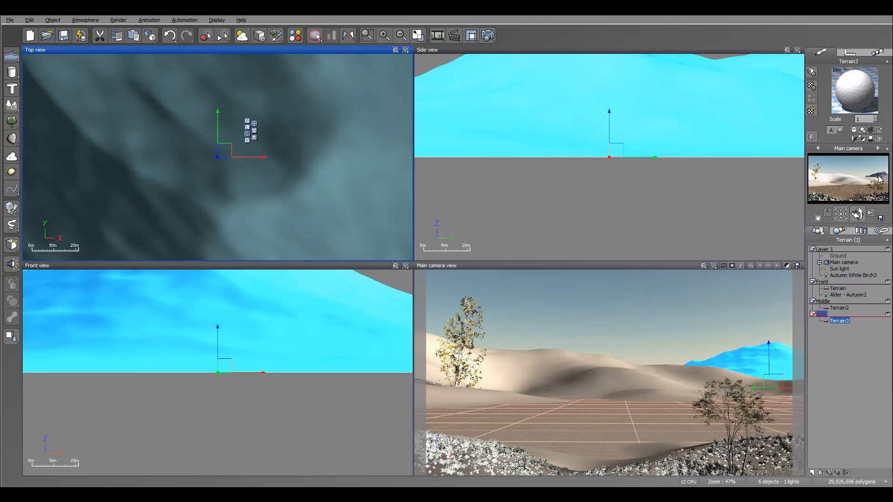
Step: Render a preview of the main camera view to check the snowy terrains, and close the render display
{"action": "left_click", "coordinate": [487, 36]}
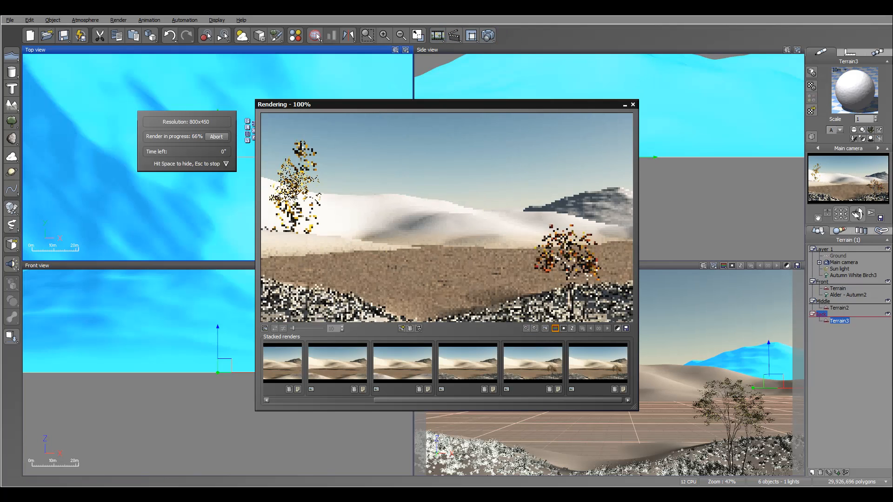
{"action": "left_click", "coordinate": [796, 239]}
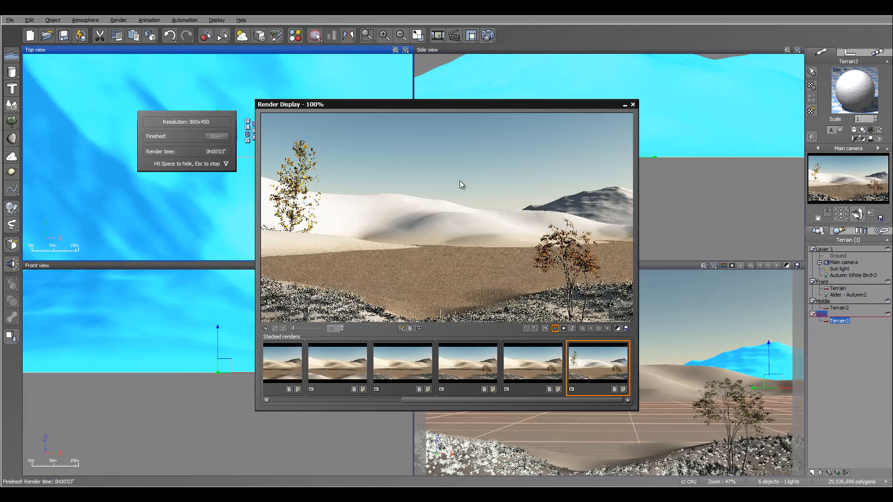
{"action": "left_click", "coordinate": [633, 105]}
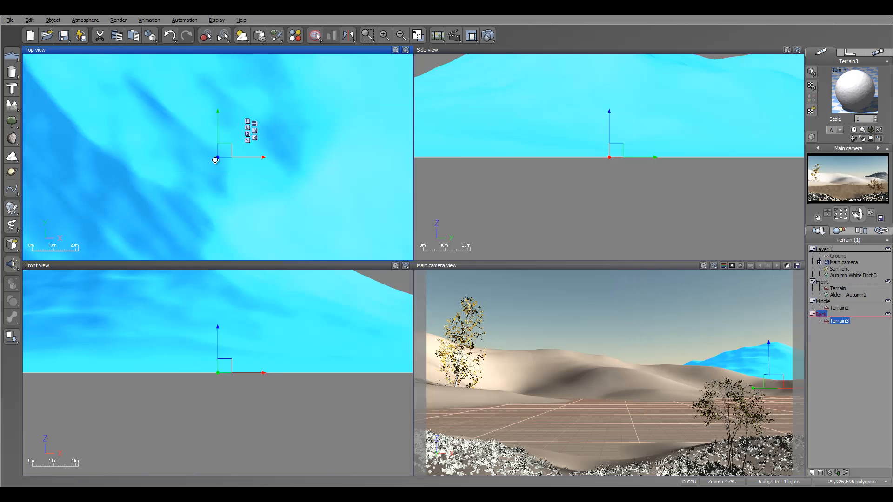
Step: Add an EcoSystem layer on top of the Snow layer in Terrain2's material
{"action": "left_click", "coordinate": [842, 308]}
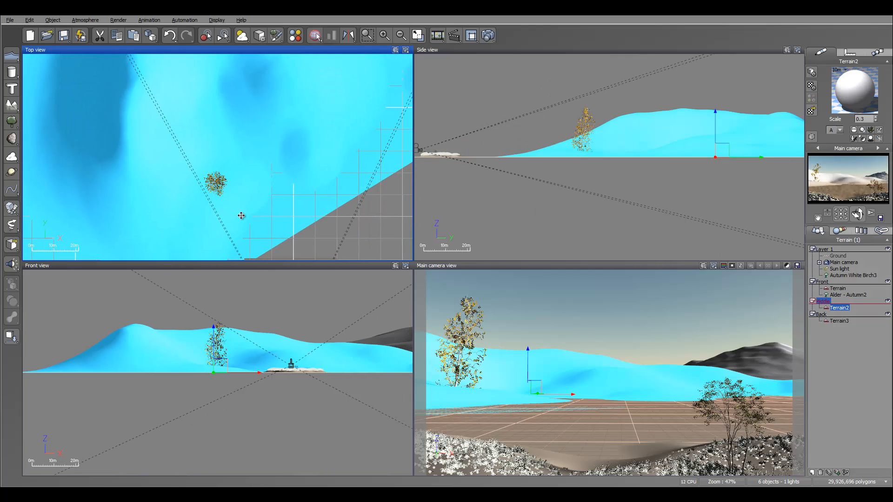
{"action": "right_click_drag", "start_coordinate": [240, 215], "coordinate": [265, 176]}
{"action": "right_click", "coordinate": [854, 88]}
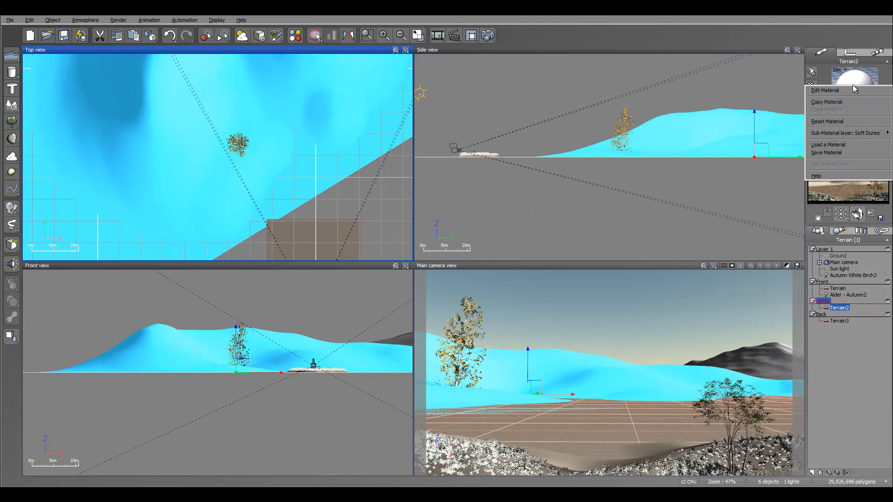
{"action": "left_click", "coordinate": [854, 90]}
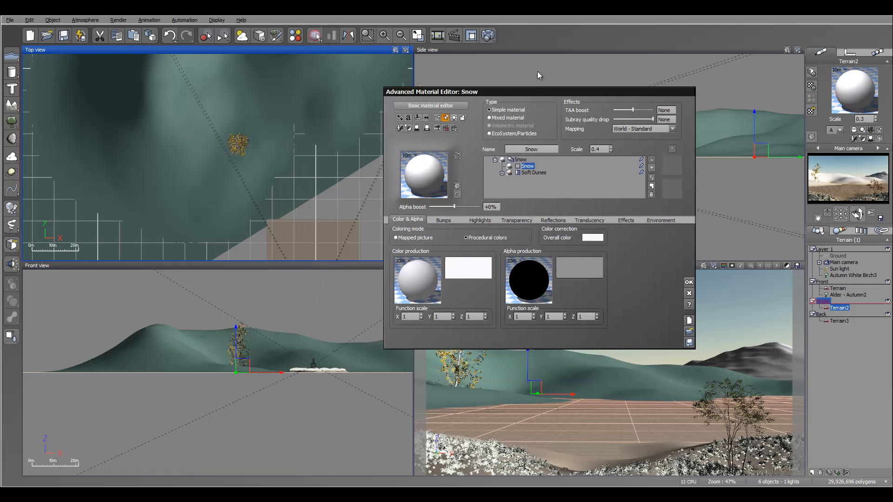
{"action": "left_click_drag", "start_coordinate": [524, 91], "coordinate": [552, 52]}
{"action": "right_click_drag", "start_coordinate": [329, 157], "coordinate": [320, 180]}
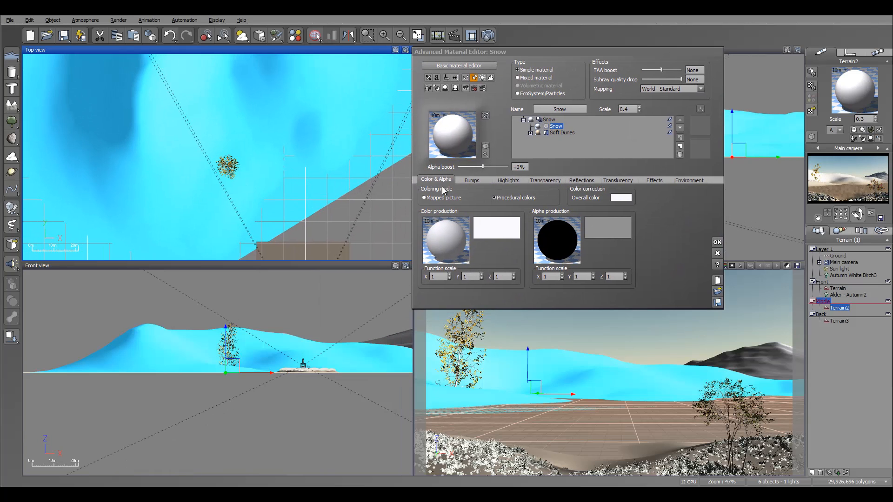
{"action": "left_click", "coordinate": [541, 94]}
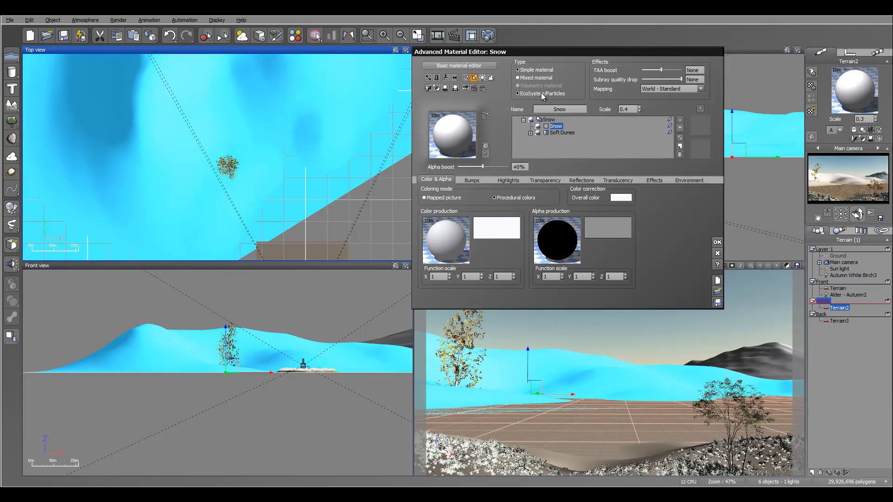
{"action": "left_click", "coordinate": [432, 181]}
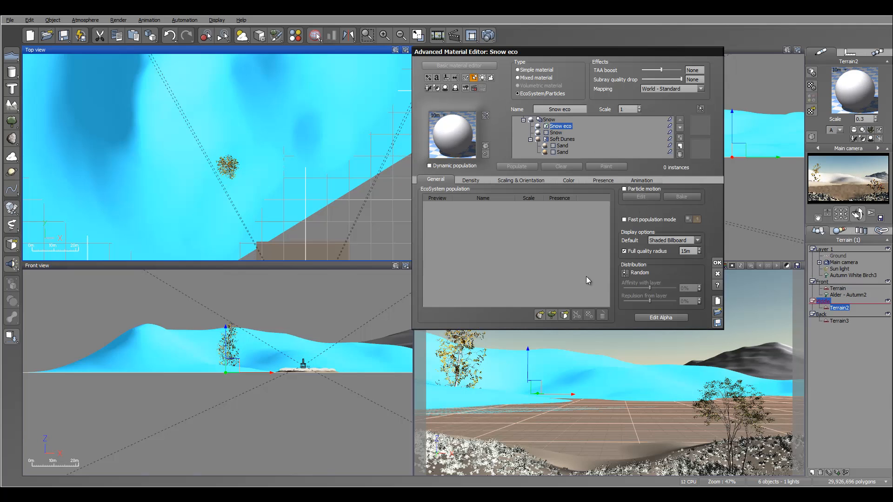
Step: Compare the smooth rock templates and add Paria Stone to the Snow eco layer's population
{"action": "left_click", "coordinate": [563, 316]}
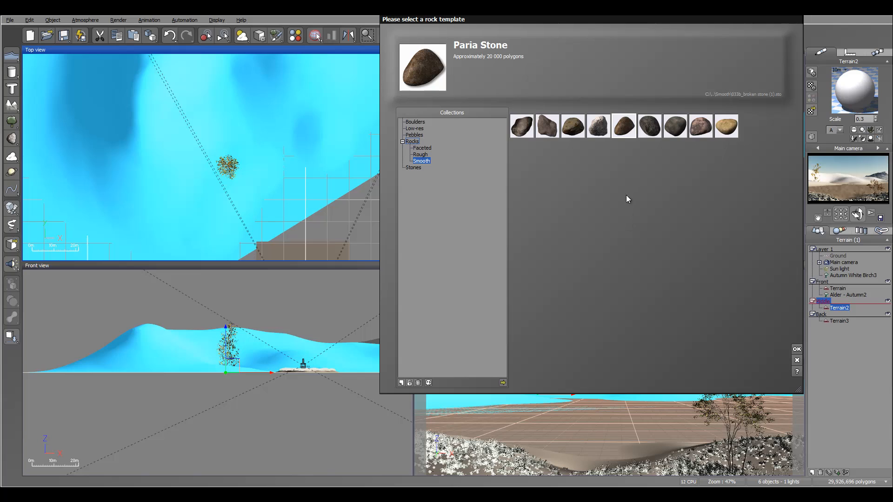
{"action": "left_click", "coordinate": [728, 128]}
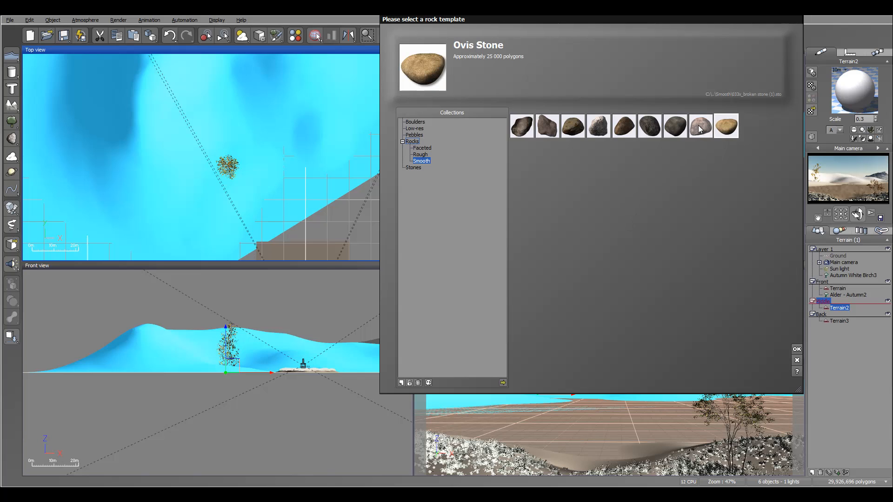
{"action": "left_click", "coordinate": [701, 129]}
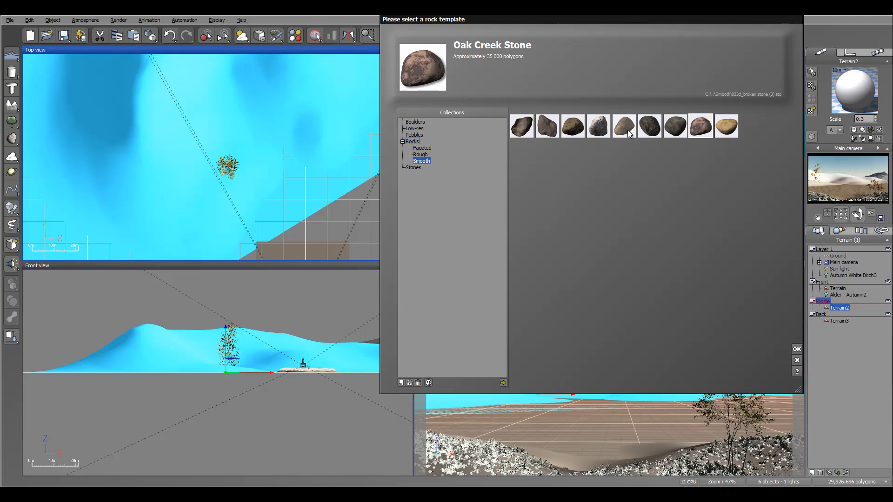
{"action": "left_click", "coordinate": [629, 133]}
{"action": "left_click", "coordinate": [697, 132]}
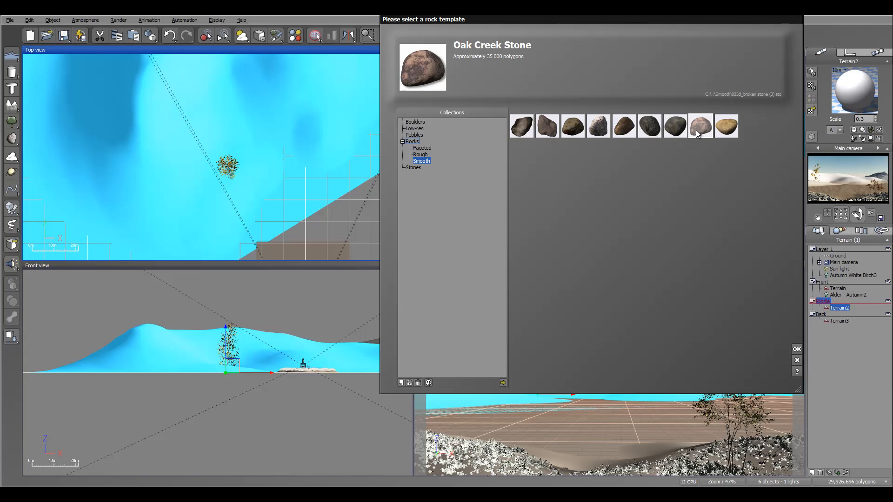
{"action": "left_click", "coordinate": [624, 133]}
{"action": "left_click", "coordinate": [599, 128]}
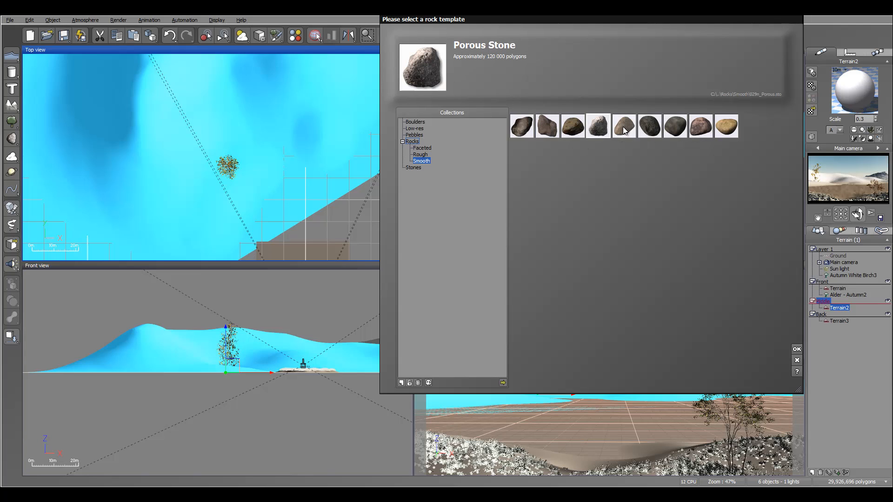
{"action": "left_click", "coordinate": [624, 130]}
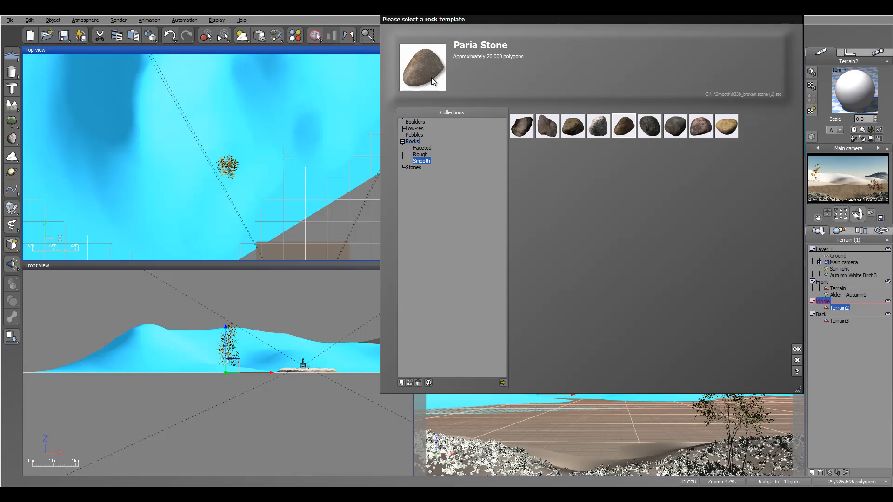
{"action": "left_click", "coordinate": [796, 349]}
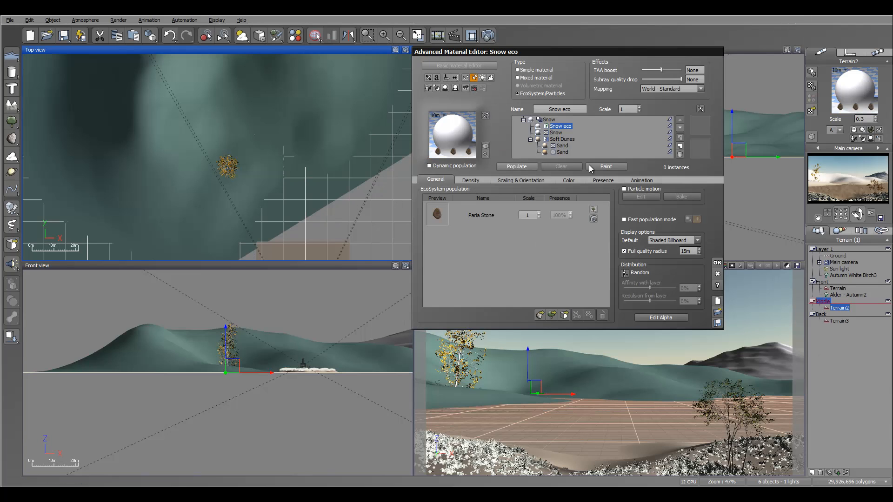
Step: Allow stacking of the Snow eco instances with a maximum of 10, and review the scaling and orientation settings
{"action": "left_click", "coordinate": [471, 182]}
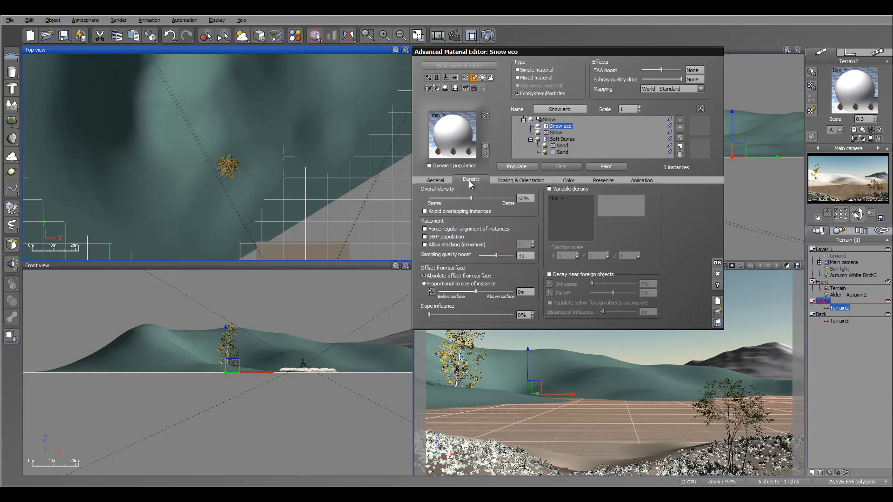
{"action": "left_click", "coordinate": [424, 244]}
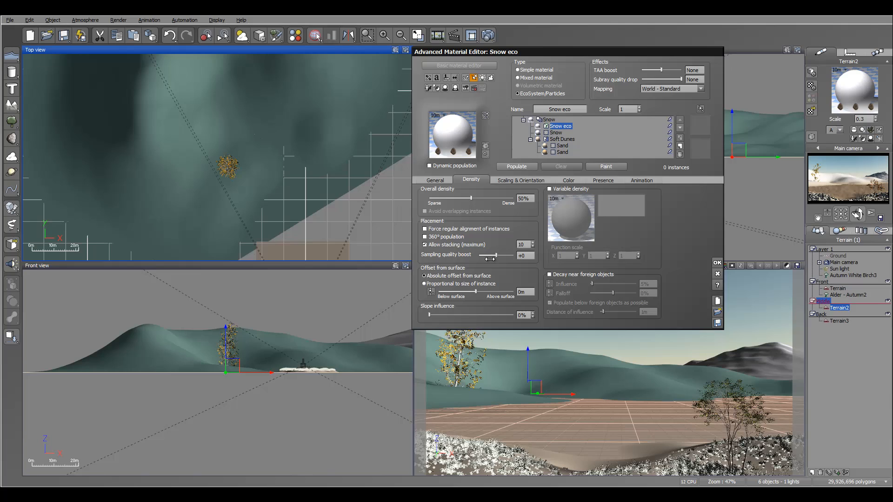
{"action": "left_click", "coordinate": [512, 181]}
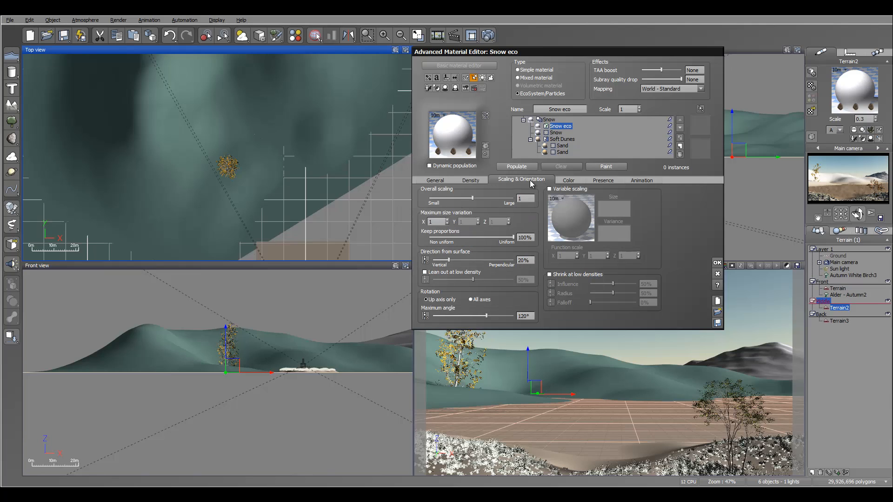
Step: Start the EcoSystem Painter for the Snow eco layer with the Populate brush and turn off its density limit
{"action": "left_click", "coordinate": [606, 167]}
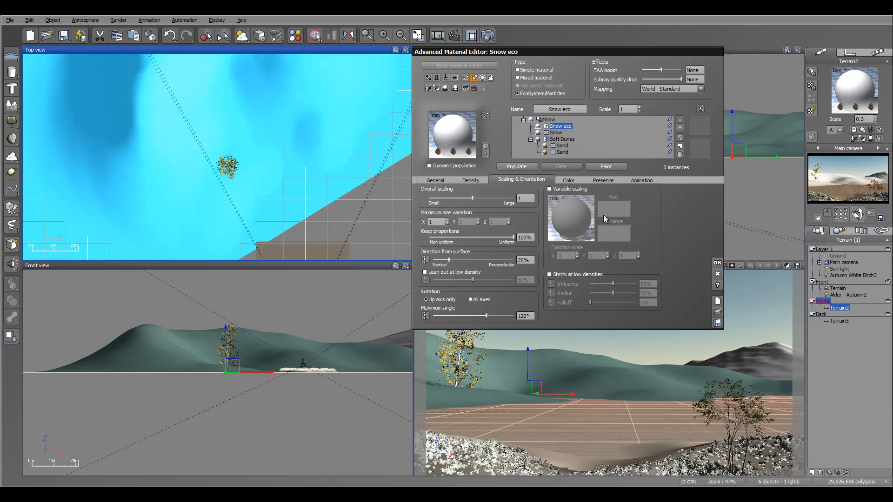
{"action": "right_click_drag", "start_coordinate": [301, 169], "coordinate": [355, 162]}
{"action": "left_click", "coordinate": [584, 88]}
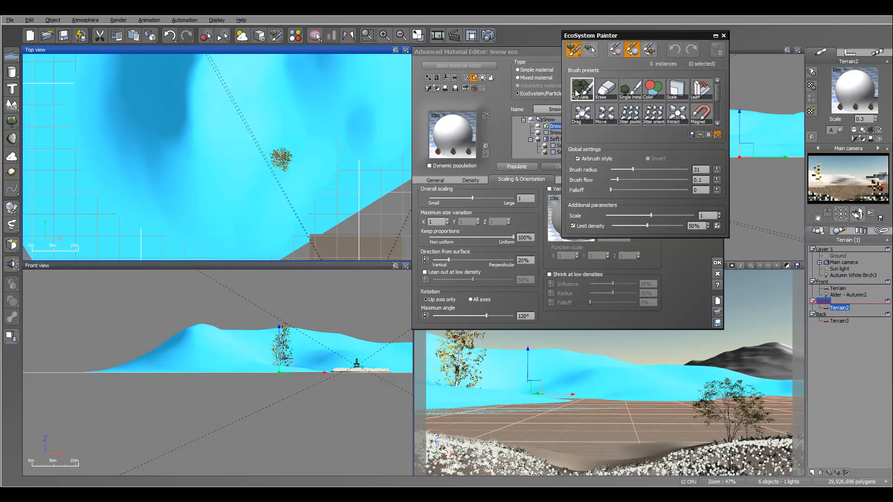
{"action": "left_click", "coordinate": [573, 226]}
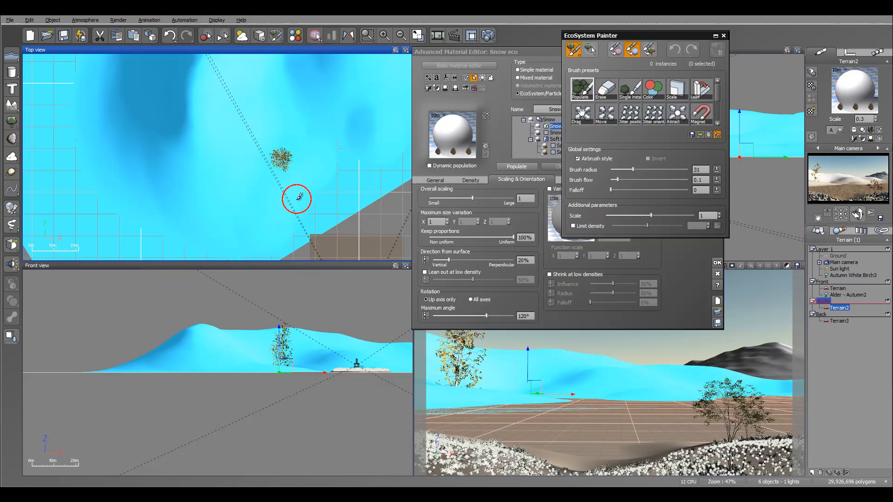
Step: Paint a dense band of stones along Terrain2's near edge, from in front of the birch toward the middle of the main camera's view
{"action": "left_click_drag", "start_coordinate": [295, 195], "coordinate": [309, 187]}
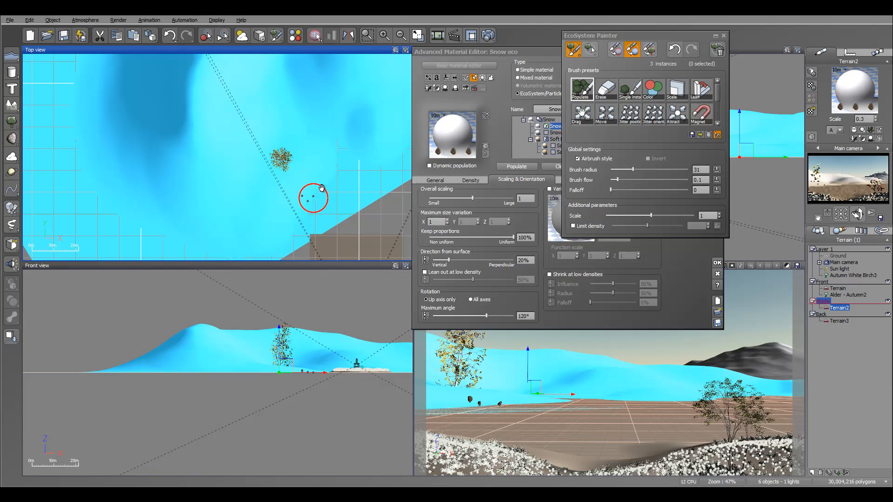
{"action": "right_click_drag", "start_coordinate": [313, 198], "coordinate": [316, 185]}
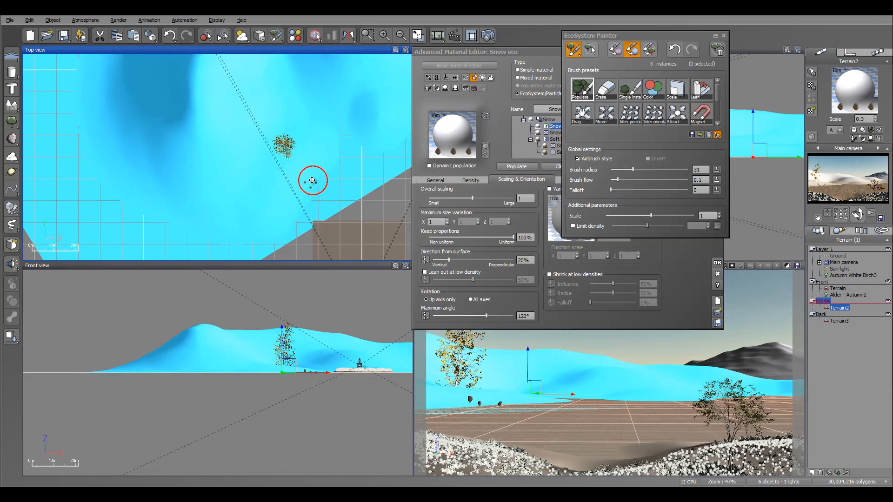
{"action": "scroll", "coordinate": [310, 185], "scroll_direction": "up", "scroll_amount": 5}
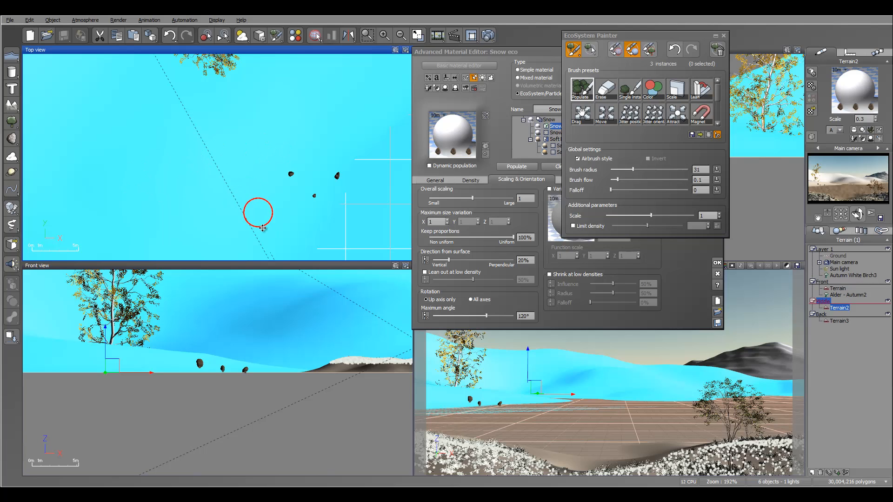
{"action": "mouse_move", "coordinate": [259, 240]}
{"action": "left_mouse_down"}
{"action": "mouse_move", "coordinate": [274, 237]}
{"action": "mouse_move", "coordinate": [271, 188]}
{"action": "mouse_move", "coordinate": [284, 218]}
{"action": "mouse_move", "coordinate": [292, 202]}
{"action": "mouse_move", "coordinate": [305, 203]}
{"action": "mouse_move", "coordinate": [287, 177]}
{"action": "mouse_move", "coordinate": [275, 184]}
{"action": "mouse_move", "coordinate": [273, 198]}
{"action": "mouse_move", "coordinate": [325, 124]}
{"action": "mouse_move", "coordinate": [305, 180]}
{"action": "mouse_move", "coordinate": [306, 148]}
{"action": "left_mouse_up"}
{"action": "mouse_move", "coordinate": [320, 131]}
{"action": "right_mouse_down"}
{"action": "mouse_move", "coordinate": [283, 169]}
{"action": "mouse_move", "coordinate": [279, 221]}
{"action": "right_mouse_up"}
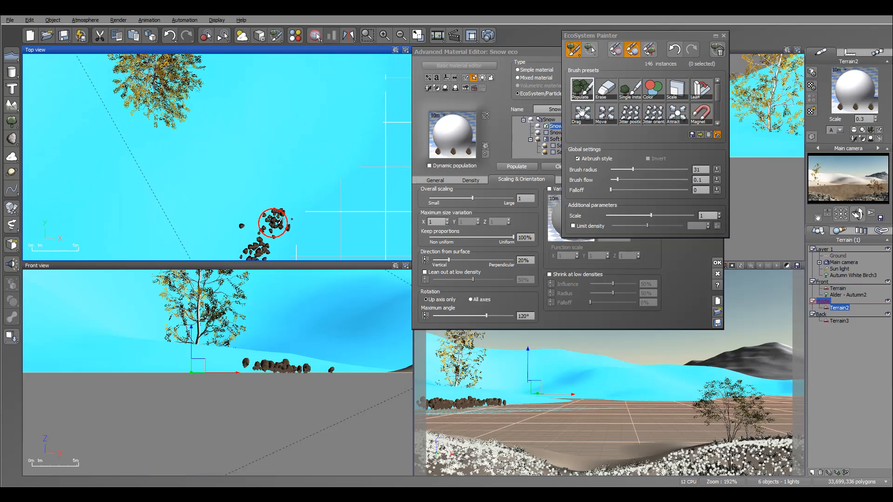
{"action": "mouse_move", "coordinate": [273, 223]}
{"action": "left_mouse_down"}
{"action": "mouse_move", "coordinate": [281, 226]}
{"action": "mouse_move", "coordinate": [245, 209]}
{"action": "mouse_move", "coordinate": [241, 223]}
{"action": "mouse_move", "coordinate": [263, 184]}
{"action": "mouse_move", "coordinate": [270, 188]}
{"action": "left_mouse_up"}
{"action": "right_click_drag", "start_coordinate": [289, 185], "coordinate": [251, 193]}
{"action": "mouse_move", "coordinate": [254, 196]}
{"action": "left_mouse_down"}
{"action": "mouse_move", "coordinate": [267, 191]}
{"action": "mouse_move", "coordinate": [247, 208]}
{"action": "mouse_move", "coordinate": [295, 160]}
{"action": "mouse_move", "coordinate": [293, 177]}
{"action": "mouse_move", "coordinate": [302, 152]}
{"action": "left_mouse_up"}
{"action": "right_click_drag", "start_coordinate": [303, 152], "coordinate": [226, 234]}
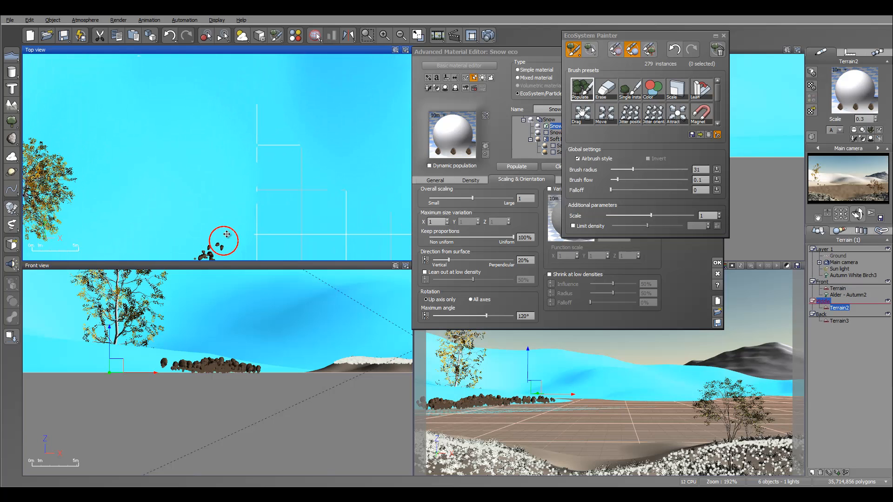
{"action": "mouse_move", "coordinate": [215, 162]}
{"action": "left_mouse_down"}
{"action": "mouse_move", "coordinate": [202, 148]}
{"action": "mouse_move", "coordinate": [233, 169]}
{"action": "mouse_move", "coordinate": [193, 219]}
{"action": "mouse_move", "coordinate": [245, 190]}
{"action": "mouse_move", "coordinate": [205, 151]}
{"action": "left_mouse_up"}
{"action": "right_click_drag", "start_coordinate": [205, 152], "coordinate": [269, 227]}
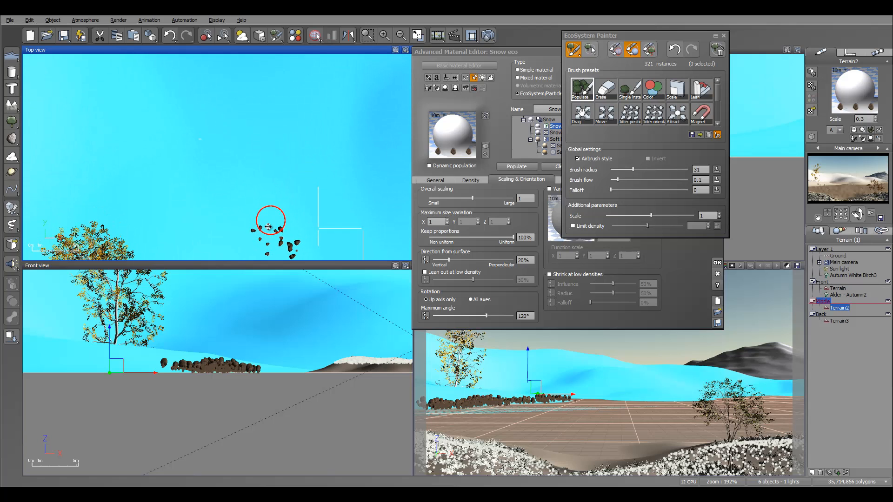
Step: Paint scattered stones and a dense cluster on Terrain2's near edge, just past the middle of the main camera's view
{"action": "right_click_drag", "start_coordinate": [241, 167], "coordinate": [160, 258]}
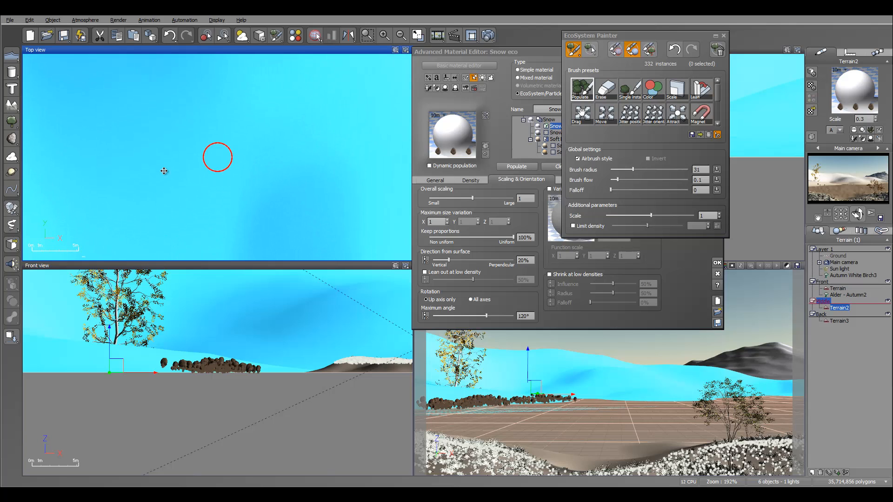
{"action": "right_click_drag", "start_coordinate": [180, 139], "coordinate": [263, 122]}
{"action": "scroll", "coordinate": [263, 122], "scroll_direction": "down", "scroll_amount": 2}
{"action": "scroll", "coordinate": [263, 122], "scroll_direction": "down", "scroll_amount": 2}
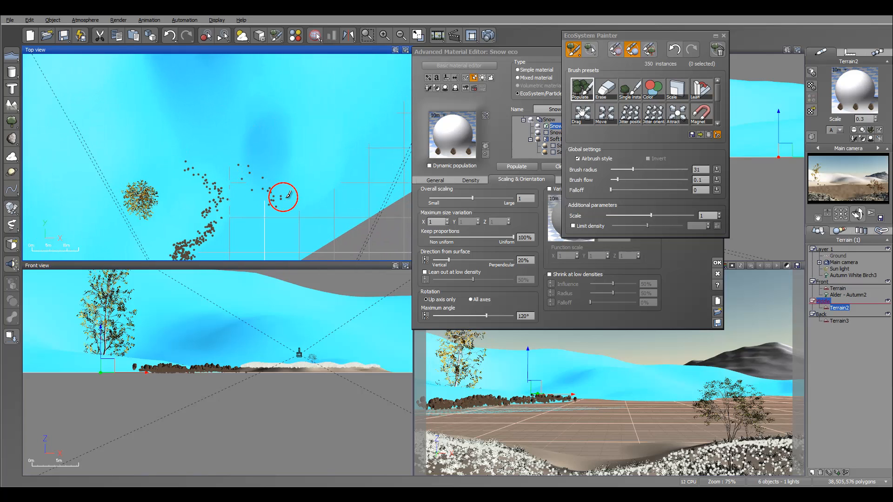
{"action": "scroll", "coordinate": [285, 198], "scroll_direction": "up", "scroll_amount": 6}
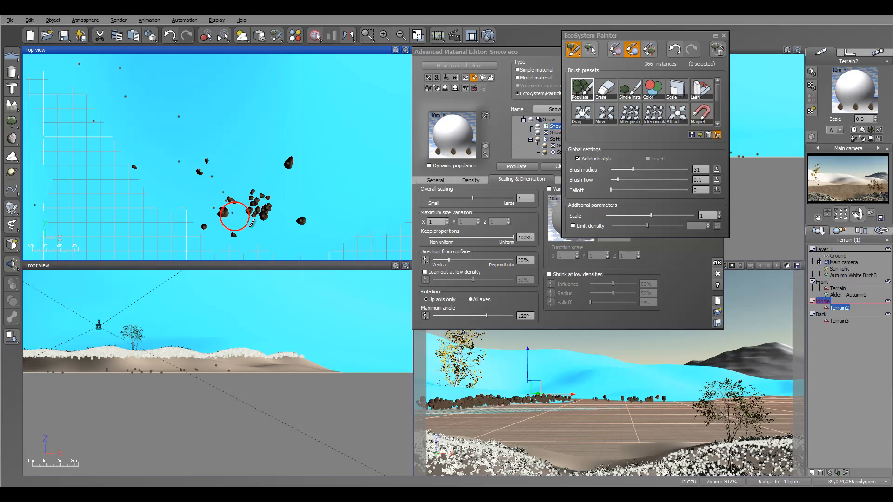
{"action": "mouse_move", "coordinate": [252, 222]}
{"action": "left_mouse_down"}
{"action": "mouse_move", "coordinate": [269, 233]}
{"action": "mouse_move", "coordinate": [279, 215]}
{"action": "mouse_move", "coordinate": [228, 181]}
{"action": "mouse_move", "coordinate": [217, 184]}
{"action": "mouse_move", "coordinate": [214, 199]}
{"action": "left_mouse_up"}
{"action": "left_click_drag", "start_coordinate": [275, 208], "coordinate": [309, 214]}
{"action": "right_click_drag", "start_coordinate": [323, 190], "coordinate": [246, 189]}
{"action": "mouse_move", "coordinate": [208, 170]}
{"action": "left_mouse_down"}
{"action": "mouse_move", "coordinate": [205, 96]}
{"action": "mouse_move", "coordinate": [271, 188]}
{"action": "left_mouse_up"}
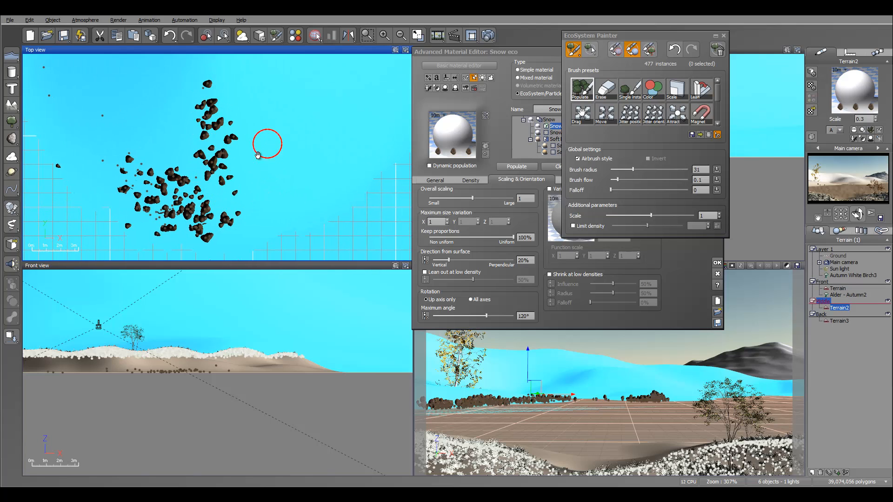
Step: Extend the new stone cluster outward on both sides with further Populate strokes on Terrain2
{"action": "right_click_drag", "start_coordinate": [268, 142], "coordinate": [225, 208]}
{"action": "mouse_move", "coordinate": [163, 179]}
{"action": "left_mouse_down"}
{"action": "mouse_move", "coordinate": [172, 82]}
{"action": "mouse_move", "coordinate": [138, 181]}
{"action": "mouse_move", "coordinate": [206, 175]}
{"action": "left_mouse_up"}
{"action": "right_click_drag", "start_coordinate": [206, 175], "coordinate": [113, 138]}
{"action": "mouse_move", "coordinate": [144, 172]}
{"action": "left_mouse_down"}
{"action": "mouse_move", "coordinate": [211, 120]}
{"action": "mouse_move", "coordinate": [163, 179]}
{"action": "mouse_move", "coordinate": [117, 201]}
{"action": "mouse_move", "coordinate": [139, 239]}
{"action": "mouse_move", "coordinate": [155, 180]}
{"action": "left_mouse_up"}
{"action": "right_click_drag", "start_coordinate": [155, 180], "coordinate": [197, 163]}
{"action": "scroll", "coordinate": [197, 163], "scroll_direction": "down", "scroll_amount": 5}
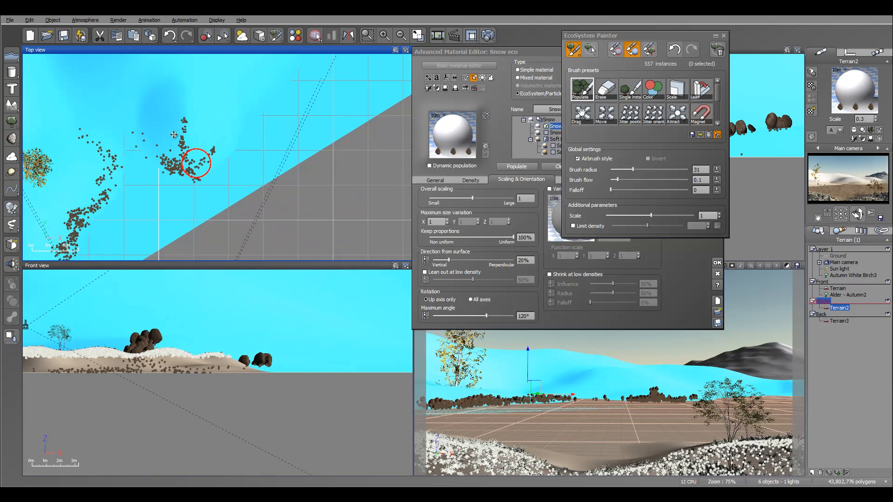
Step: Paint a sparse trail of stones from the cluster back across Terrain2 toward the camera's far field-of-view line
{"action": "left_click_drag", "start_coordinate": [155, 178], "coordinate": [162, 146]}
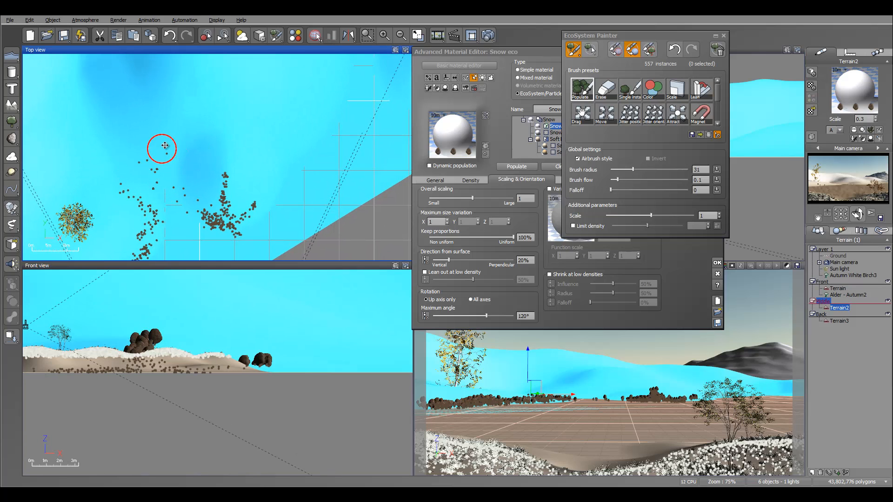
{"action": "mouse_move", "coordinate": [257, 164]}
{"action": "right_mouse_down"}
{"action": "mouse_move", "coordinate": [225, 189]}
{"action": "mouse_move", "coordinate": [227, 241]}
{"action": "right_mouse_up"}
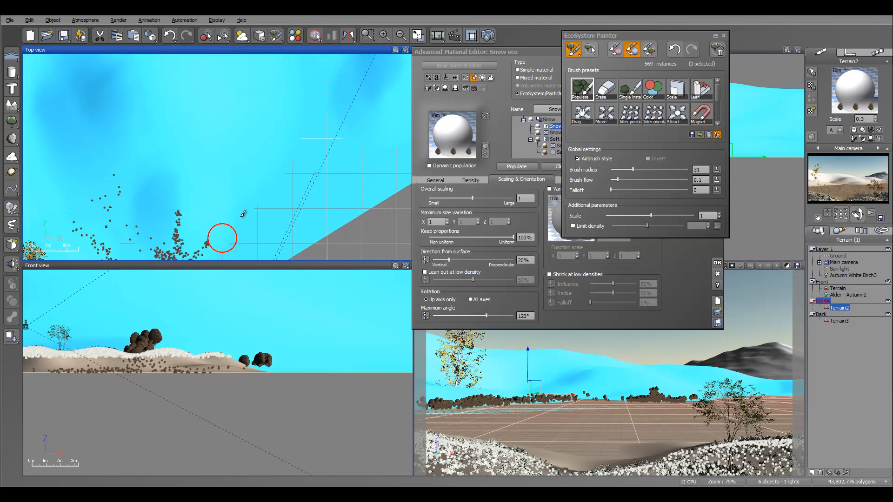
{"action": "mouse_move", "coordinate": [237, 223]}
{"action": "left_mouse_down"}
{"action": "mouse_move", "coordinate": [277, 133]}
{"action": "mouse_move", "coordinate": [229, 219]}
{"action": "left_mouse_up"}
{"action": "right_click_drag", "start_coordinate": [245, 171], "coordinate": [173, 222]}
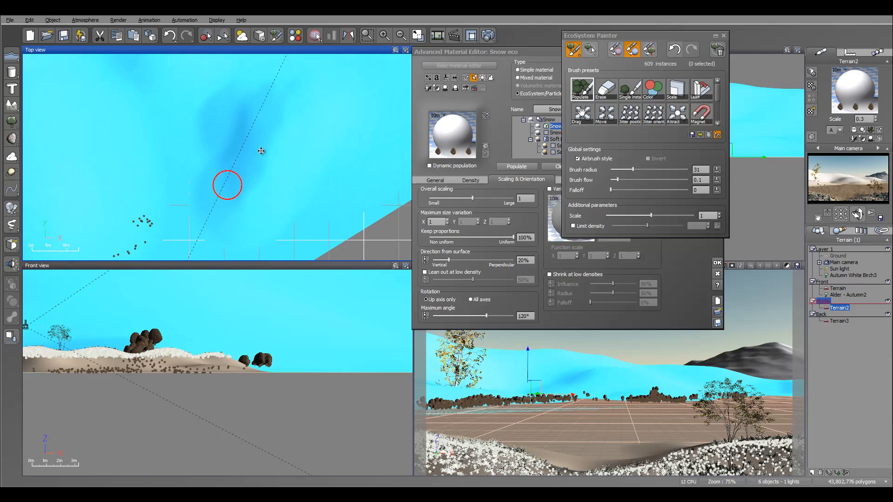
{"action": "right_click_drag", "start_coordinate": [250, 149], "coordinate": [272, 102]}
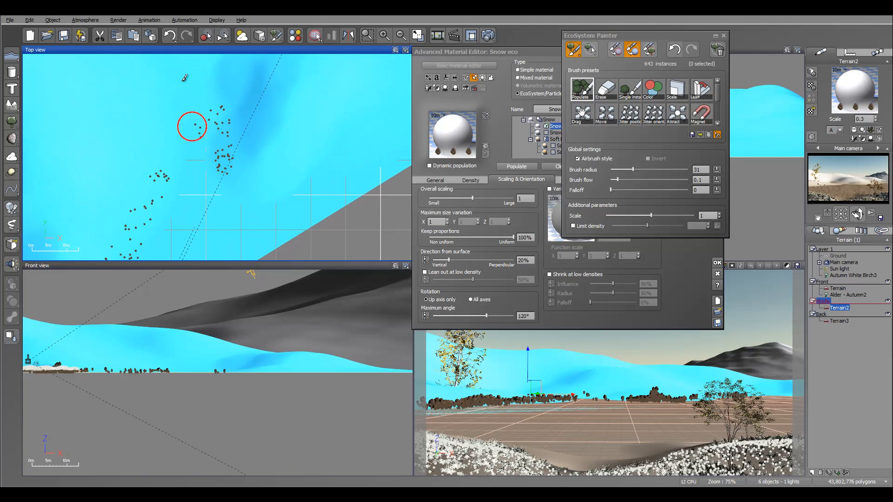
{"action": "left_click_drag", "start_coordinate": [184, 78], "coordinate": [176, 76]}
{"action": "right_click_drag", "start_coordinate": [243, 169], "coordinate": [258, 162]}
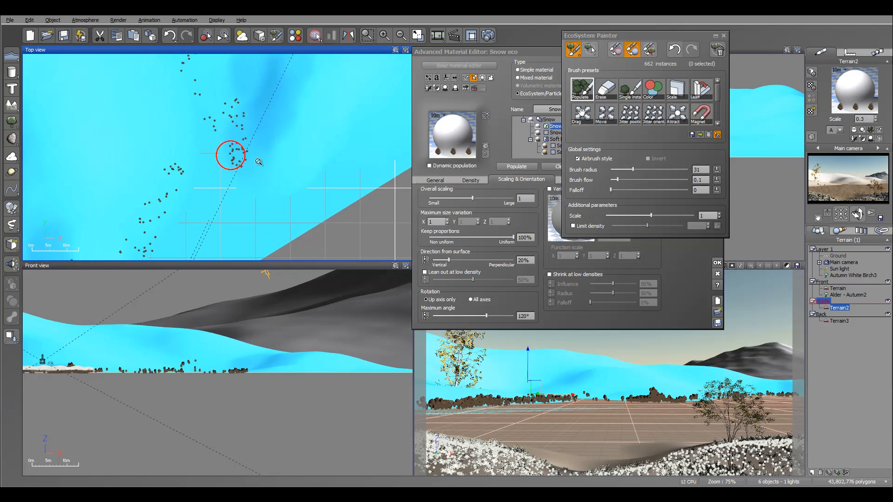
Step: Fill the sparse far trail on Terrain2 with more stones alongside the camera's field-of-view line
{"action": "scroll", "coordinate": [259, 162], "scroll_direction": "up", "scroll_amount": 10}
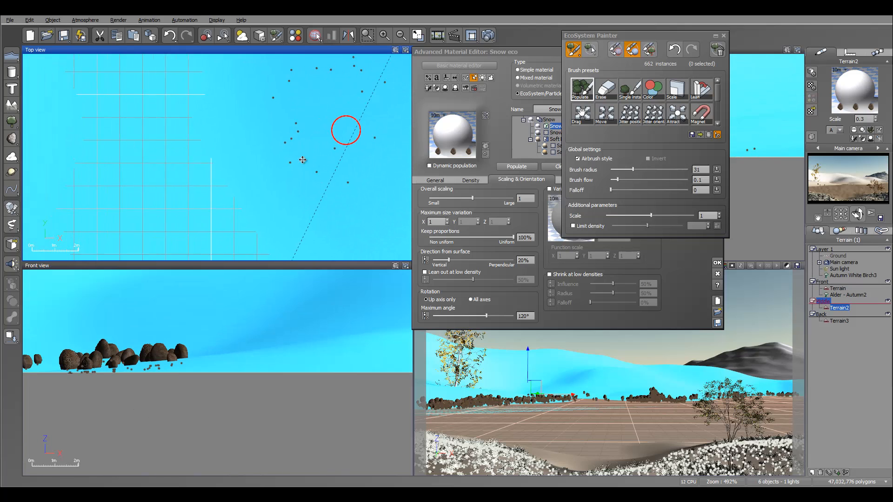
{"action": "mouse_move", "coordinate": [273, 159]}
{"action": "left_mouse_down"}
{"action": "mouse_move", "coordinate": [265, 154]}
{"action": "mouse_move", "coordinate": [293, 205]}
{"action": "mouse_move", "coordinate": [302, 164]}
{"action": "mouse_move", "coordinate": [279, 121]}
{"action": "mouse_move", "coordinate": [247, 113]}
{"action": "mouse_move", "coordinate": [307, 150]}
{"action": "mouse_move", "coordinate": [298, 187]}
{"action": "mouse_move", "coordinate": [373, 80]}
{"action": "left_mouse_up"}
{"action": "right_click_drag", "start_coordinate": [346, 96], "coordinate": [315, 176]}
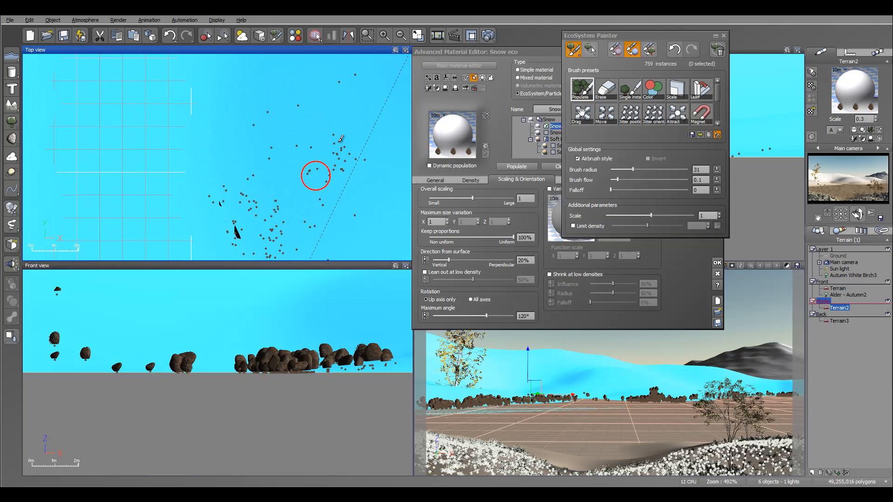
{"action": "mouse_move", "coordinate": [315, 175]}
{"action": "left_mouse_down"}
{"action": "mouse_move", "coordinate": [353, 98]}
{"action": "mouse_move", "coordinate": [345, 94]}
{"action": "left_mouse_up"}
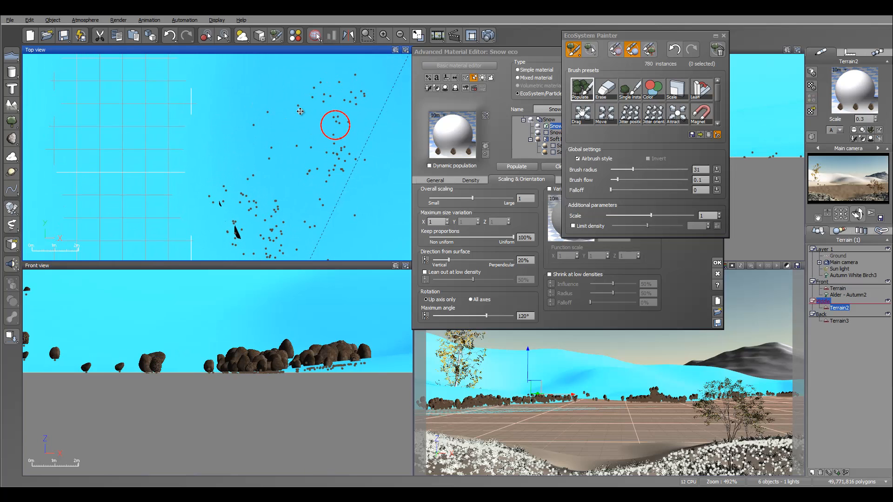
{"action": "right_click_drag", "start_coordinate": [348, 96], "coordinate": [272, 223]}
{"action": "mouse_move", "coordinate": [289, 179]}
{"action": "left_mouse_down"}
{"action": "mouse_move", "coordinate": [279, 95]}
{"action": "mouse_move", "coordinate": [326, 126]}
{"action": "left_mouse_up"}
{"action": "mouse_move", "coordinate": [314, 86]}
{"action": "left_mouse_down"}
{"action": "mouse_move", "coordinate": [268, 86]}
{"action": "mouse_move", "coordinate": [303, 148]}
{"action": "left_mouse_up"}
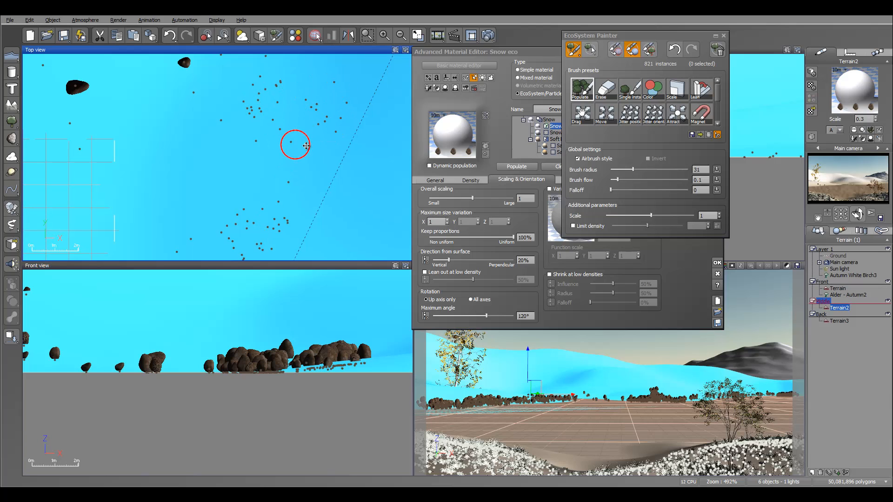
{"action": "right_click_drag", "start_coordinate": [237, 172], "coordinate": [370, 93]}
{"action": "scroll", "coordinate": [376, 81], "scroll_direction": "down", "scroll_amount": 5}
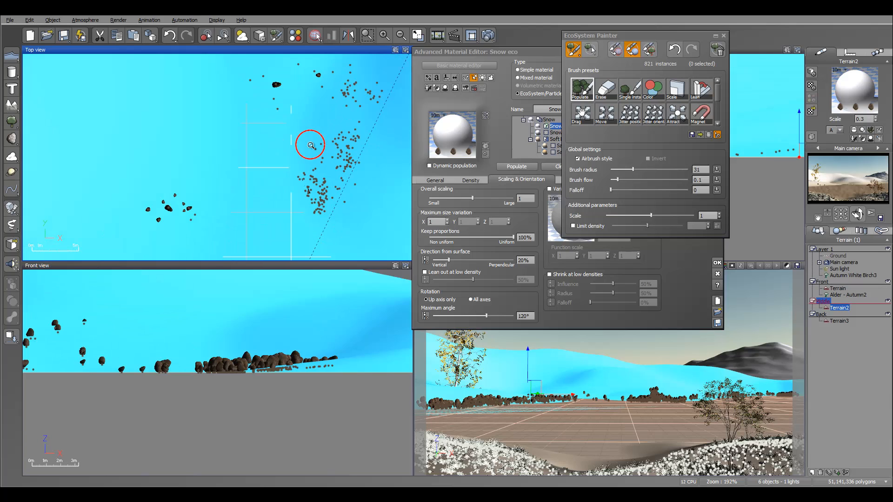
Step: Set the brush scale to 1.08 and add a few larger stones to the far trail and its isolated stones
{"action": "mouse_move", "coordinate": [327, 132]}
{"action": "right_mouse_down"}
{"action": "mouse_move", "coordinate": [336, 214]}
{"action": "mouse_move", "coordinate": [336, 155]}
{"action": "mouse_move", "coordinate": [324, 124]}
{"action": "right_mouse_up"}
{"action": "left_click", "coordinate": [578, 159]}
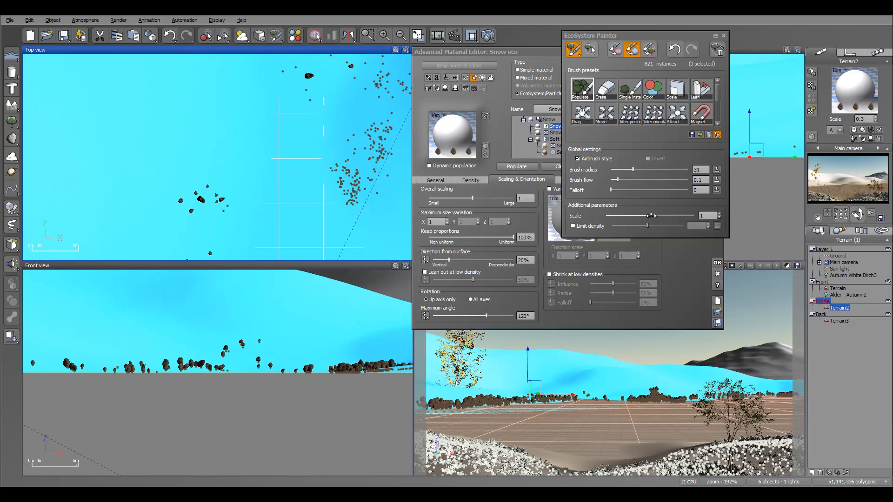
{"action": "left_click", "coordinate": [652, 217]}
{"action": "left_click_drag", "start_coordinate": [655, 215], "coordinate": [652, 215]}
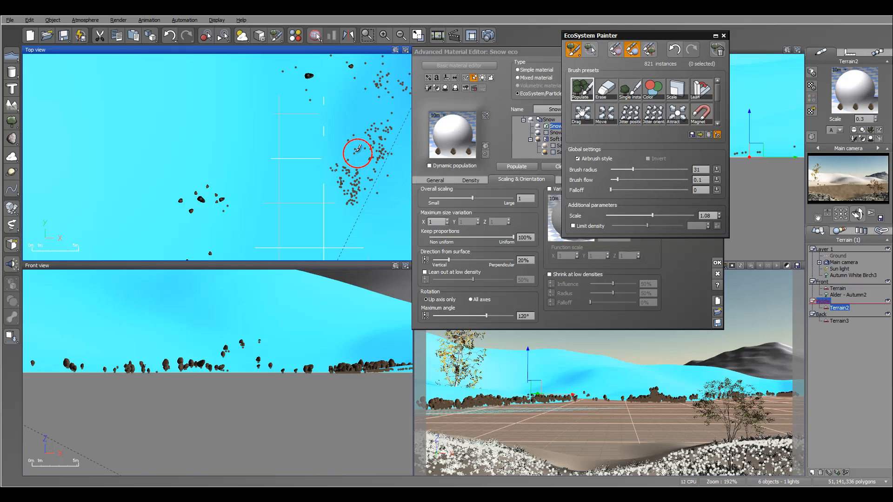
{"action": "left_click", "coordinate": [357, 167]}
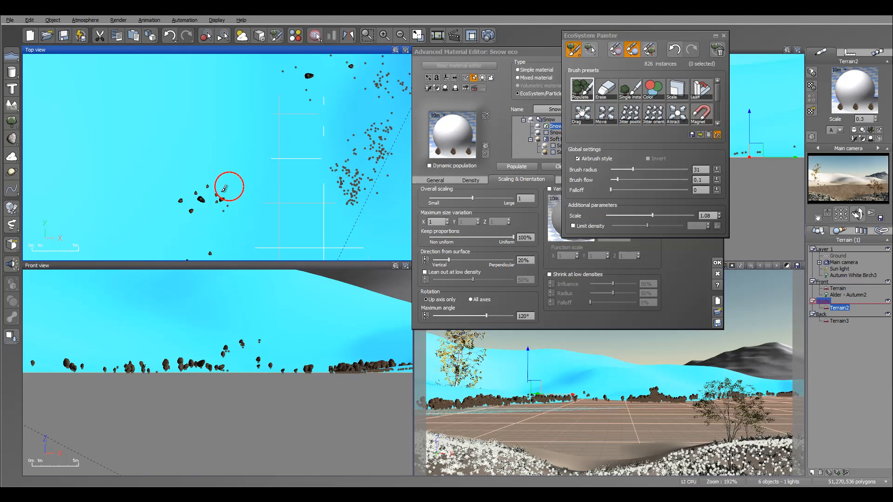
{"action": "mouse_move", "coordinate": [214, 202]}
{"action": "left_mouse_down"}
{"action": "mouse_move", "coordinate": [208, 213]}
{"action": "mouse_move", "coordinate": [201, 206]}
{"action": "mouse_move", "coordinate": [200, 219]}
{"action": "mouse_move", "coordinate": [224, 187]}
{"action": "left_mouse_up"}
Step: Add stones to the centre and near-birch end of the dense cluster past the middle of the camera's view
{"action": "mouse_move", "coordinate": [205, 180]}
{"action": "right_mouse_down"}
{"action": "mouse_move", "coordinate": [283, 102]}
{"action": "mouse_move", "coordinate": [302, 65]}
{"action": "mouse_move", "coordinate": [308, 92]}
{"action": "mouse_move", "coordinate": [313, 75]}
{"action": "right_mouse_up"}
{"action": "right_click_drag", "start_coordinate": [261, 193], "coordinate": [346, 65]}
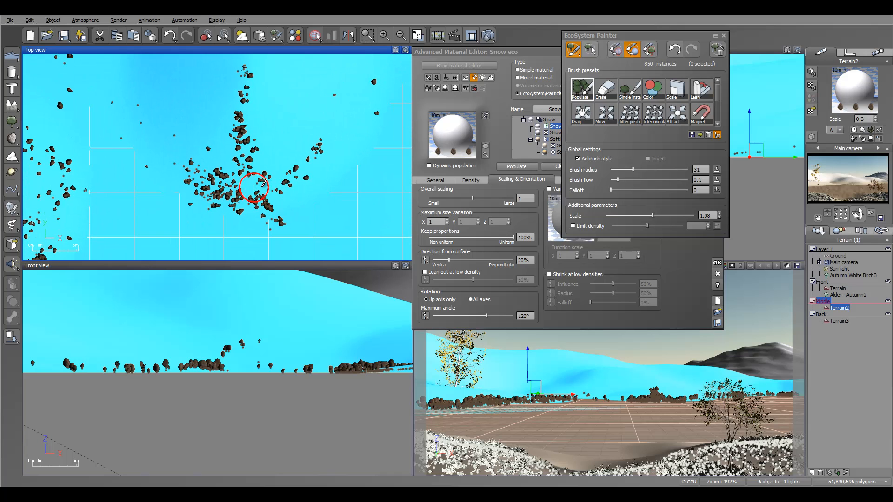
{"action": "left_click_drag", "start_coordinate": [249, 185], "coordinate": [242, 189]}
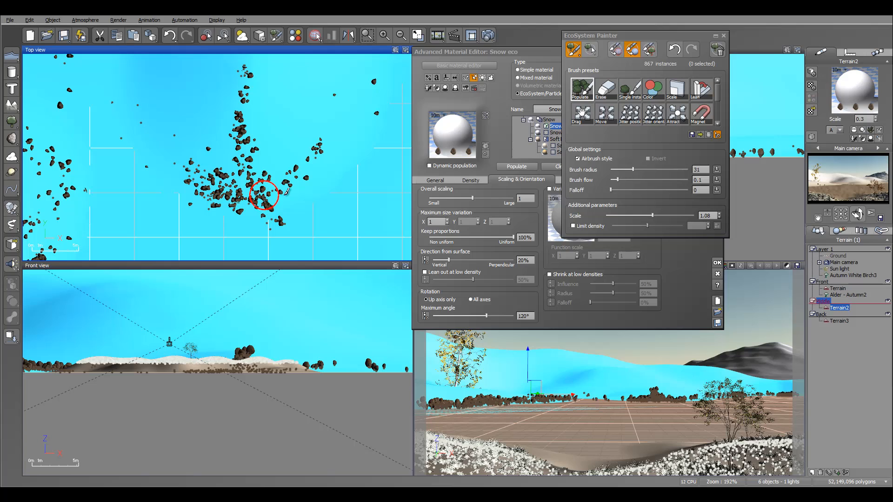
{"action": "right_click_drag", "start_coordinate": [264, 182], "coordinate": [318, 170]}
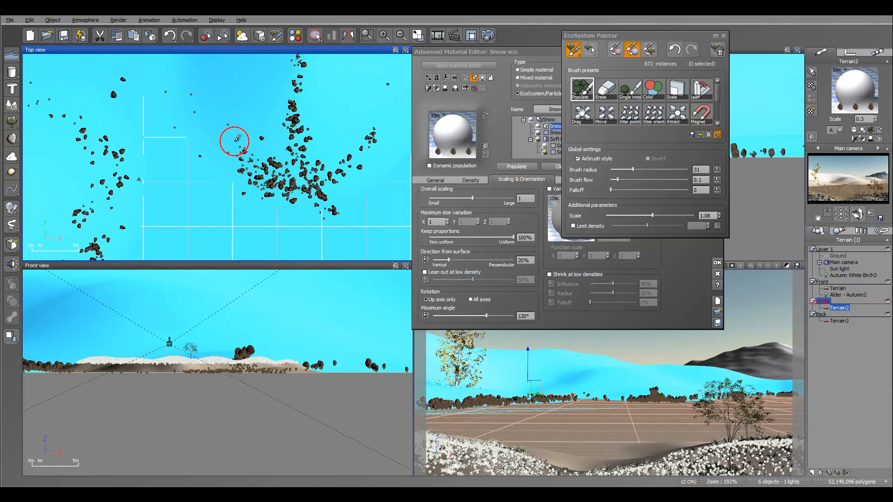
{"action": "left_click_drag", "start_coordinate": [237, 138], "coordinate": [238, 142]}
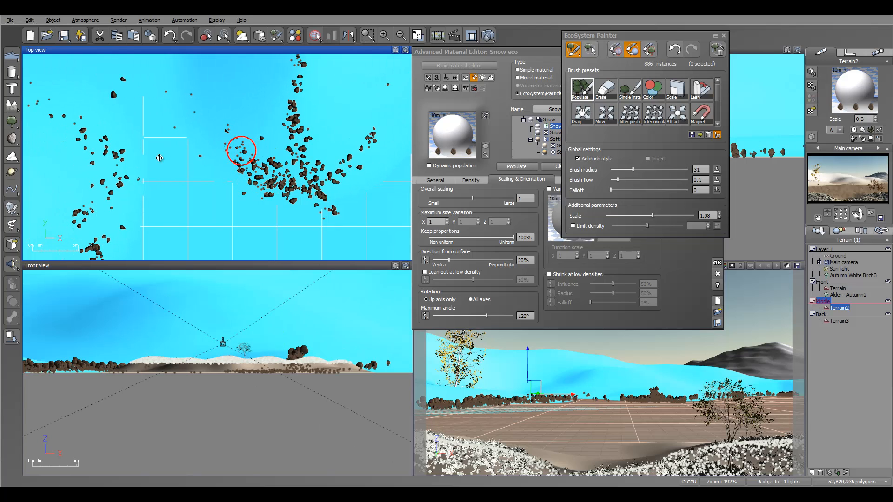
Step: Thicken the stone band in front of the birch on Terrain2 with more stones
{"action": "right_click_drag", "start_coordinate": [109, 199], "coordinate": [234, 54]}
{"action": "right_click_drag", "start_coordinate": [163, 155], "coordinate": [256, 96]}
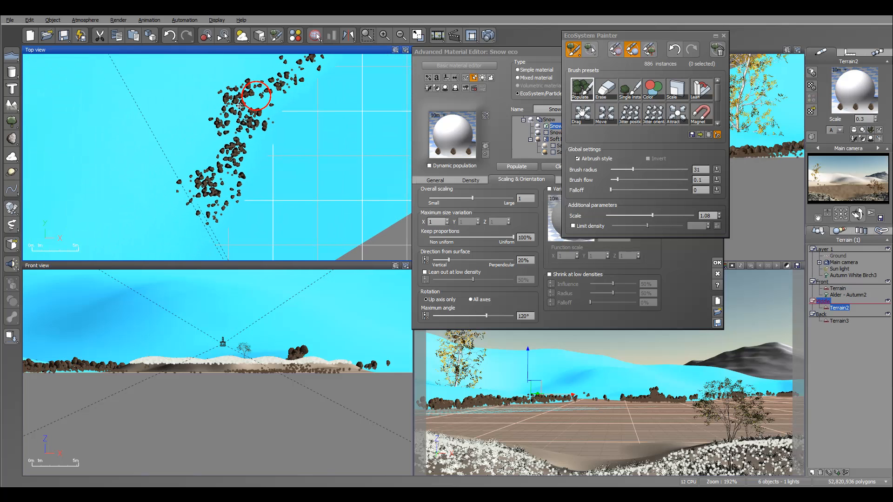
{"action": "mouse_move", "coordinate": [256, 96]}
{"action": "left_mouse_down"}
{"action": "mouse_move", "coordinate": [219, 96]}
{"action": "mouse_move", "coordinate": [225, 107]}
{"action": "left_mouse_up"}
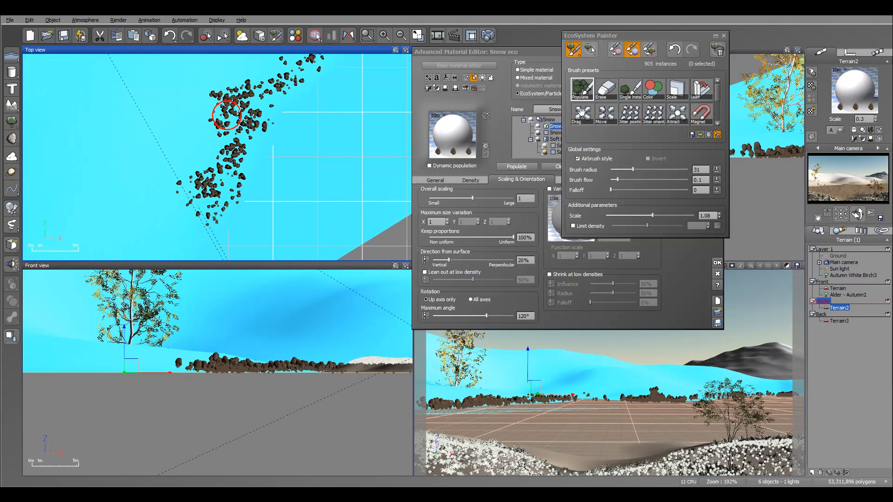
{"action": "left_click_drag", "start_coordinate": [235, 139], "coordinate": [190, 175]}
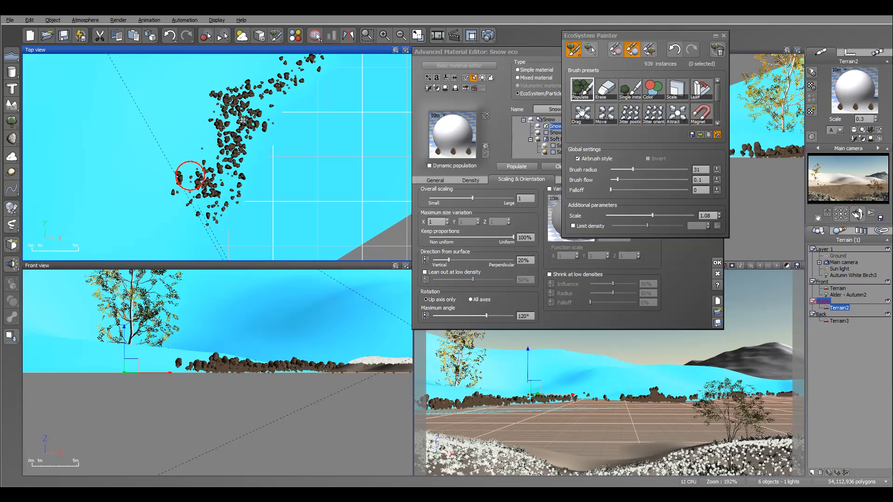
Step: Set the brush falloff to 0.066 and paint more stones over the band in front of the birch and on its outer side
{"action": "right_click_drag", "start_coordinate": [274, 132], "coordinate": [261, 148]}
{"action": "left_click_drag", "start_coordinate": [611, 192], "coordinate": [617, 191]}
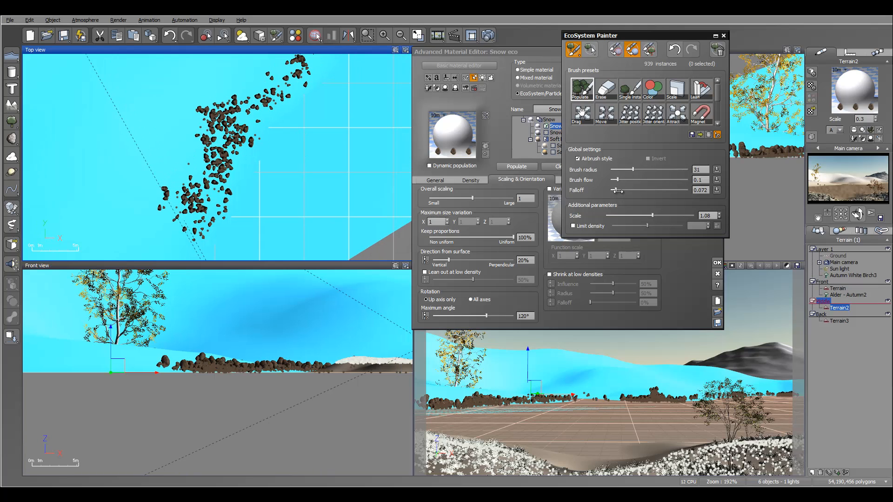
{"action": "left_click", "coordinate": [217, 145]}
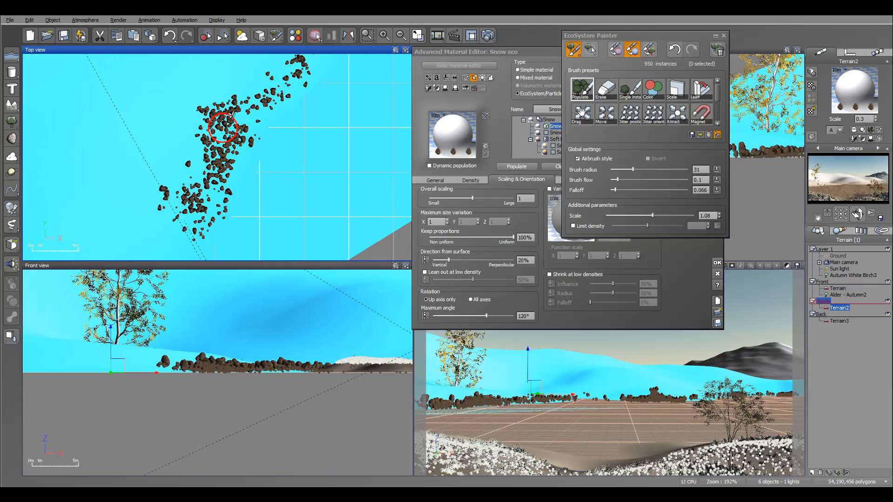
{"action": "left_click_drag", "start_coordinate": [264, 102], "coordinate": [252, 109]}
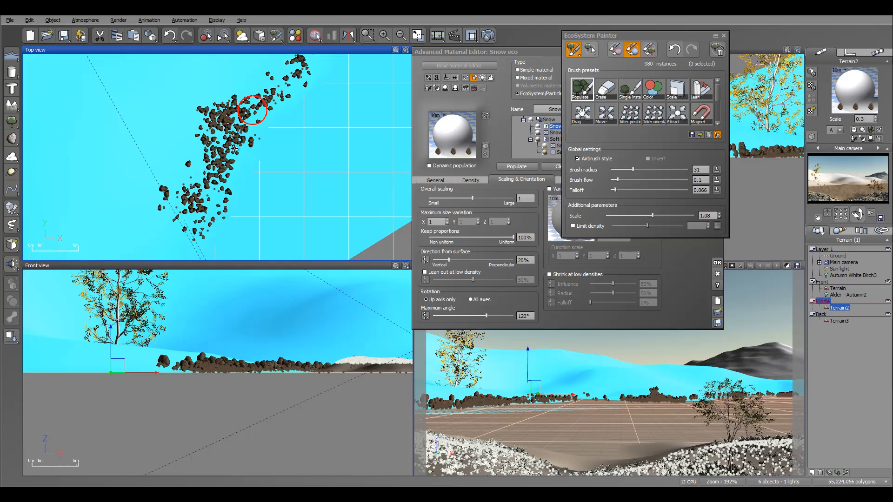
{"action": "right_click_drag", "start_coordinate": [296, 123], "coordinate": [284, 161]}
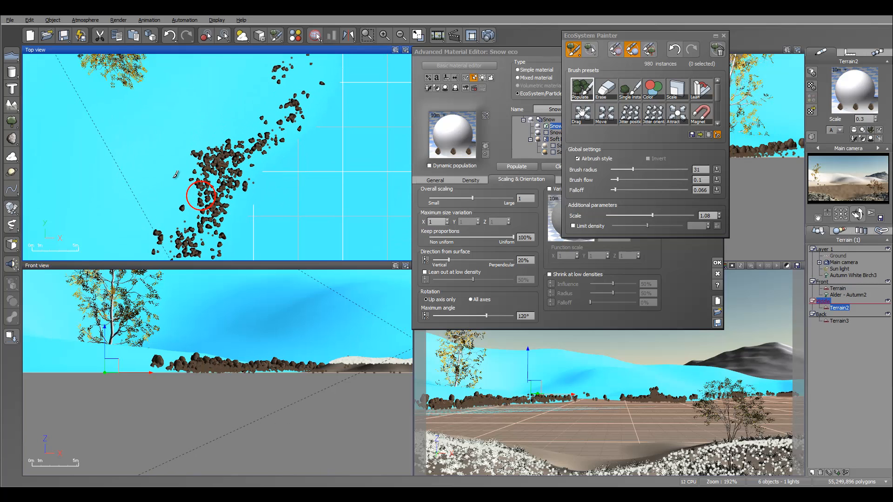
{"action": "left_click_drag", "start_coordinate": [162, 158], "coordinate": [215, 160]}
{"action": "mouse_move", "coordinate": [215, 161]}
{"action": "right_mouse_down"}
{"action": "mouse_move", "coordinate": [230, 160]}
{"action": "mouse_move", "coordinate": [221, 174]}
{"action": "right_mouse_up"}
Step: Close the EcoSystem Painter and accept the Snow eco material changes
{"action": "left_click", "coordinate": [723, 35]}
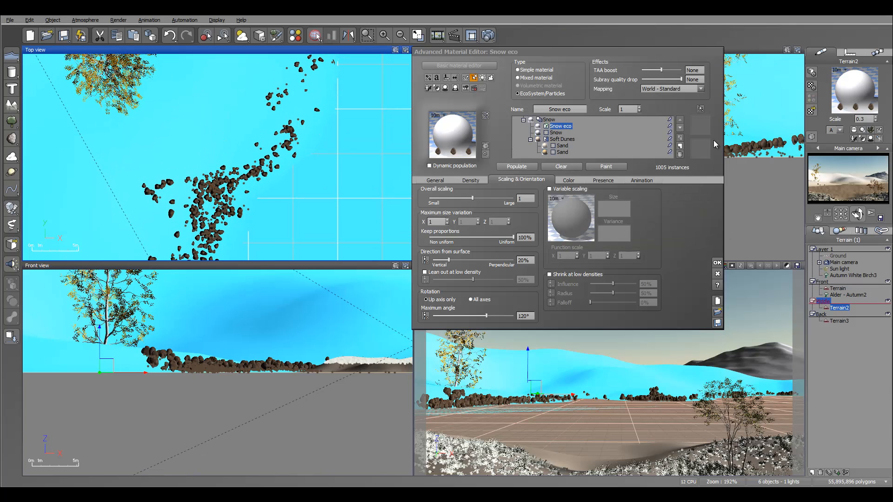
{"action": "left_click", "coordinate": [717, 264]}
{"action": "left_click", "coordinate": [717, 264]}
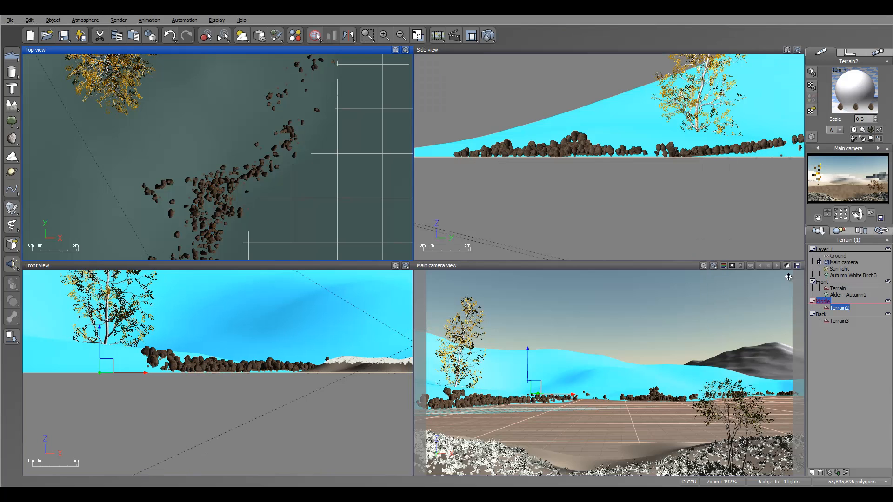
Step: Edit the Paria Stone ecosystem material and add the Snow landscape material to it as a layer
{"action": "left_click", "coordinate": [838, 232]}
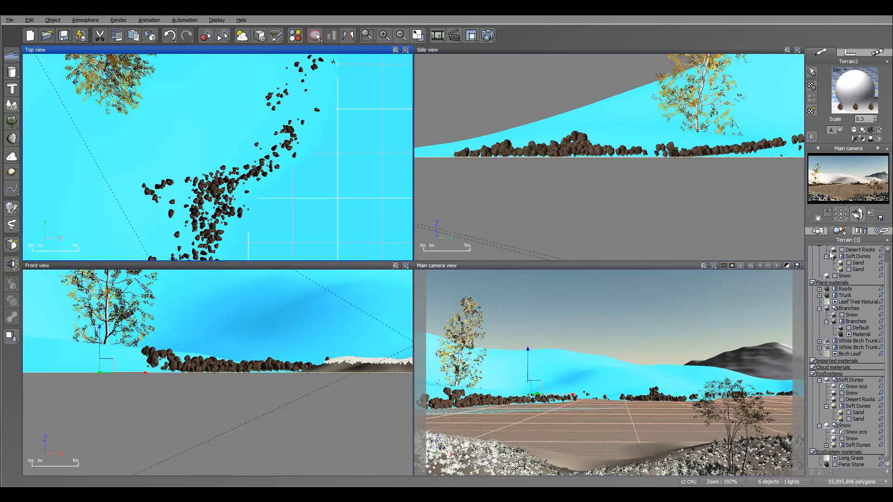
{"action": "double_click", "coordinate": [827, 465]}
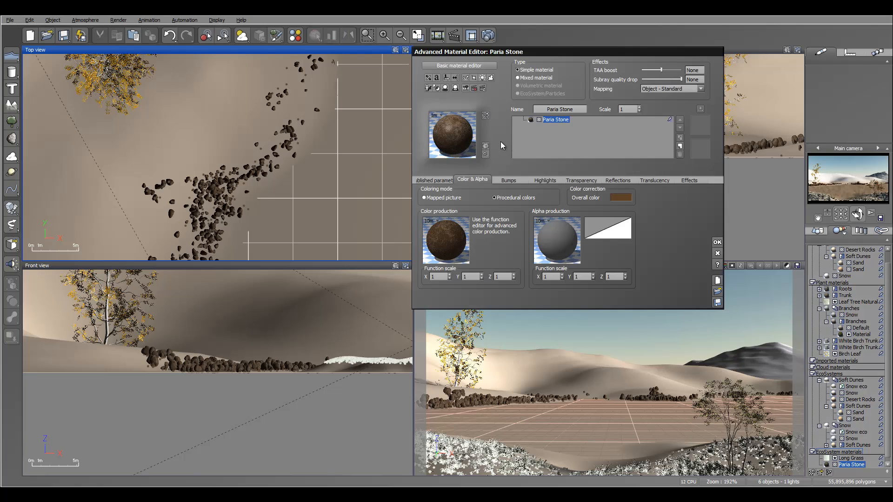
{"action": "left_click", "coordinate": [680, 147]}
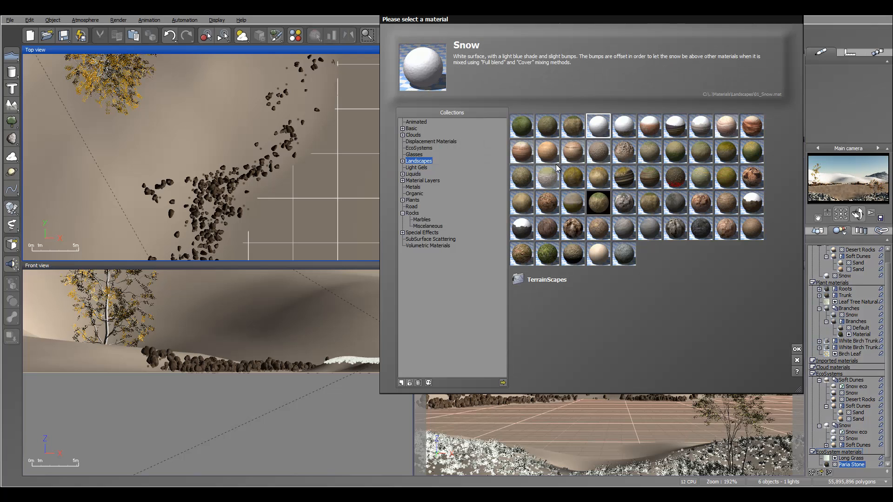
{"action": "left_click", "coordinate": [797, 349]}
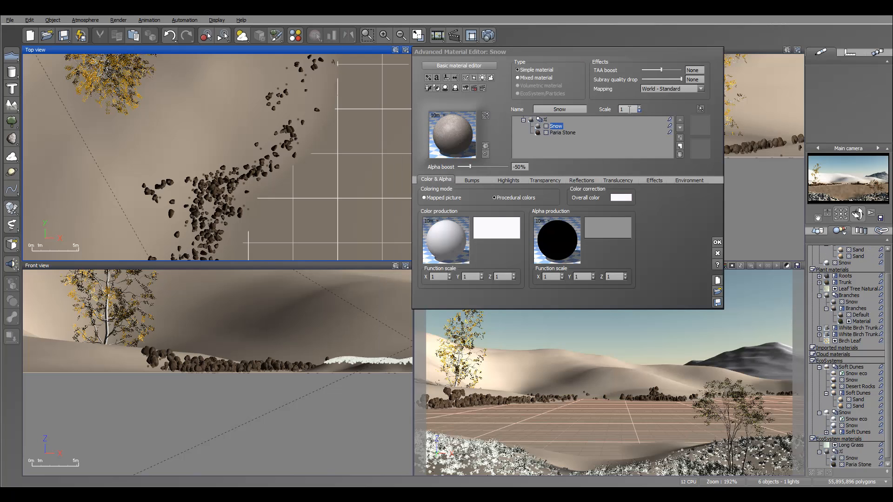
Step: Set the stone material's Snow layer to 0% alpha boost, a 0° to 60° slope range and 31% steep fuzziness, and accept it
{"action": "left_click", "coordinate": [523, 166]}
{"action": "type", "text": "0"}
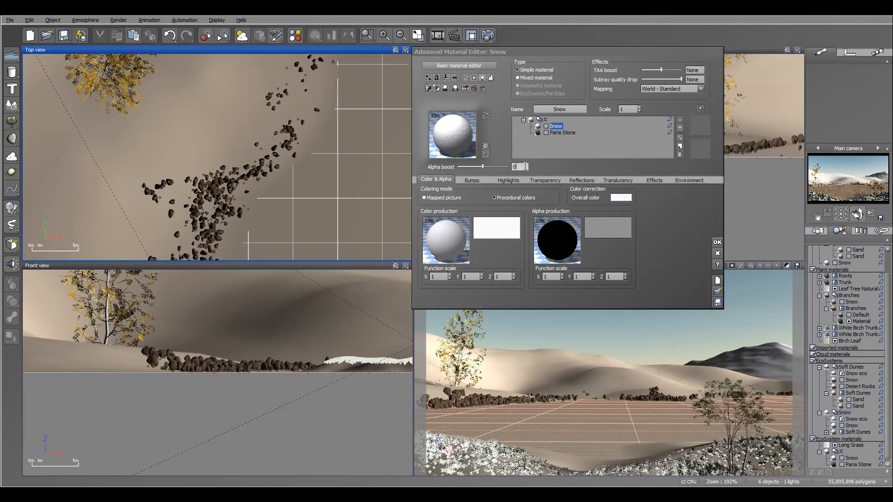
{"action": "left_click", "coordinate": [476, 181]}
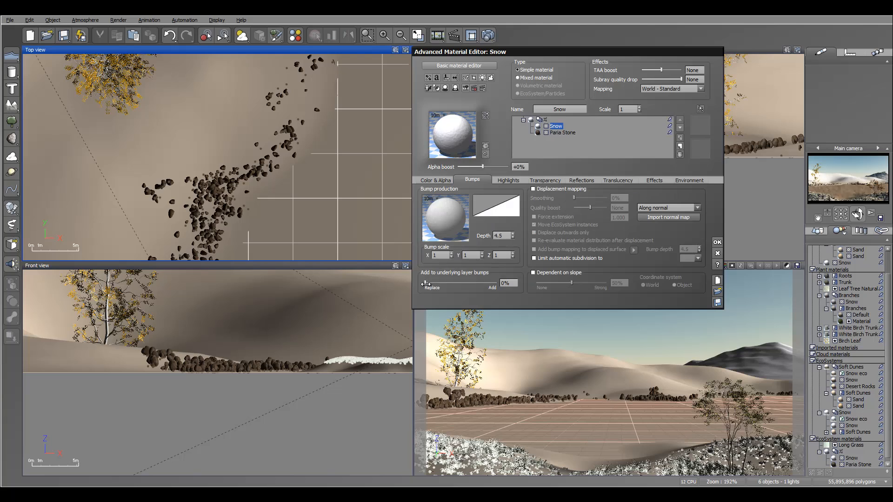
{"action": "left_click", "coordinate": [684, 181]}
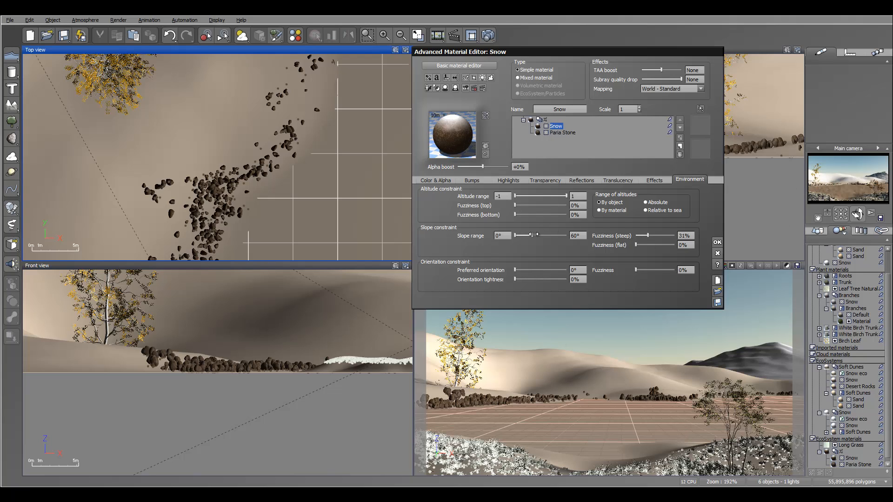
{"action": "left_click", "coordinate": [716, 242]}
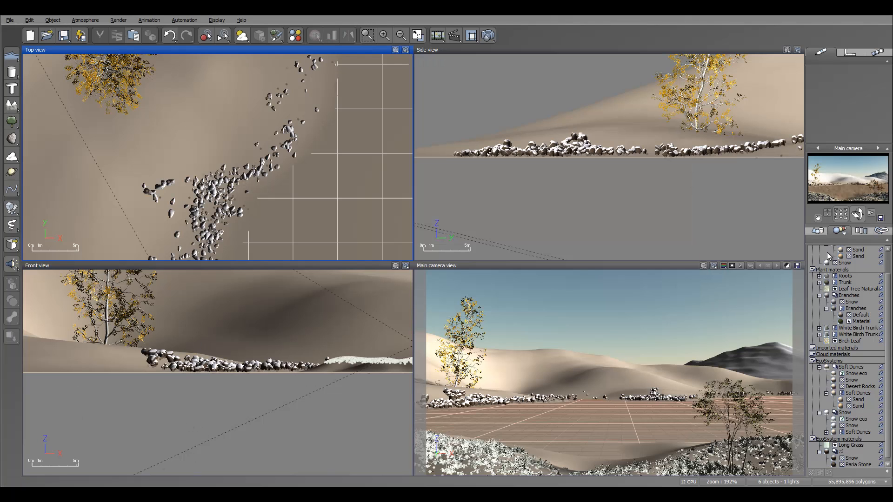
Step: Render the main camera view to check the snow on the stones, and close the render
{"action": "left_click", "coordinate": [818, 231]}
{"action": "left_click", "coordinate": [488, 35]}
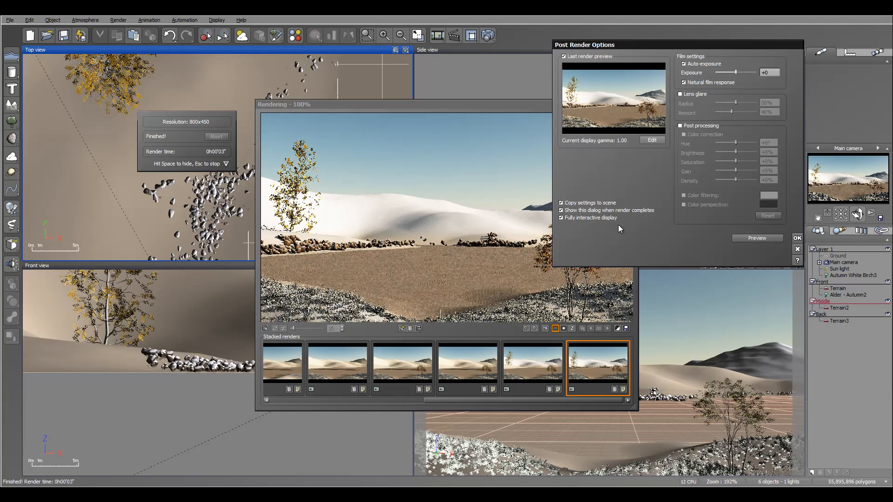
{"action": "left_click", "coordinate": [797, 238]}
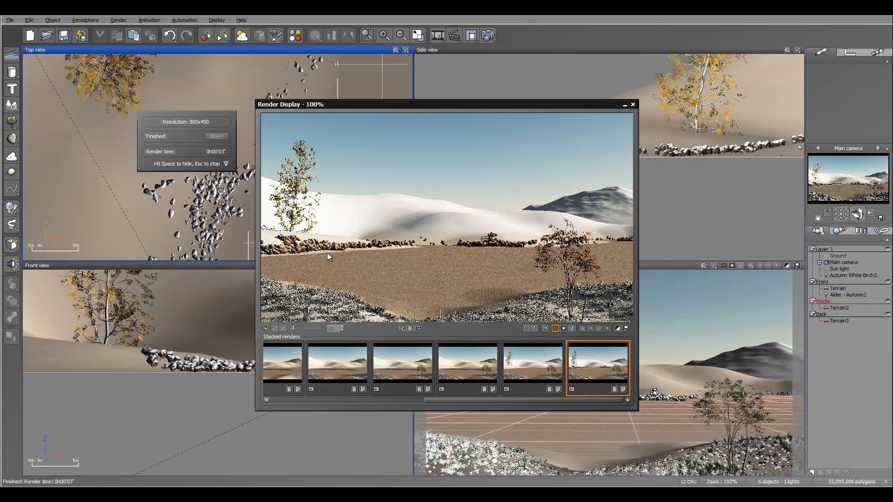
{"action": "left_click", "coordinate": [633, 104]}
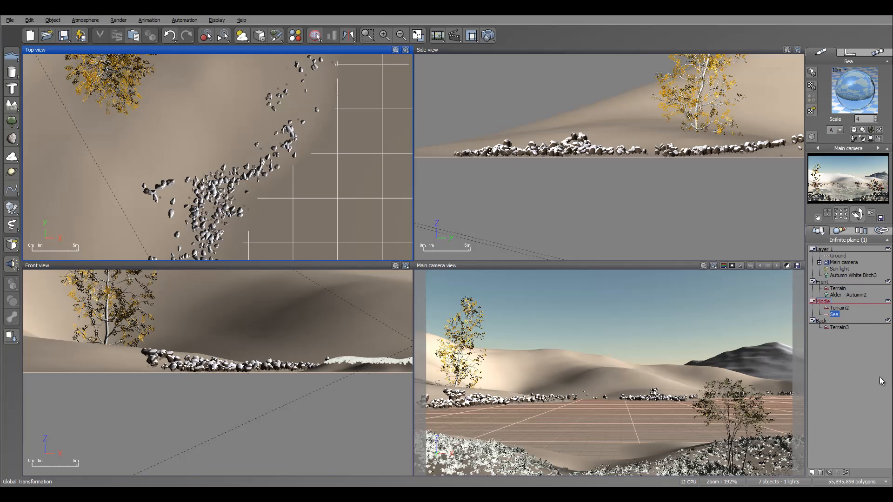
Step: Add a sea plane in Layer 1 and fine-tune its height to sit at the foot of the stone band
{"action": "left_click_drag", "start_coordinate": [846, 277], "coordinate": [847, 279]}
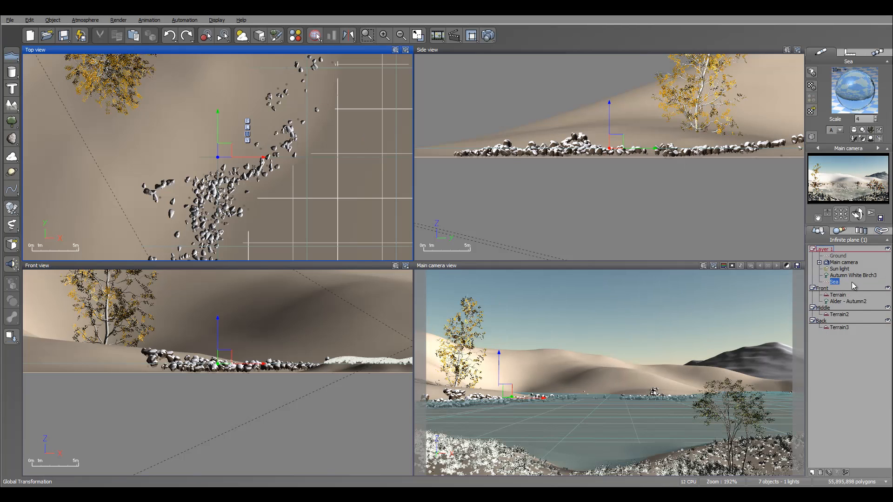
{"action": "right_click_drag", "start_coordinate": [544, 166], "coordinate": [602, 202]}
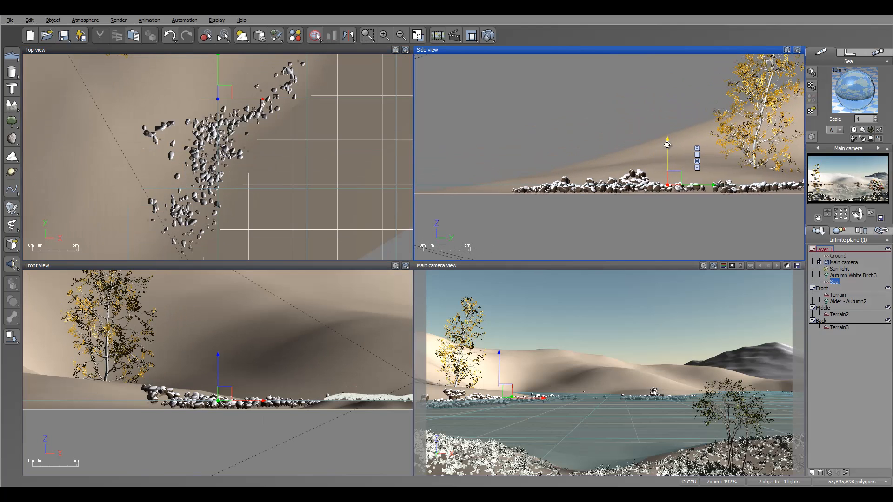
{"action": "left_click_drag", "start_coordinate": [667, 145], "coordinate": [668, 149]}
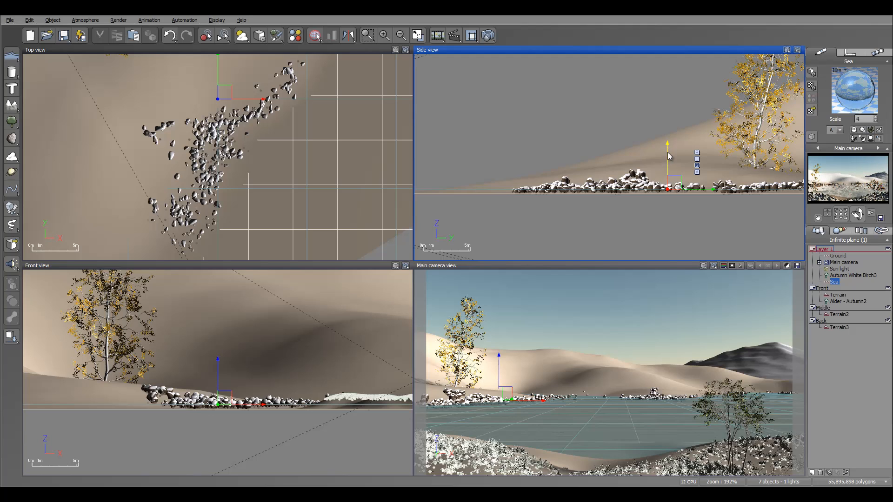
{"action": "left_click_drag", "start_coordinate": [668, 156], "coordinate": [670, 155]}
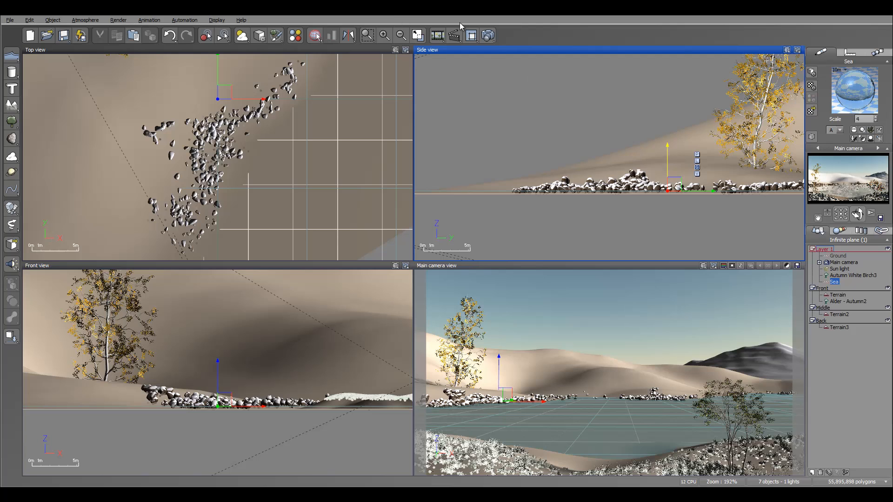
Step: Render the main camera view to examine the water surface, and dismiss the render
{"action": "left_click", "coordinate": [490, 37]}
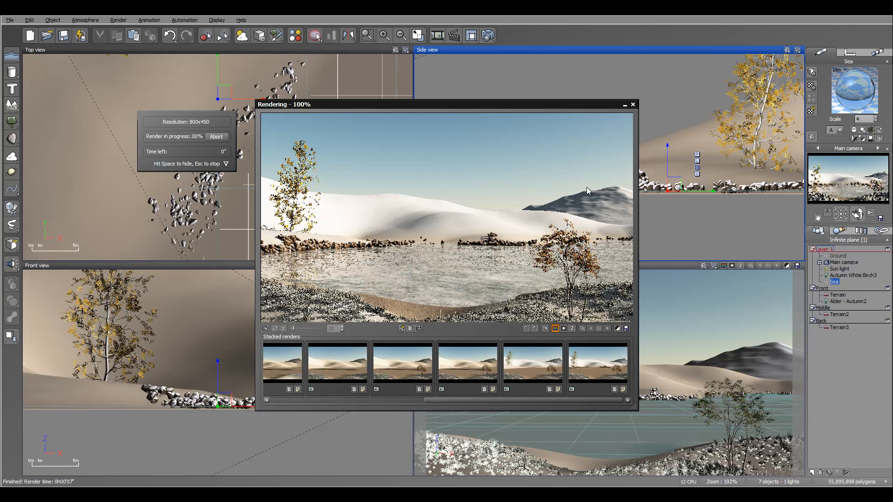
{"action": "left_click", "coordinate": [797, 237]}
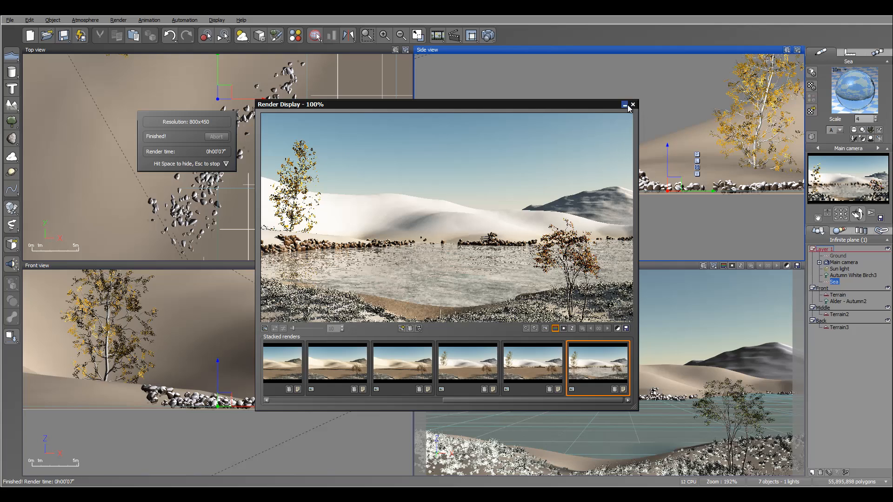
{"action": "left_click", "coordinate": [625, 106]}
Step: Edit the sea material and set the bump depth of its Default water layer to 0.1
{"action": "double_click", "coordinate": [845, 115]}
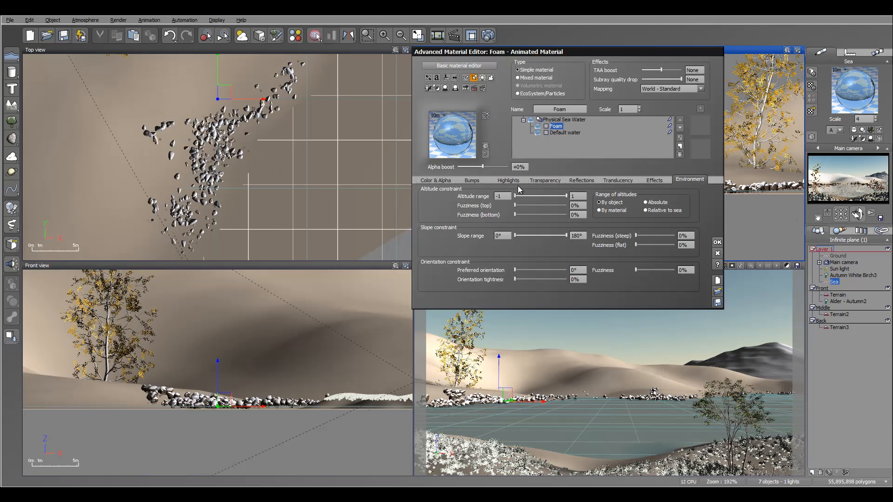
{"action": "left_click", "coordinate": [472, 180]}
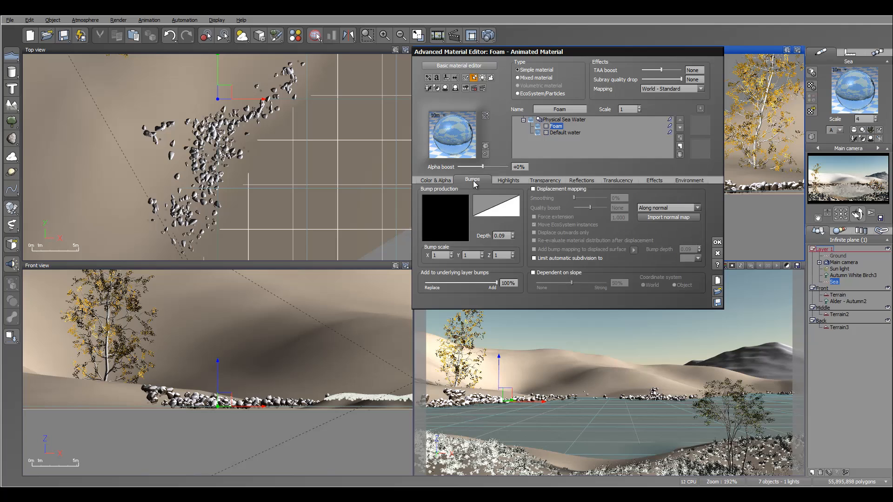
{"action": "left_click", "coordinate": [567, 134]}
{"action": "double_click", "coordinate": [508, 234]}
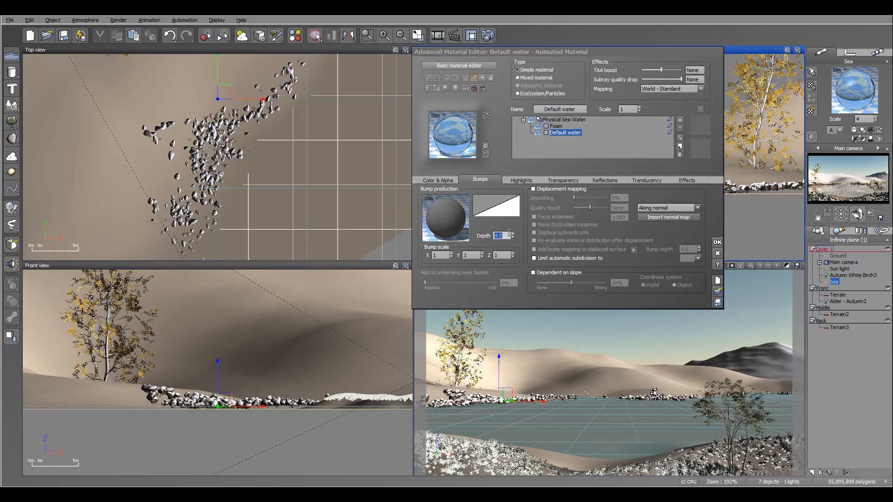
{"action": "type", "text": "0.1"}
{"action": "key", "text": "Return"}
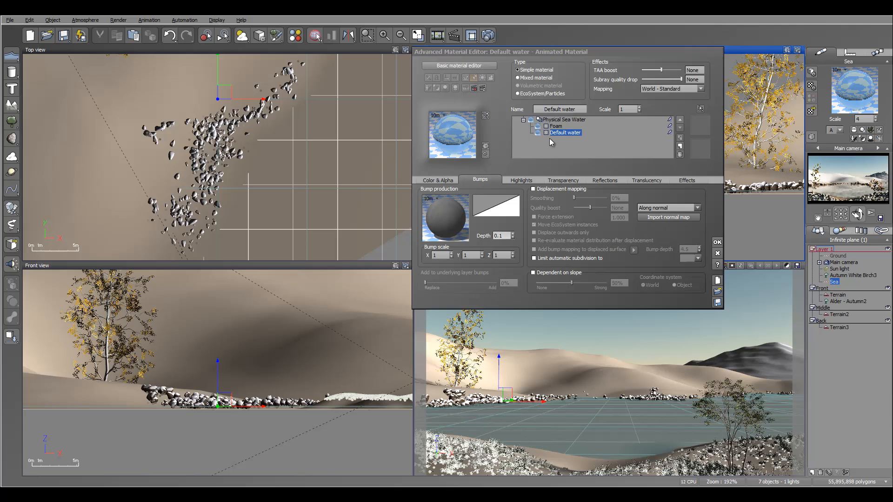
Step: Set Default water's absorption depth to 13.548 and its turn reflective with angle value to 66%, and accept the material
{"action": "left_click", "coordinate": [564, 181]}
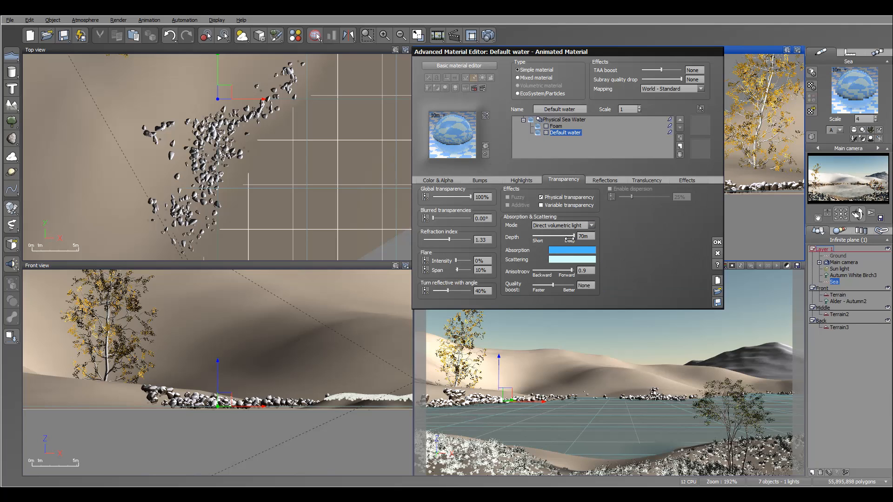
{"action": "left_click_drag", "start_coordinate": [546, 236], "coordinate": [541, 237]}
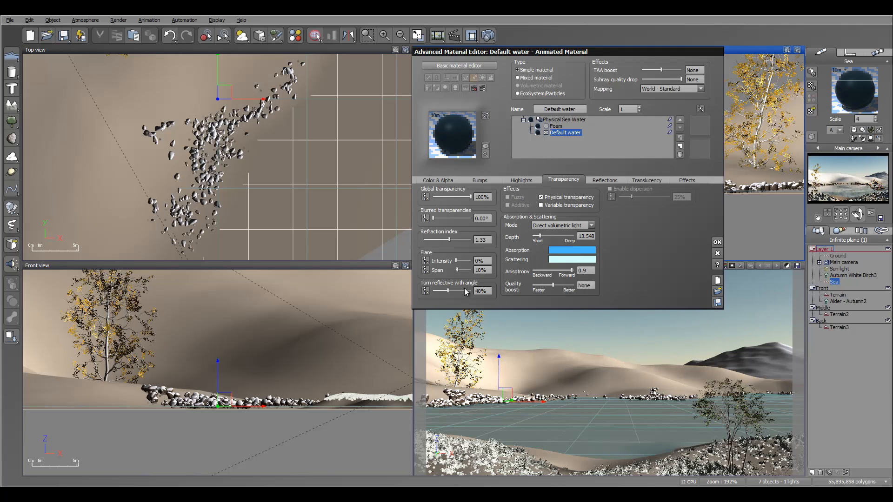
{"action": "left_click_drag", "start_coordinate": [448, 291], "coordinate": [458, 290]}
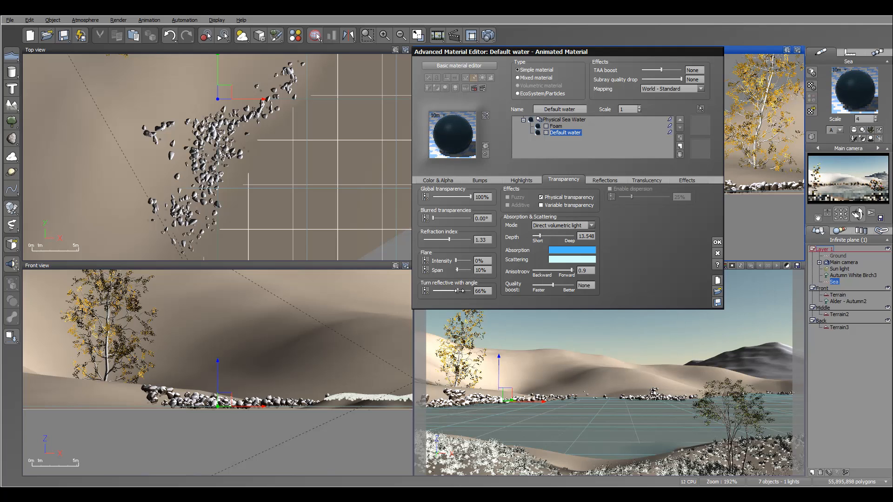
{"action": "left_click", "coordinate": [717, 242]}
Step: Set the Sea material's scale to 0.8 and render the main camera view to check the water
{"action": "double_click", "coordinate": [870, 118]}
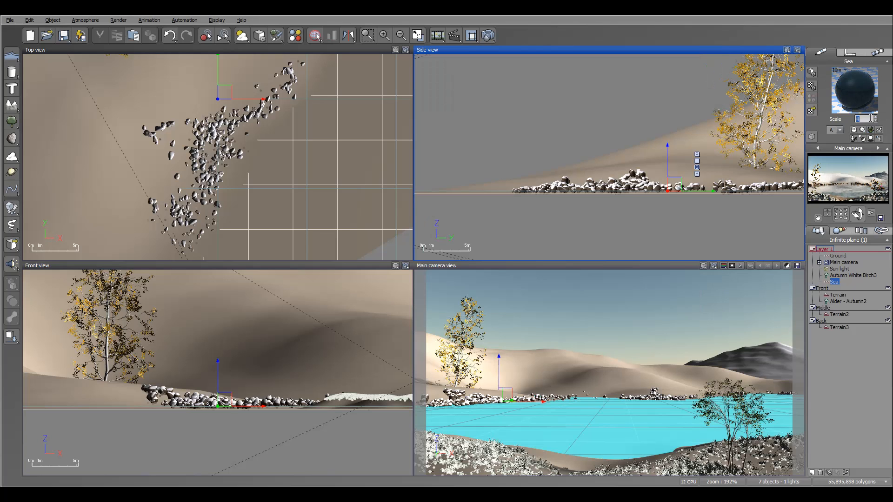
{"action": "type", "text": "0.8"}
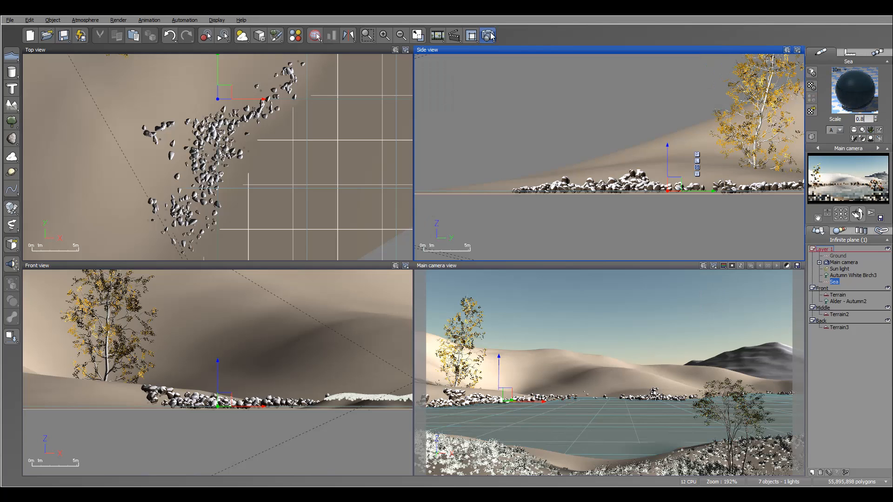
{"action": "left_click", "coordinate": [488, 35]}
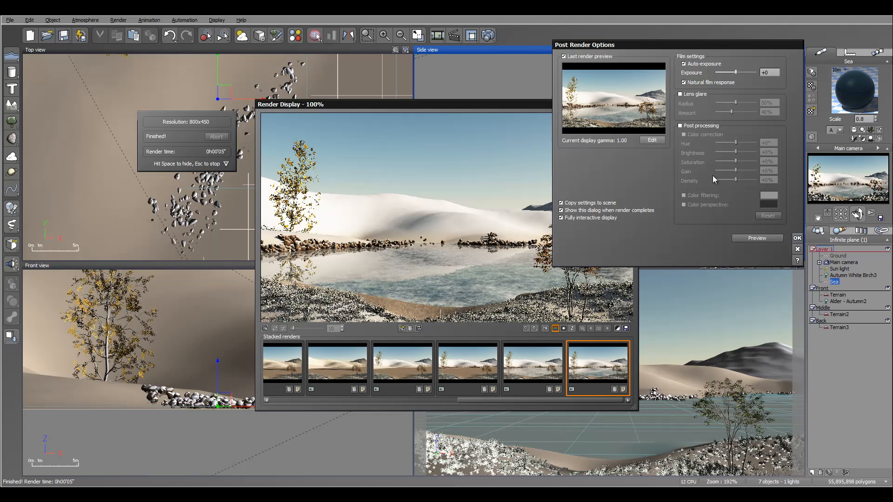
{"action": "left_click", "coordinate": [797, 238]}
{"action": "left_click", "coordinate": [633, 105]}
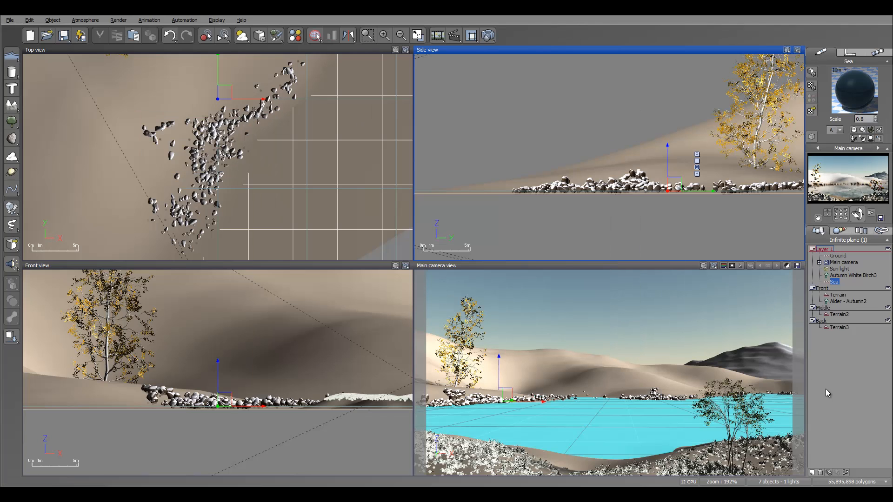
Step: Lower the altitude range of the Snow layer in the front Terrain's Soft Dunes material so snow reaches further down the slope
{"action": "double_click", "coordinate": [837, 295]}
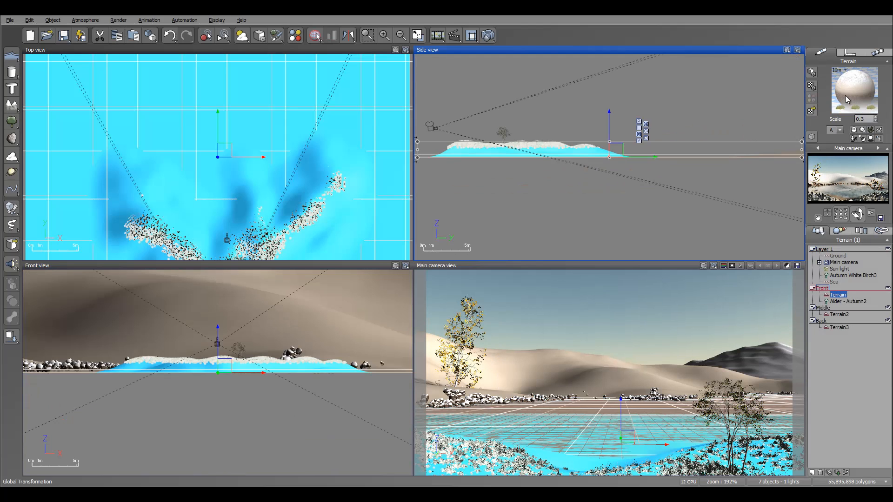
{"action": "left_click", "coordinate": [559, 133]}
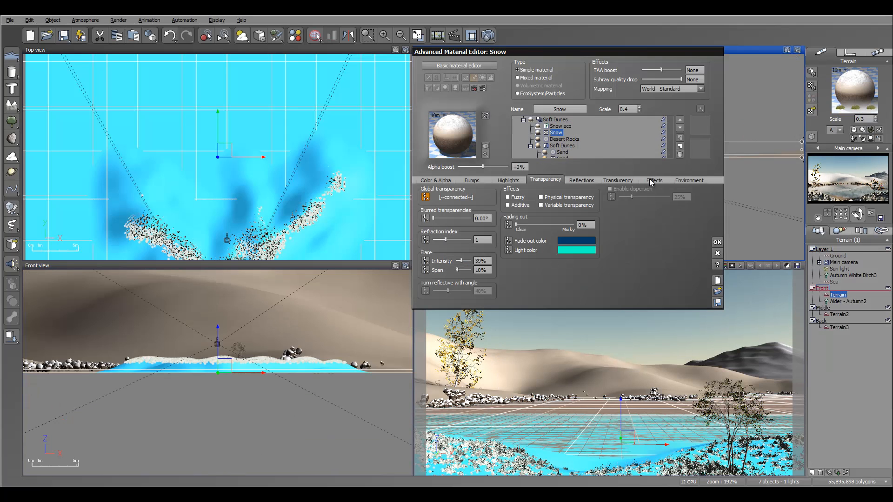
{"action": "left_click", "coordinate": [682, 180]}
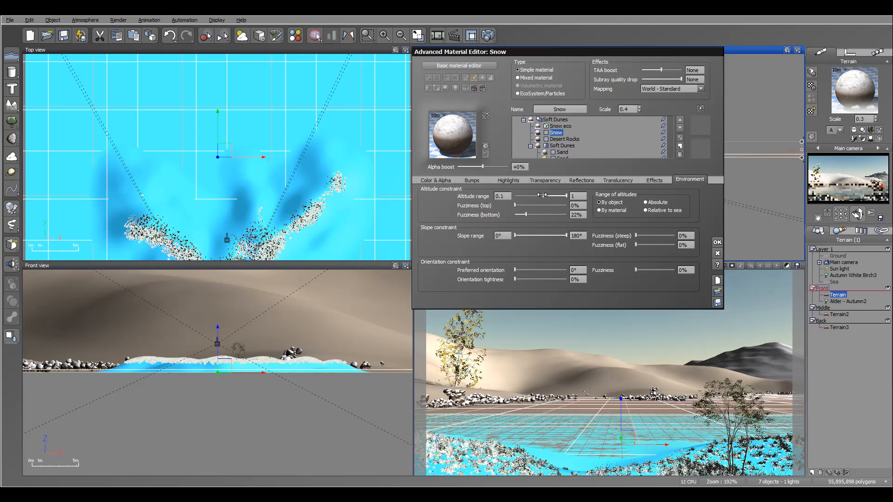
{"action": "left_click_drag", "start_coordinate": [544, 195], "coordinate": [539, 195]}
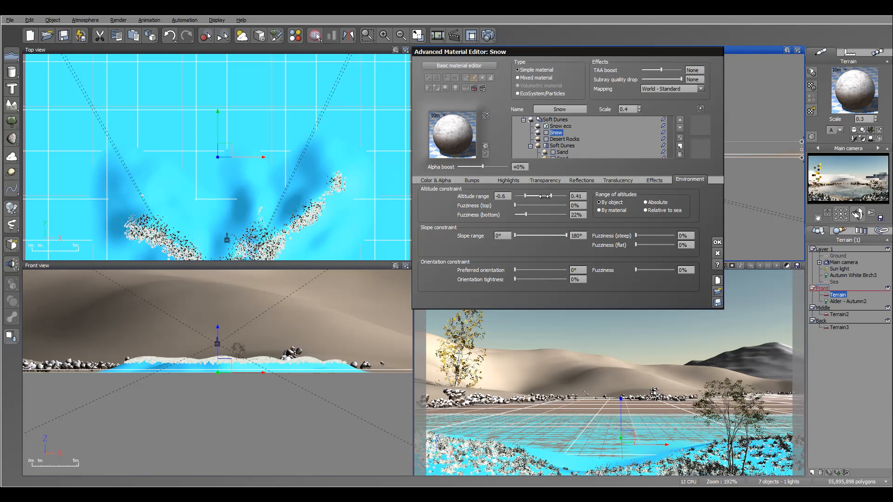
{"action": "left_click_drag", "start_coordinate": [540, 195], "coordinate": [536, 195]}
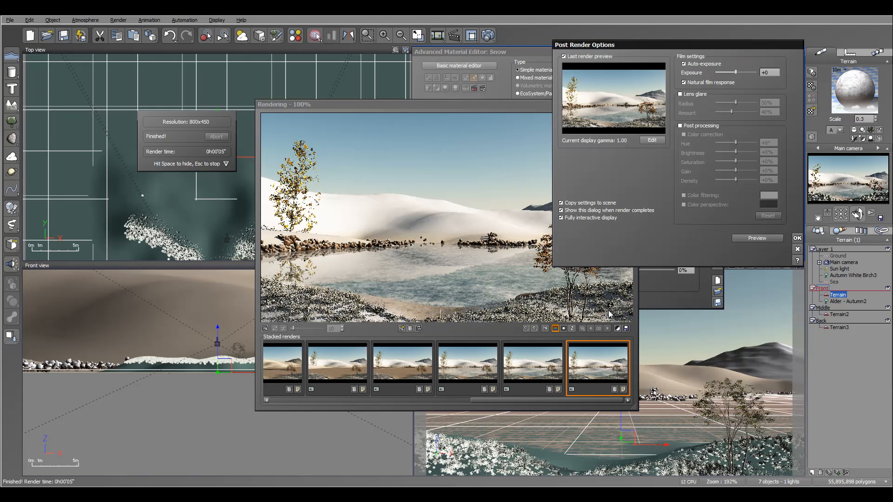
Step: Close the test render of the lowered snow line and accept the front Terrain's material changes
{"action": "left_click", "coordinate": [796, 238]}
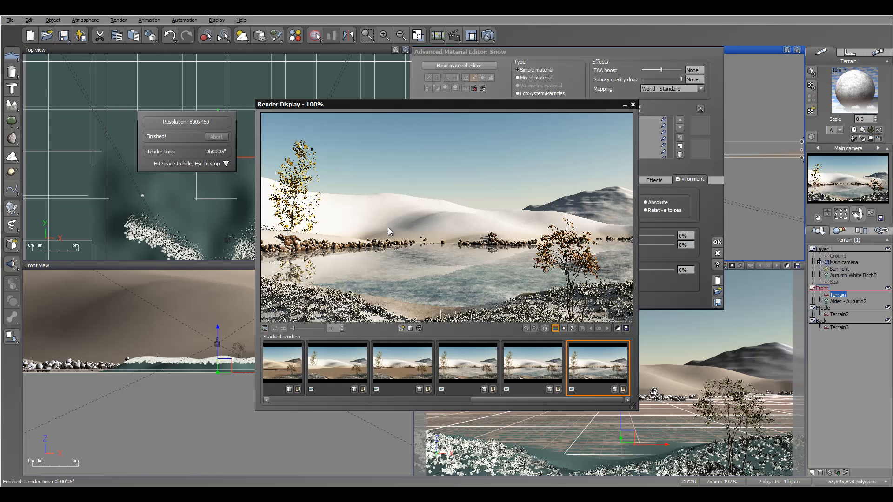
{"action": "left_click", "coordinate": [633, 104]}
{"action": "left_click", "coordinate": [716, 243]}
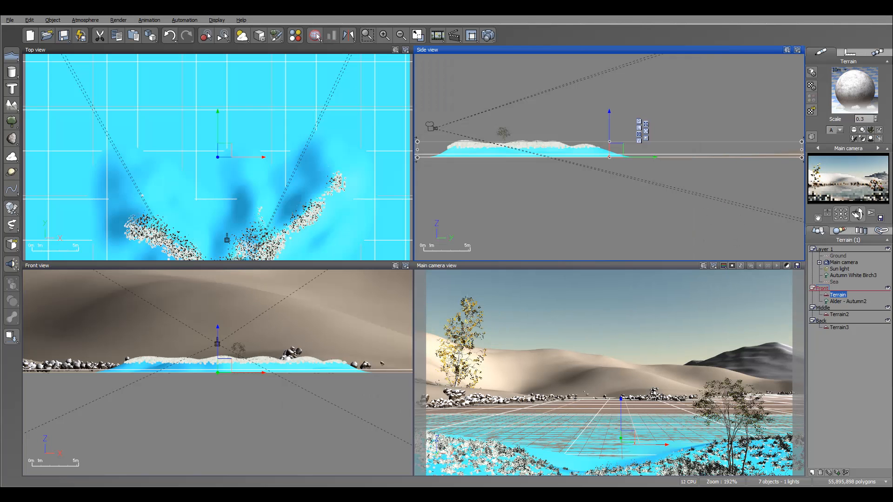